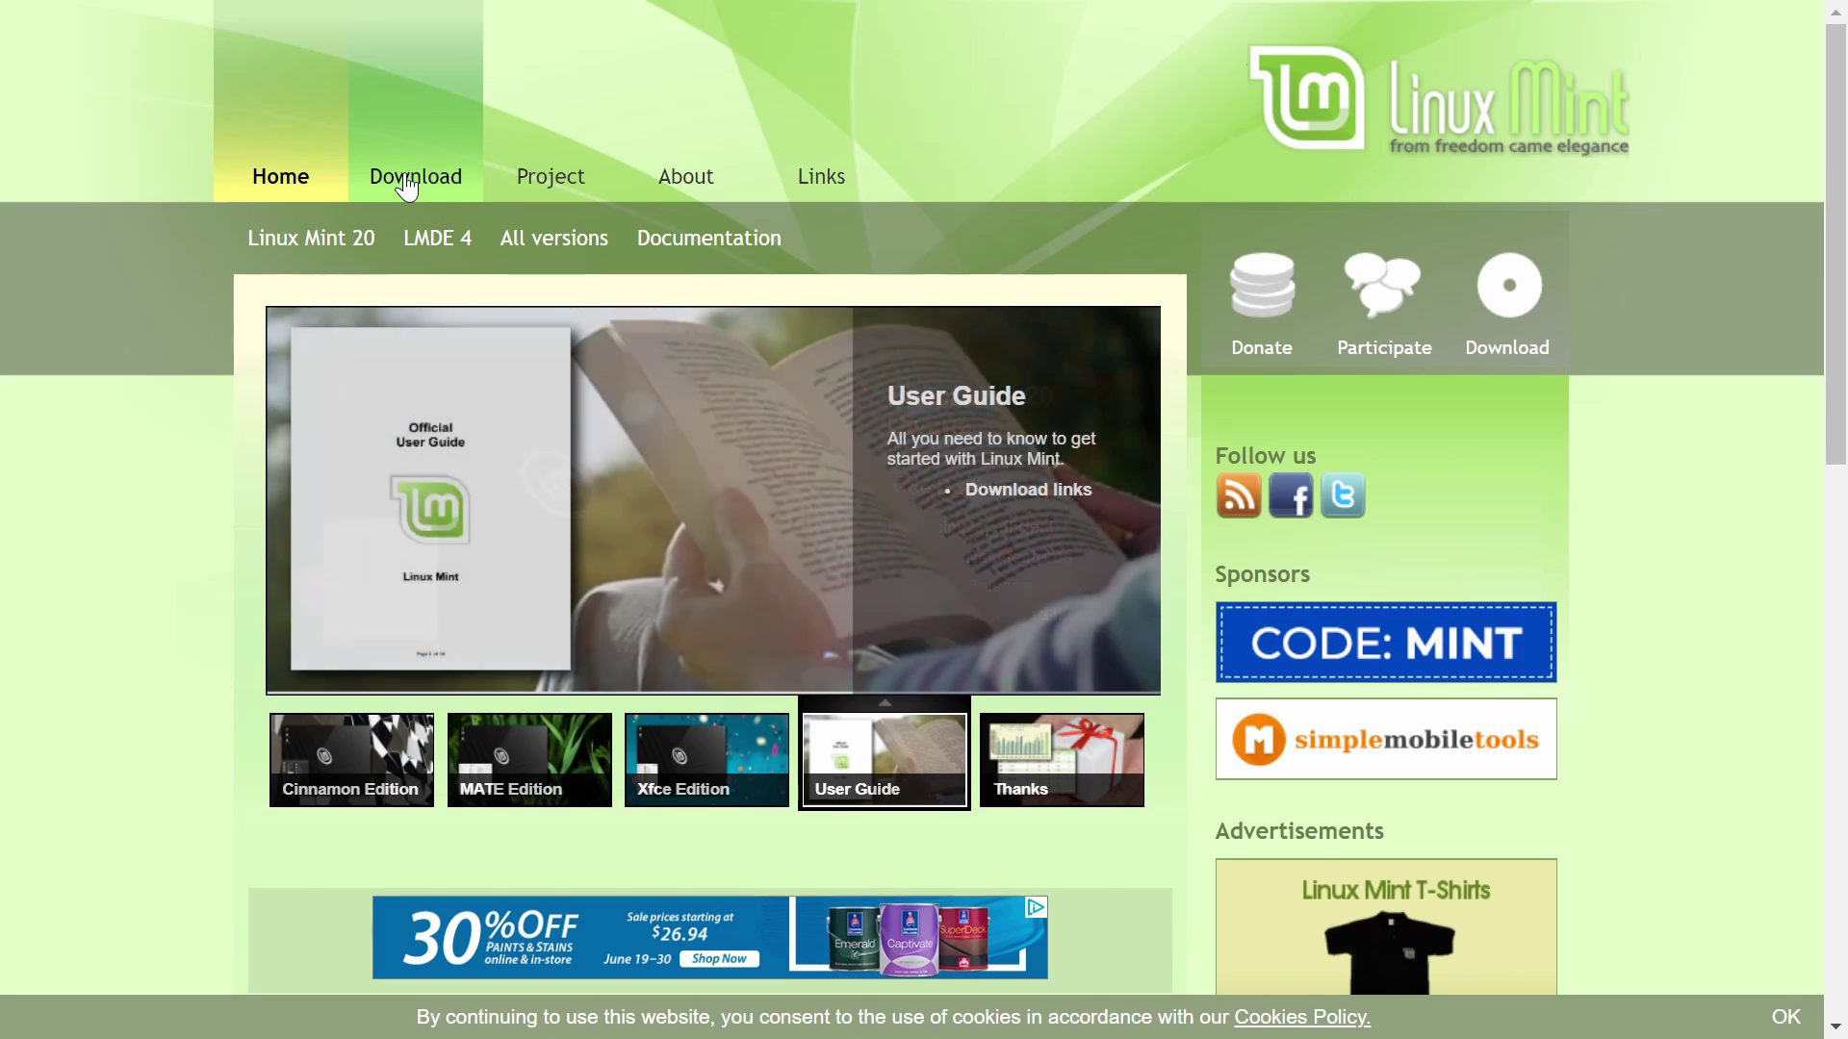
pyautogui.click(412, 184)
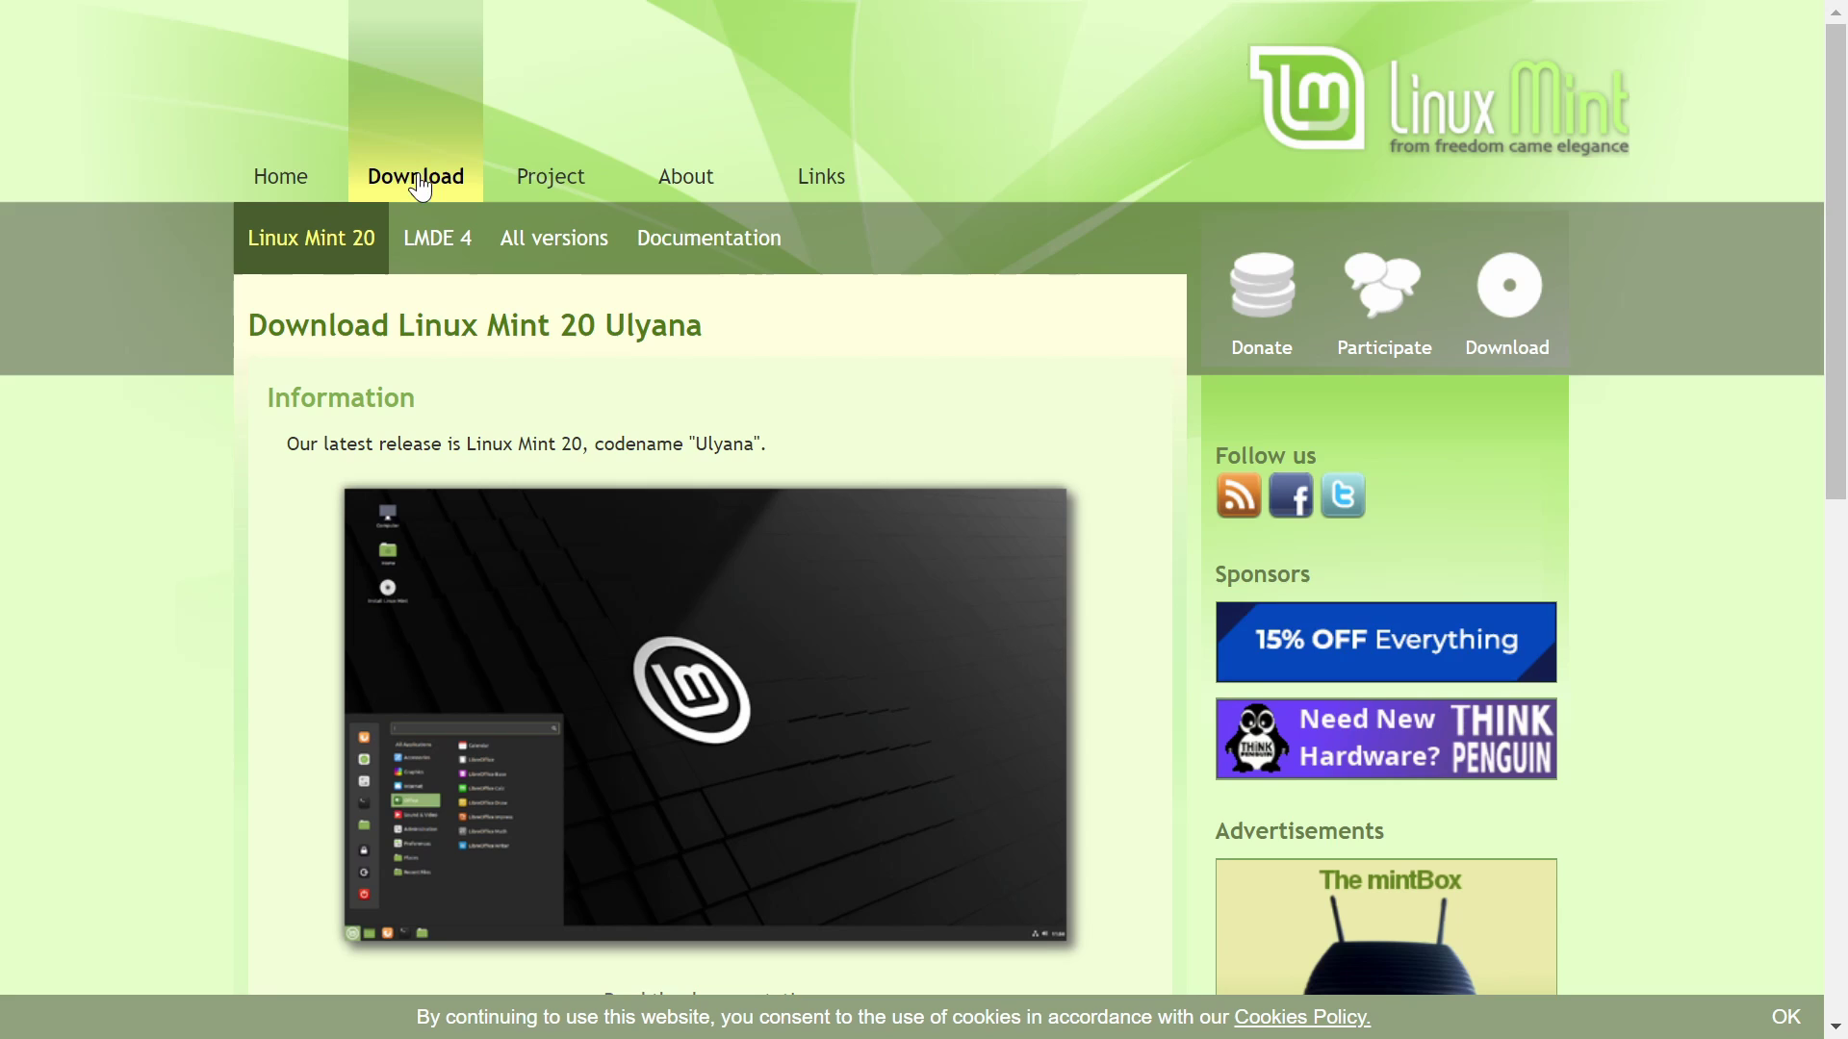
pyautogui.scroll(-3, 418, 183)
pyautogui.scroll(-2, 270, 814)
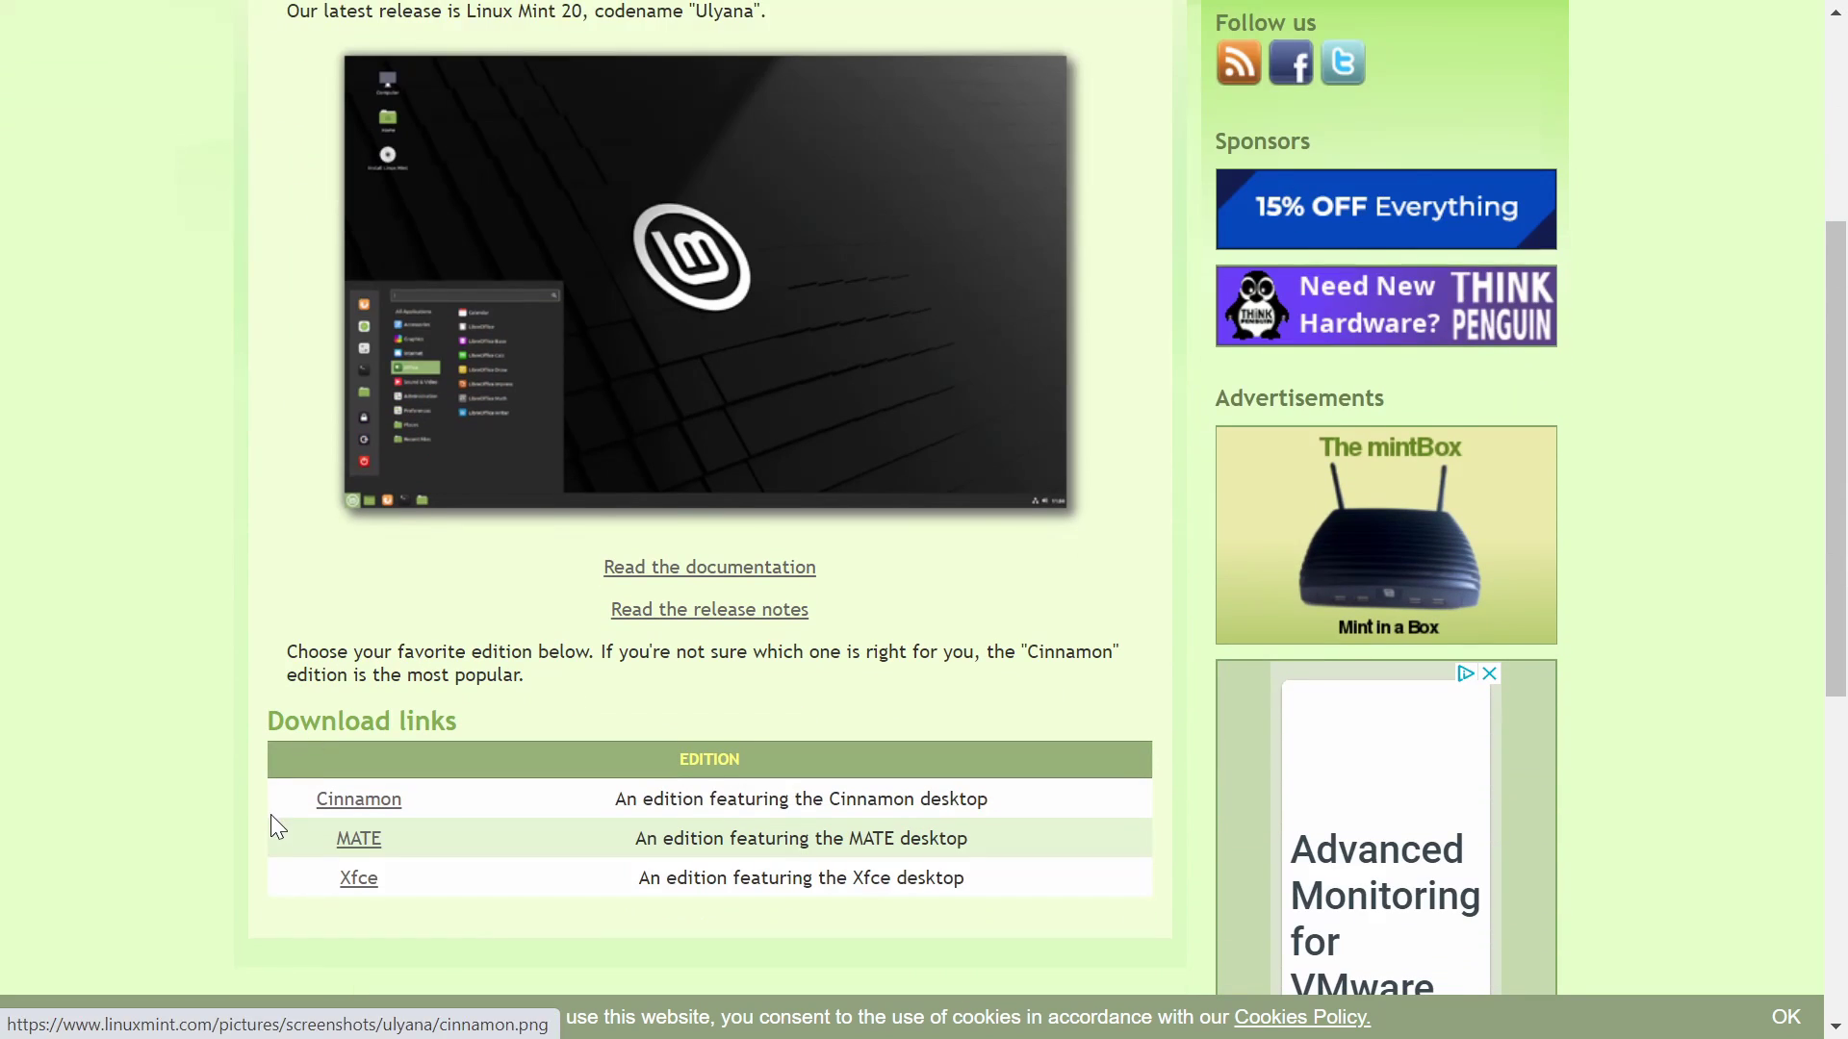
pyautogui.moveTo(268, 722); pyautogui.dragTo(537, 739)
pyautogui.click(530, 728)
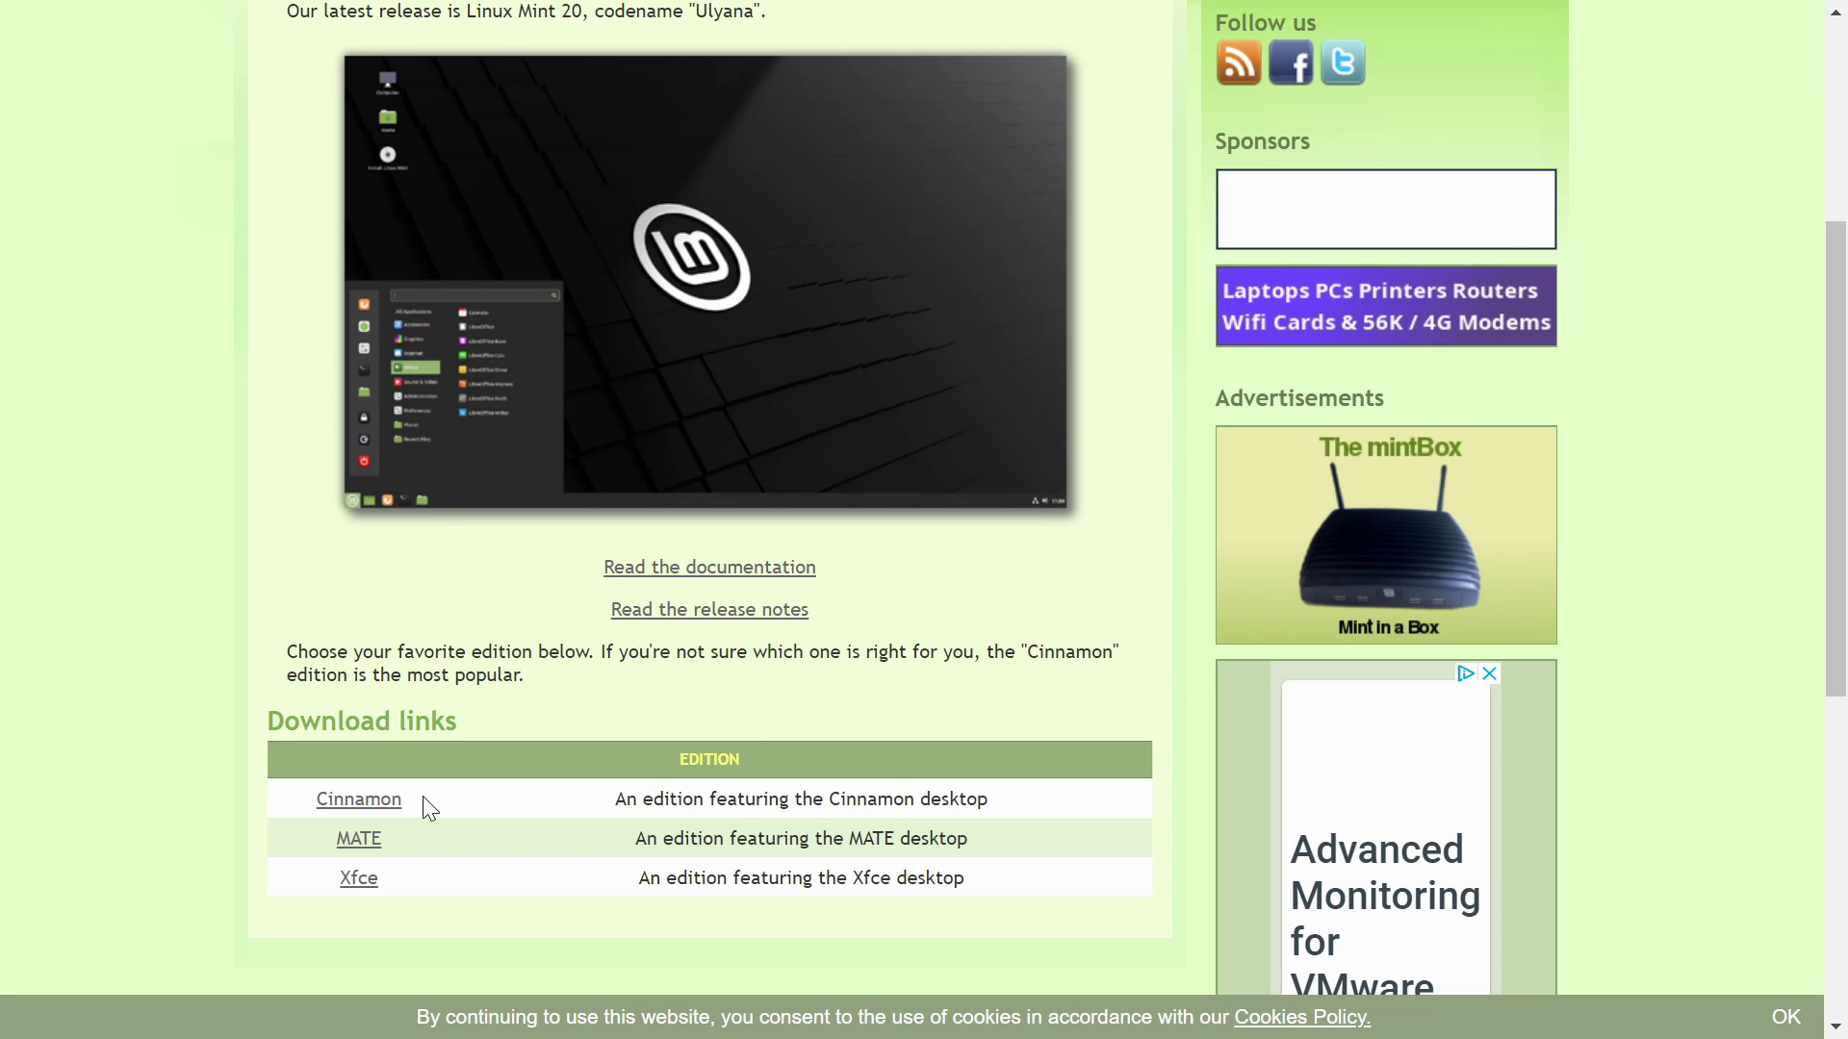
pyautogui.moveTo(424, 797); pyautogui.dragTo(306, 802)
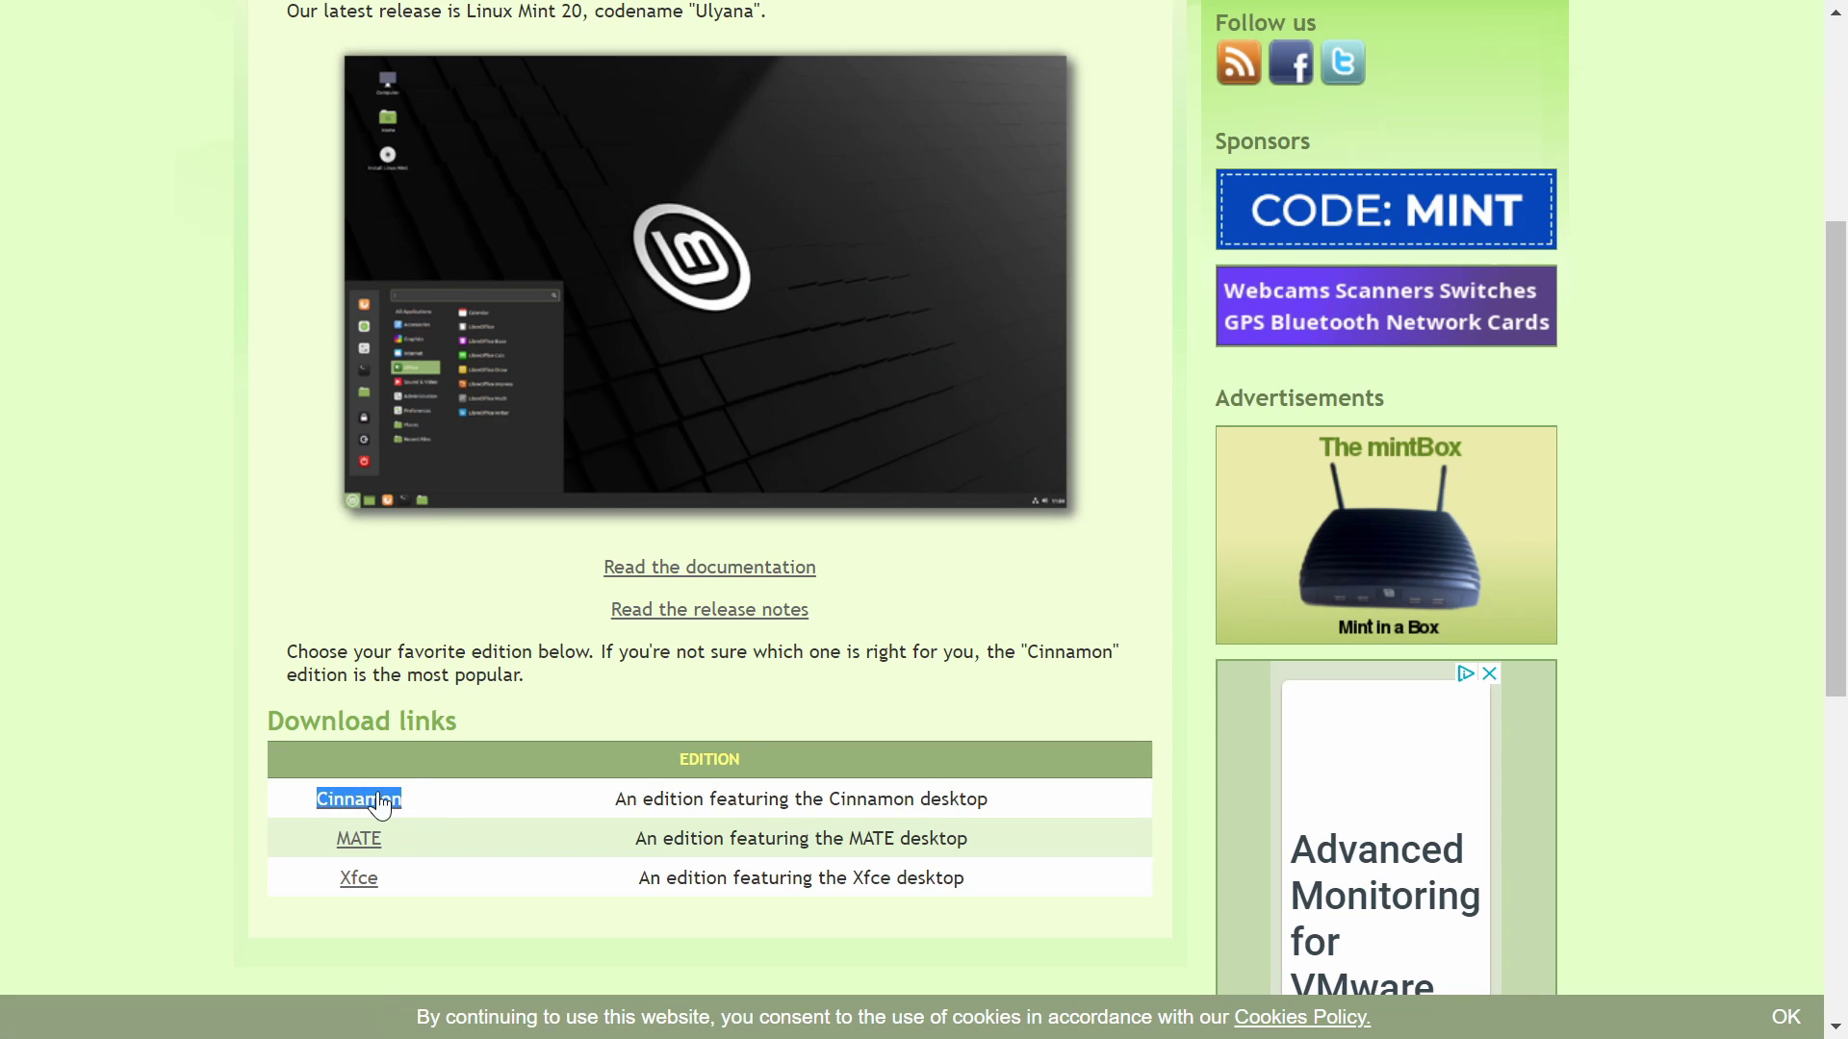
pyautogui.scroll(5, 516, 799)
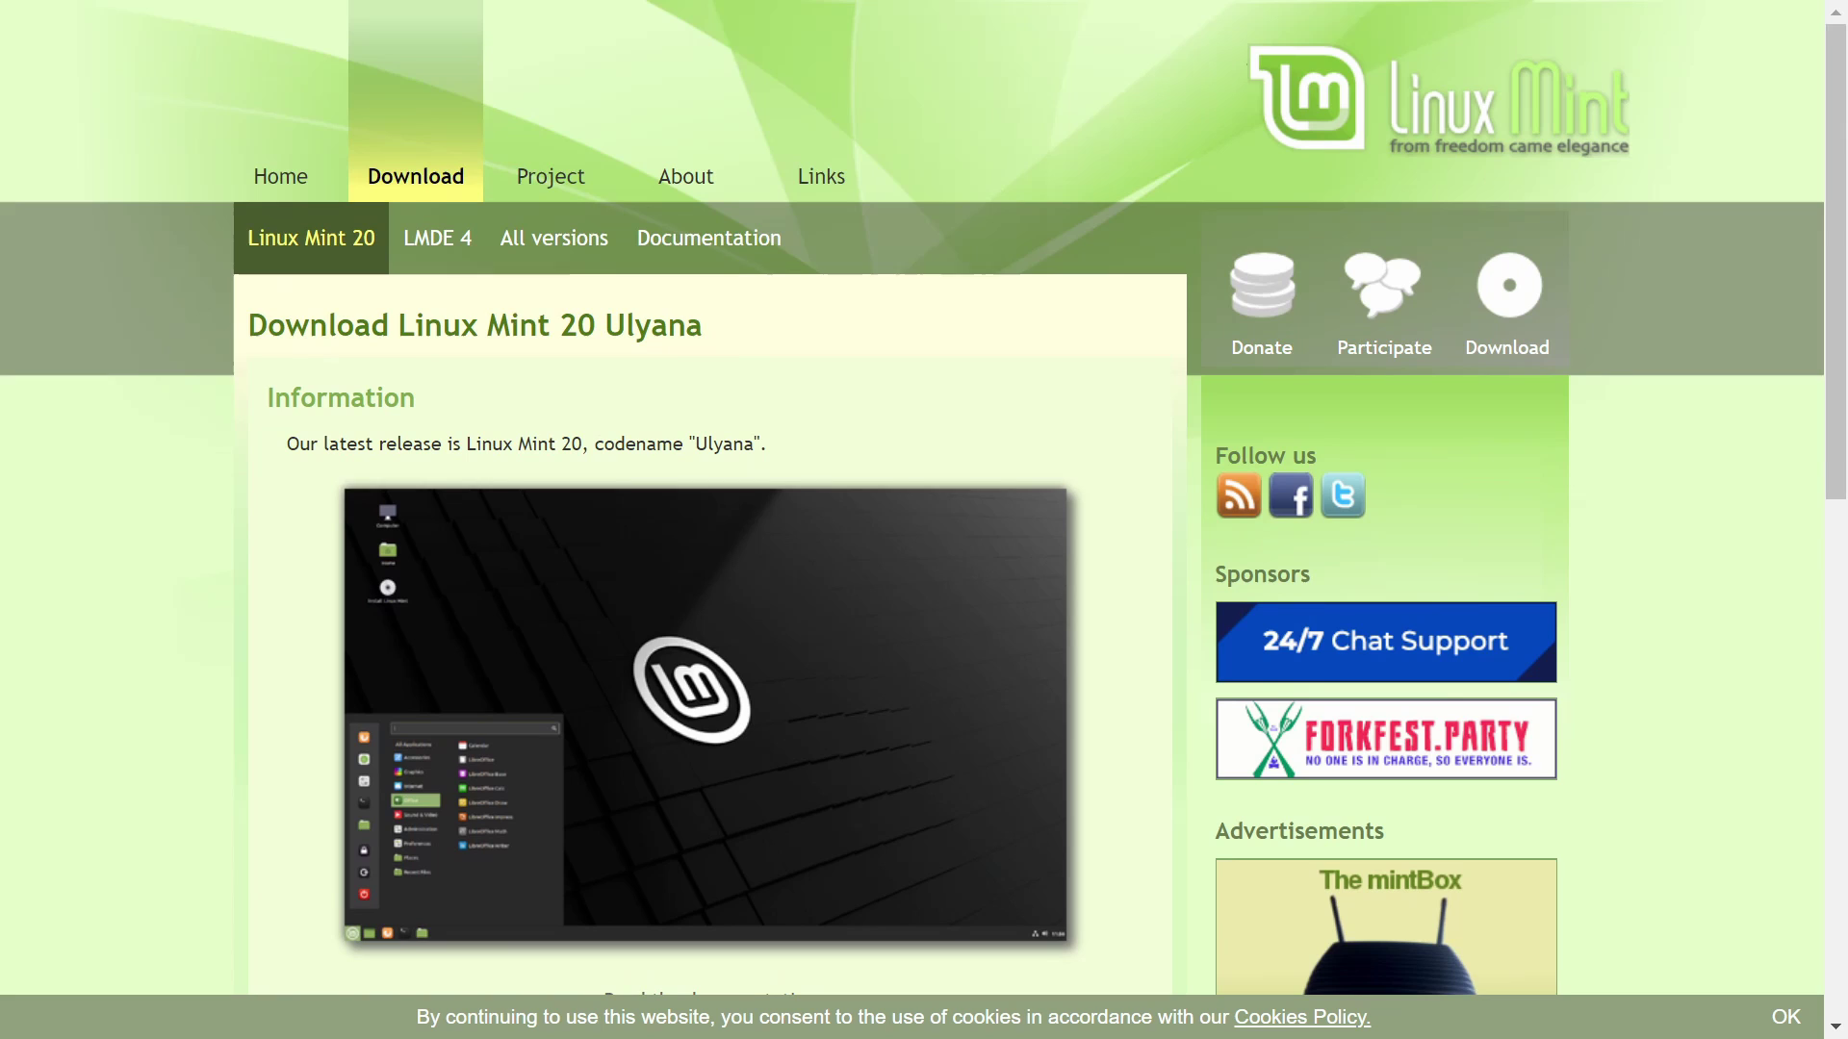
pyautogui.click(544, 258)
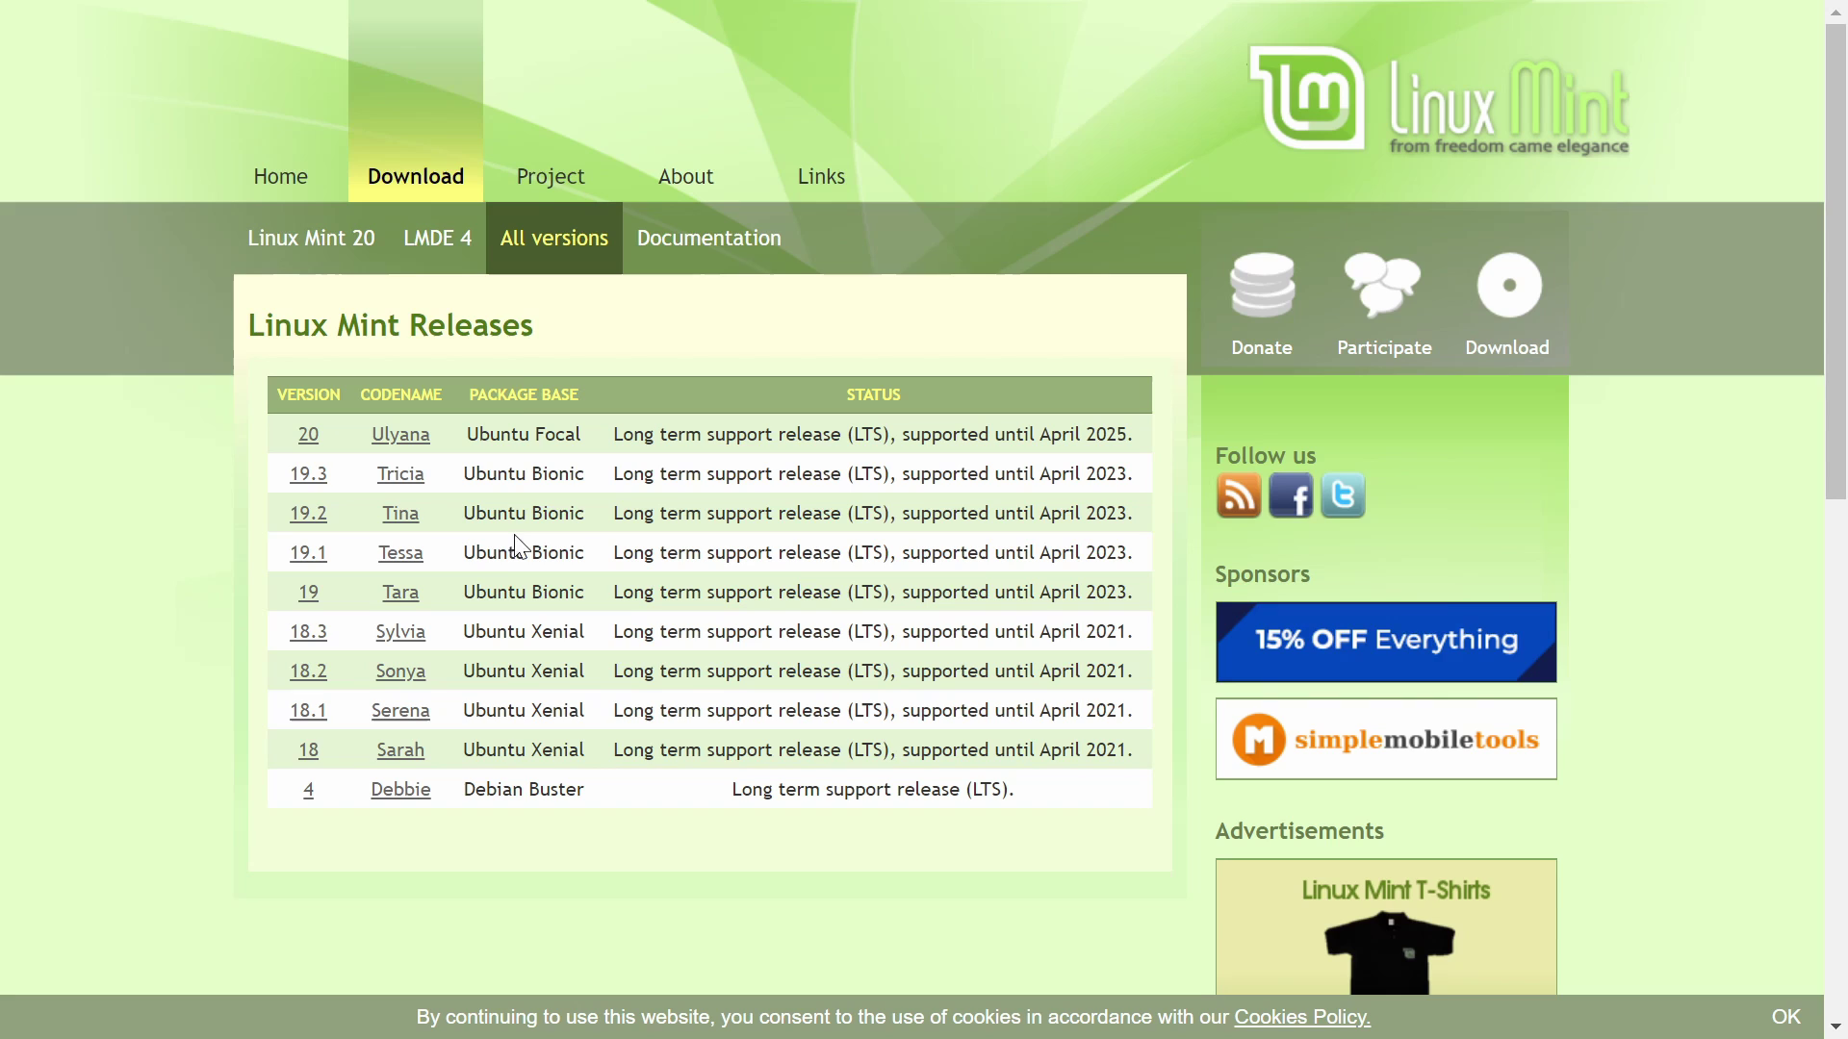
pyautogui.click(300, 245)
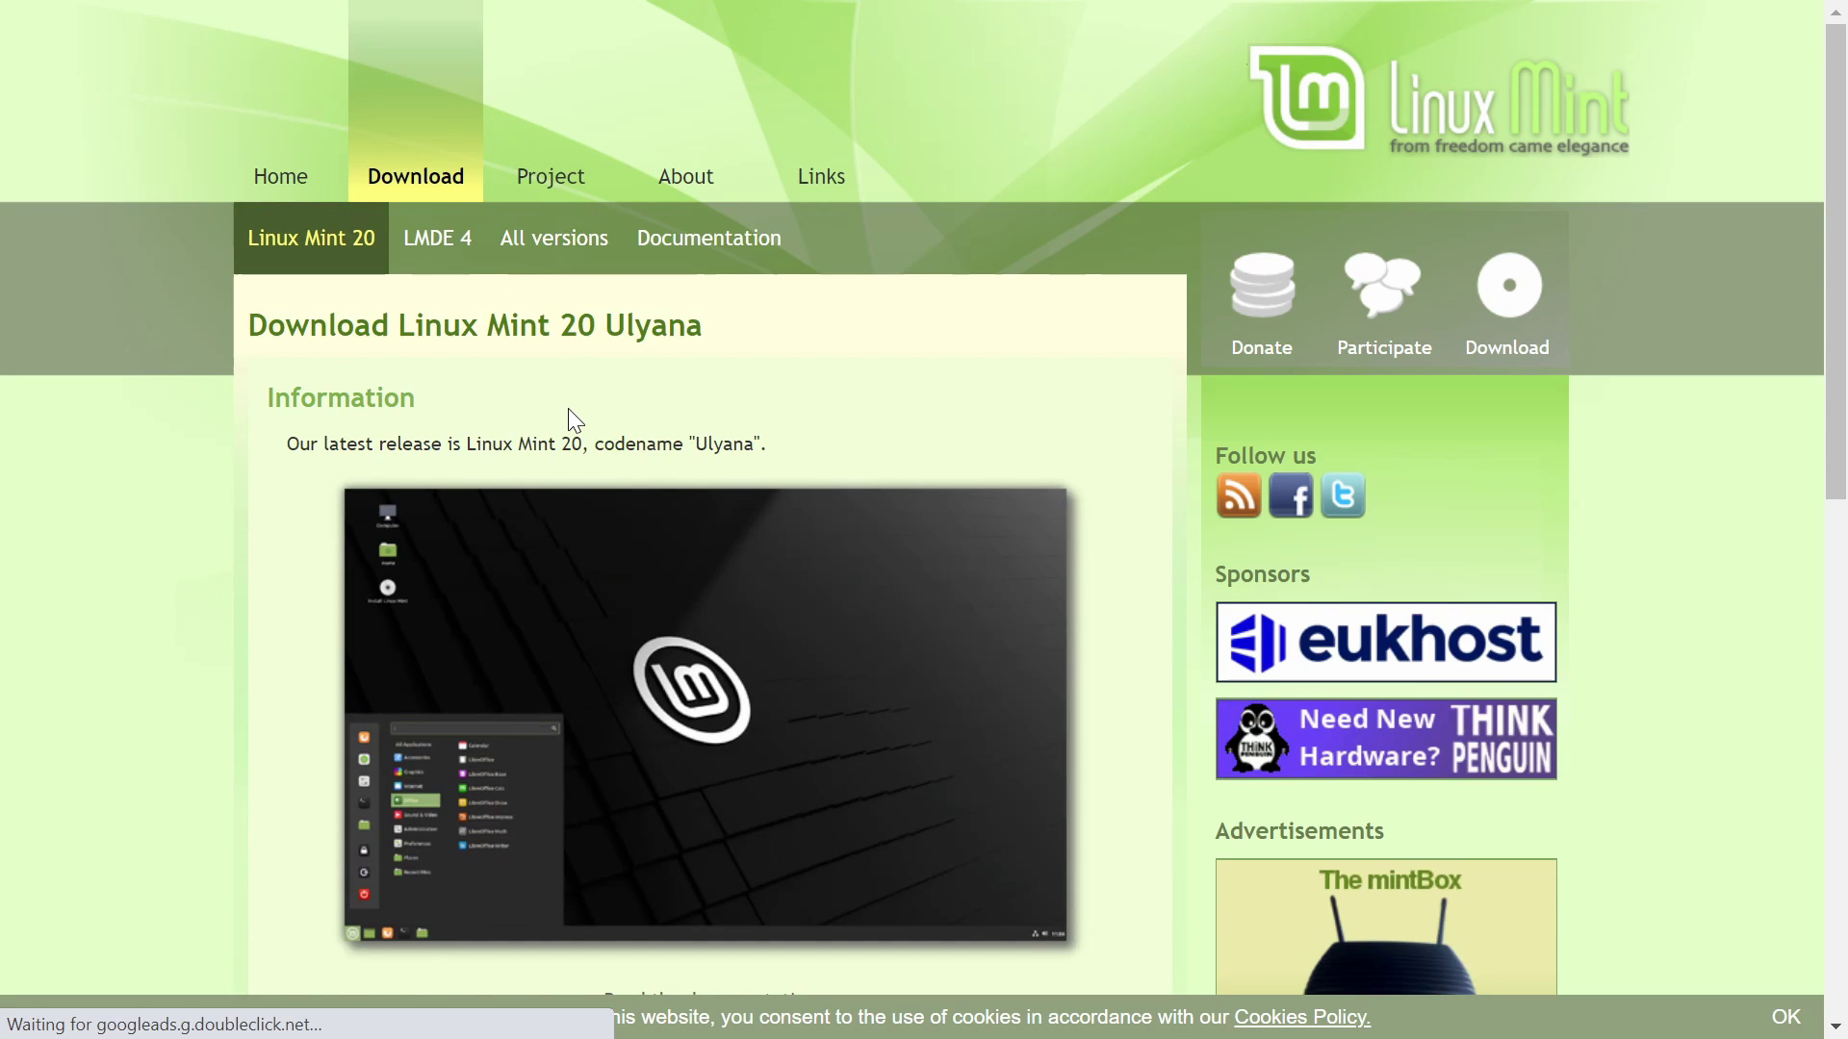
pyautogui.scroll(-8, 568, 416)
pyautogui.scroll(1, 503, 430)
# - Open the Cinnamon edition page and download the 64-bit ISO (1.8 GB) from the kernel.org mirror
pyautogui.click(357, 396)
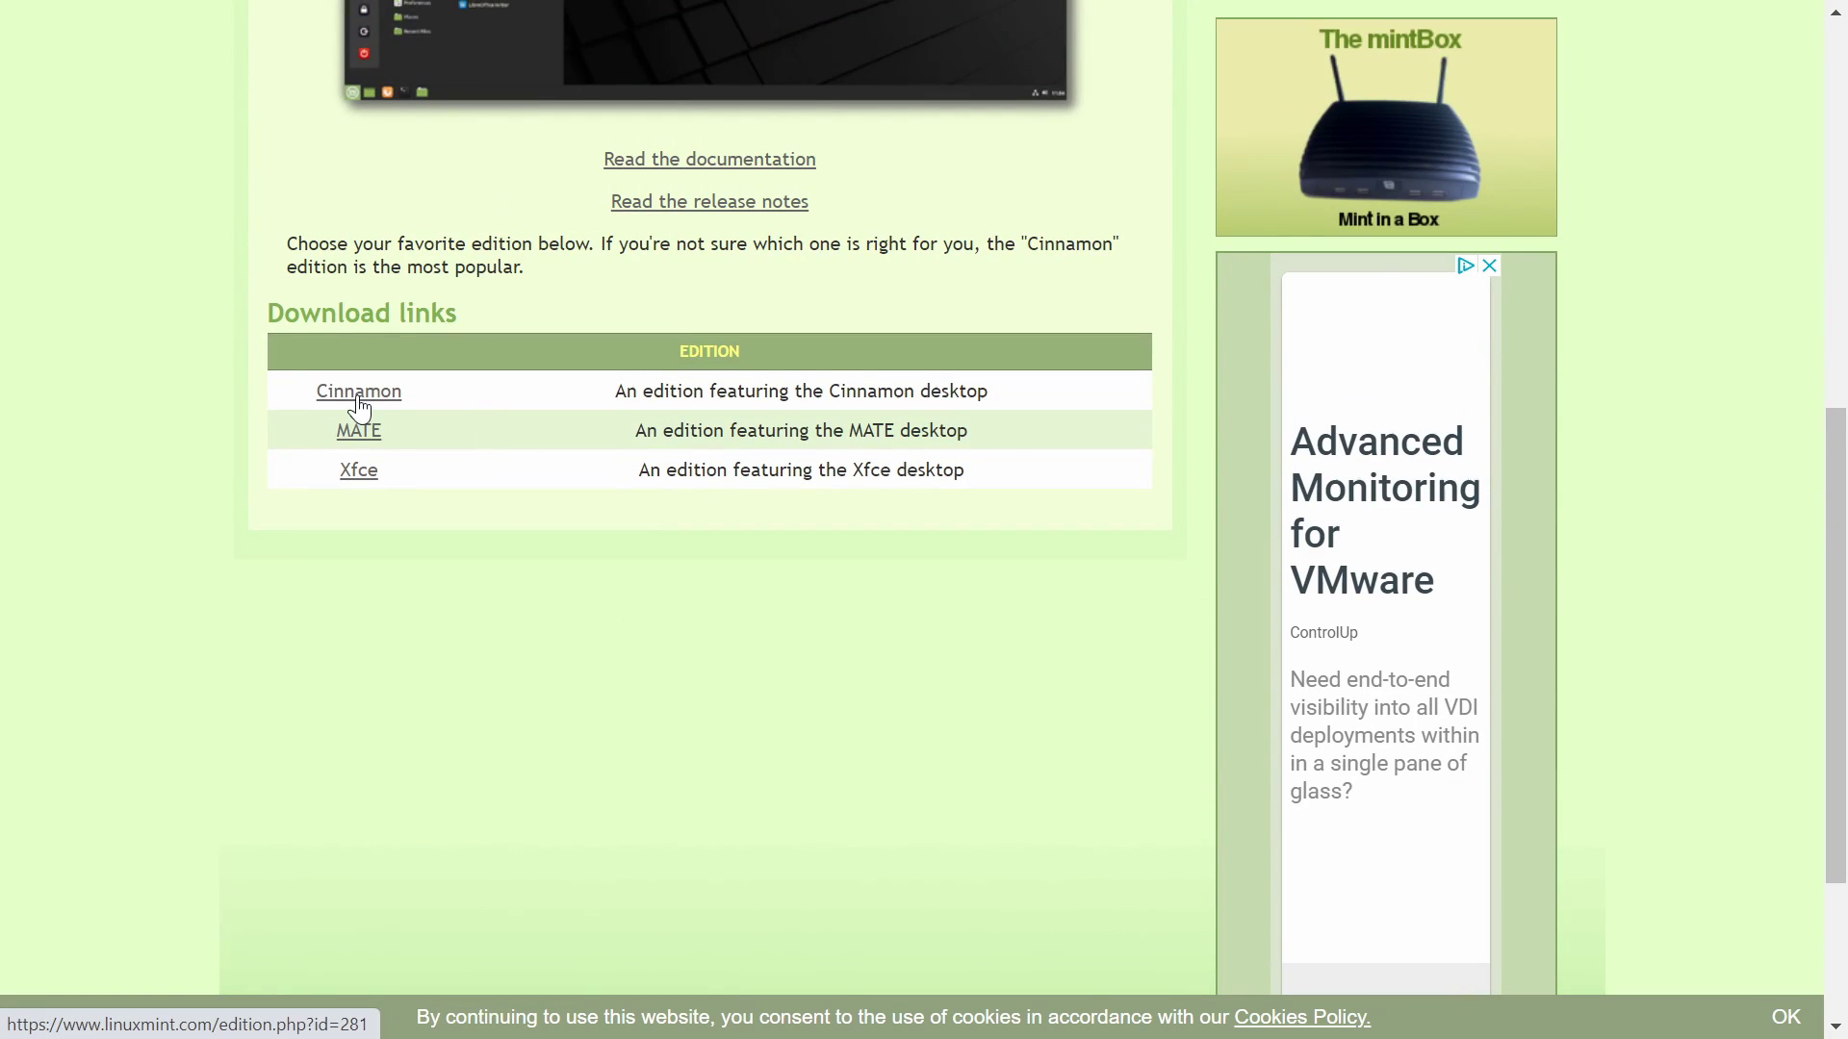
pyautogui.scroll(-3, 260, 358)
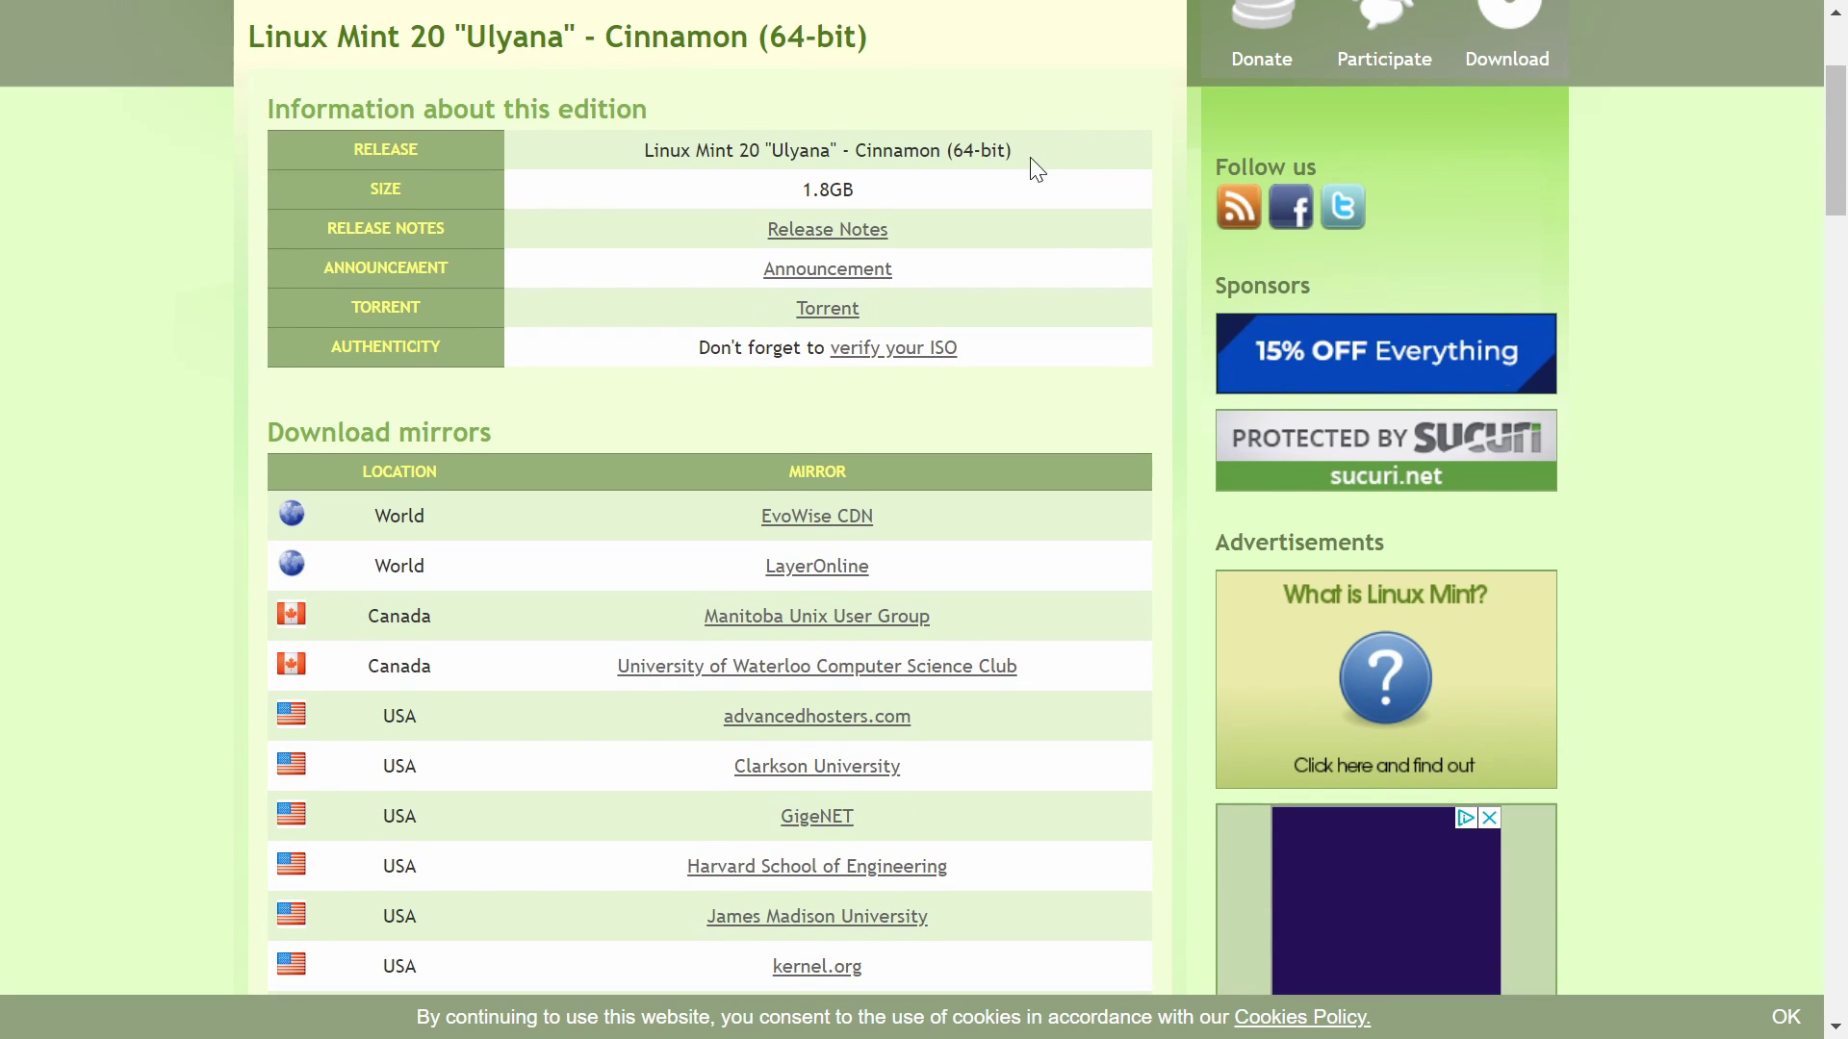
pyautogui.moveTo(1006, 152); pyautogui.dragTo(953, 150)
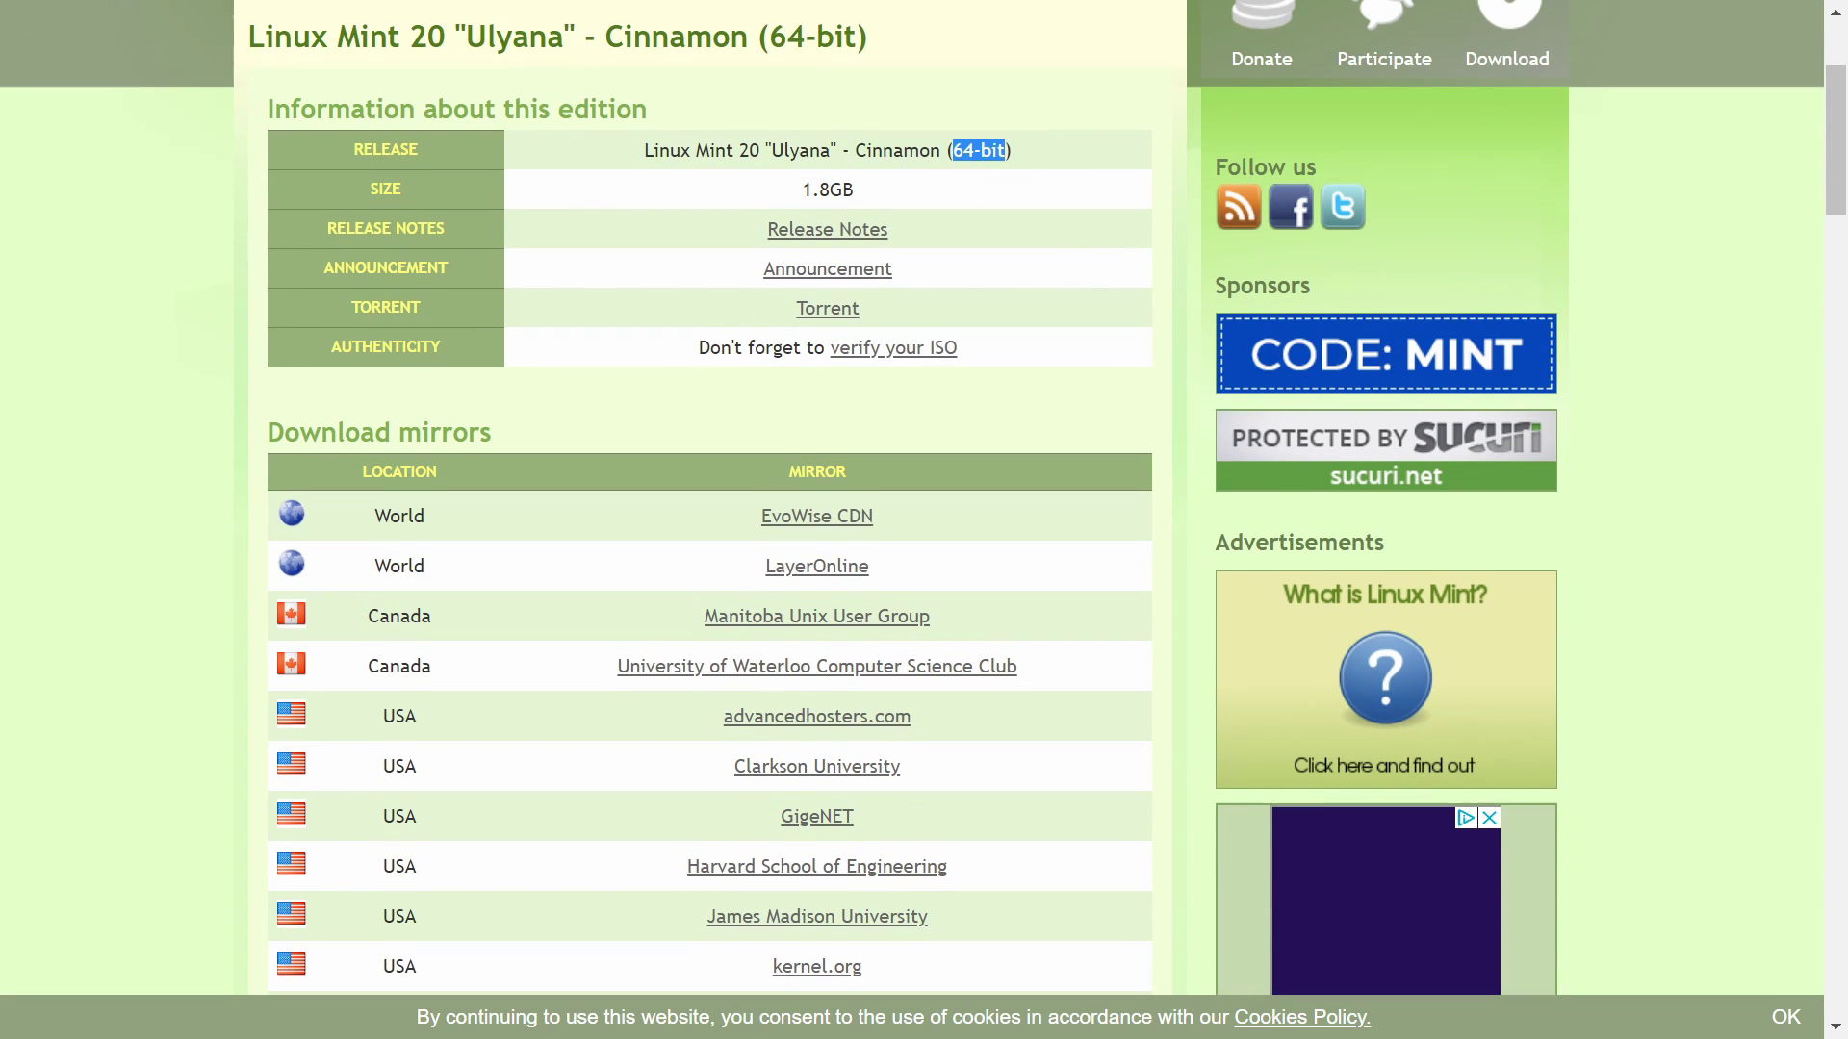
pyautogui.click(1018, 154)
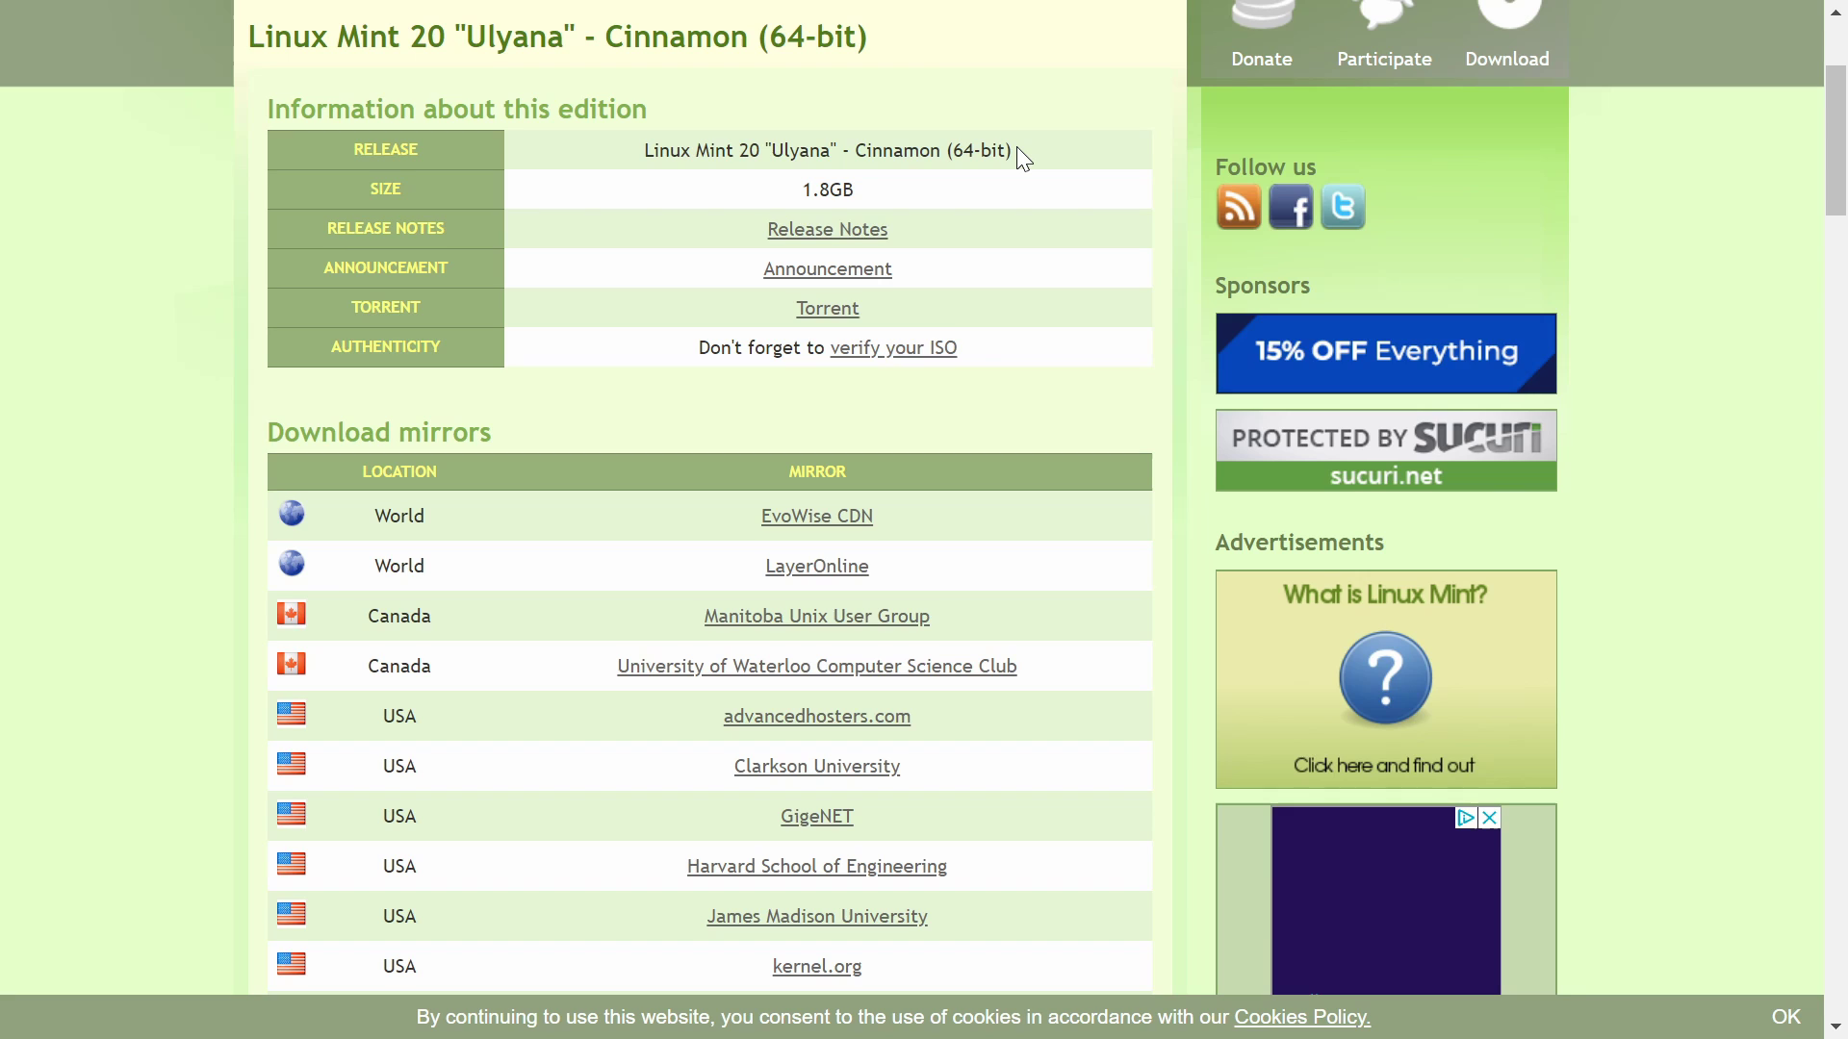
pyautogui.scroll(-5, 1023, 192)
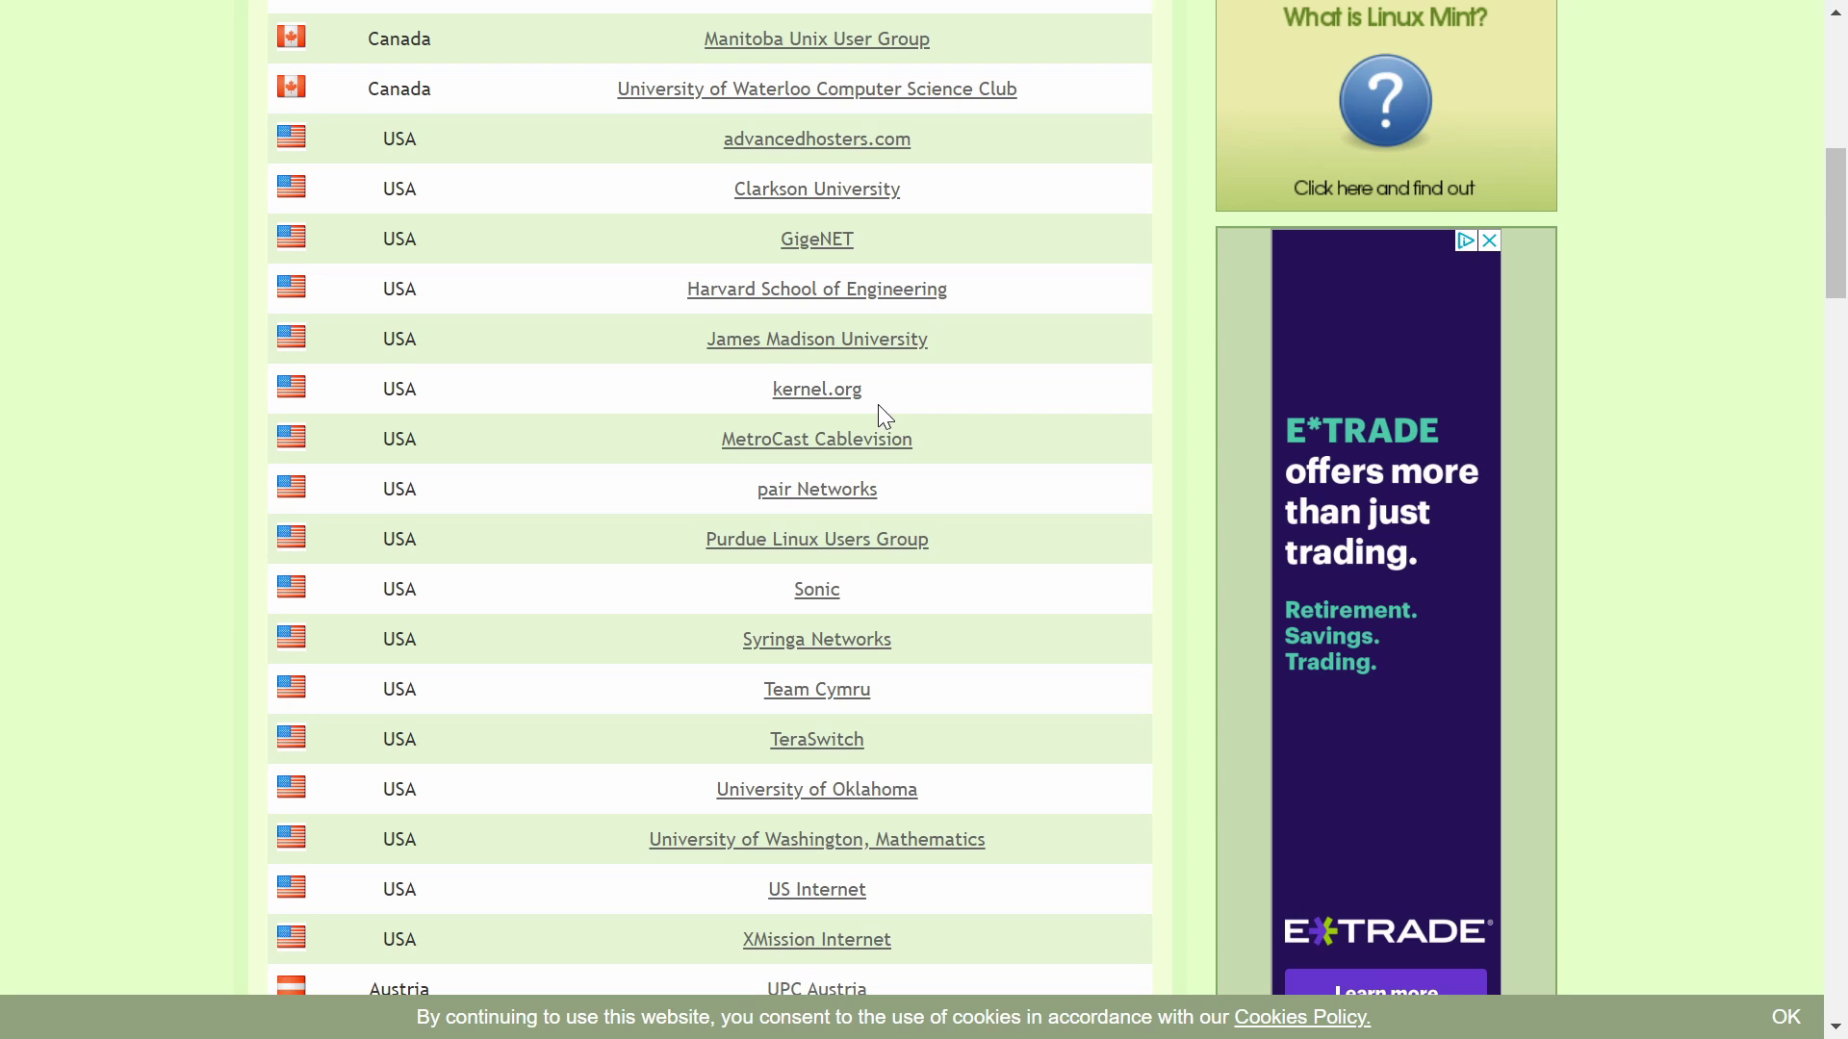
pyautogui.click(810, 389)
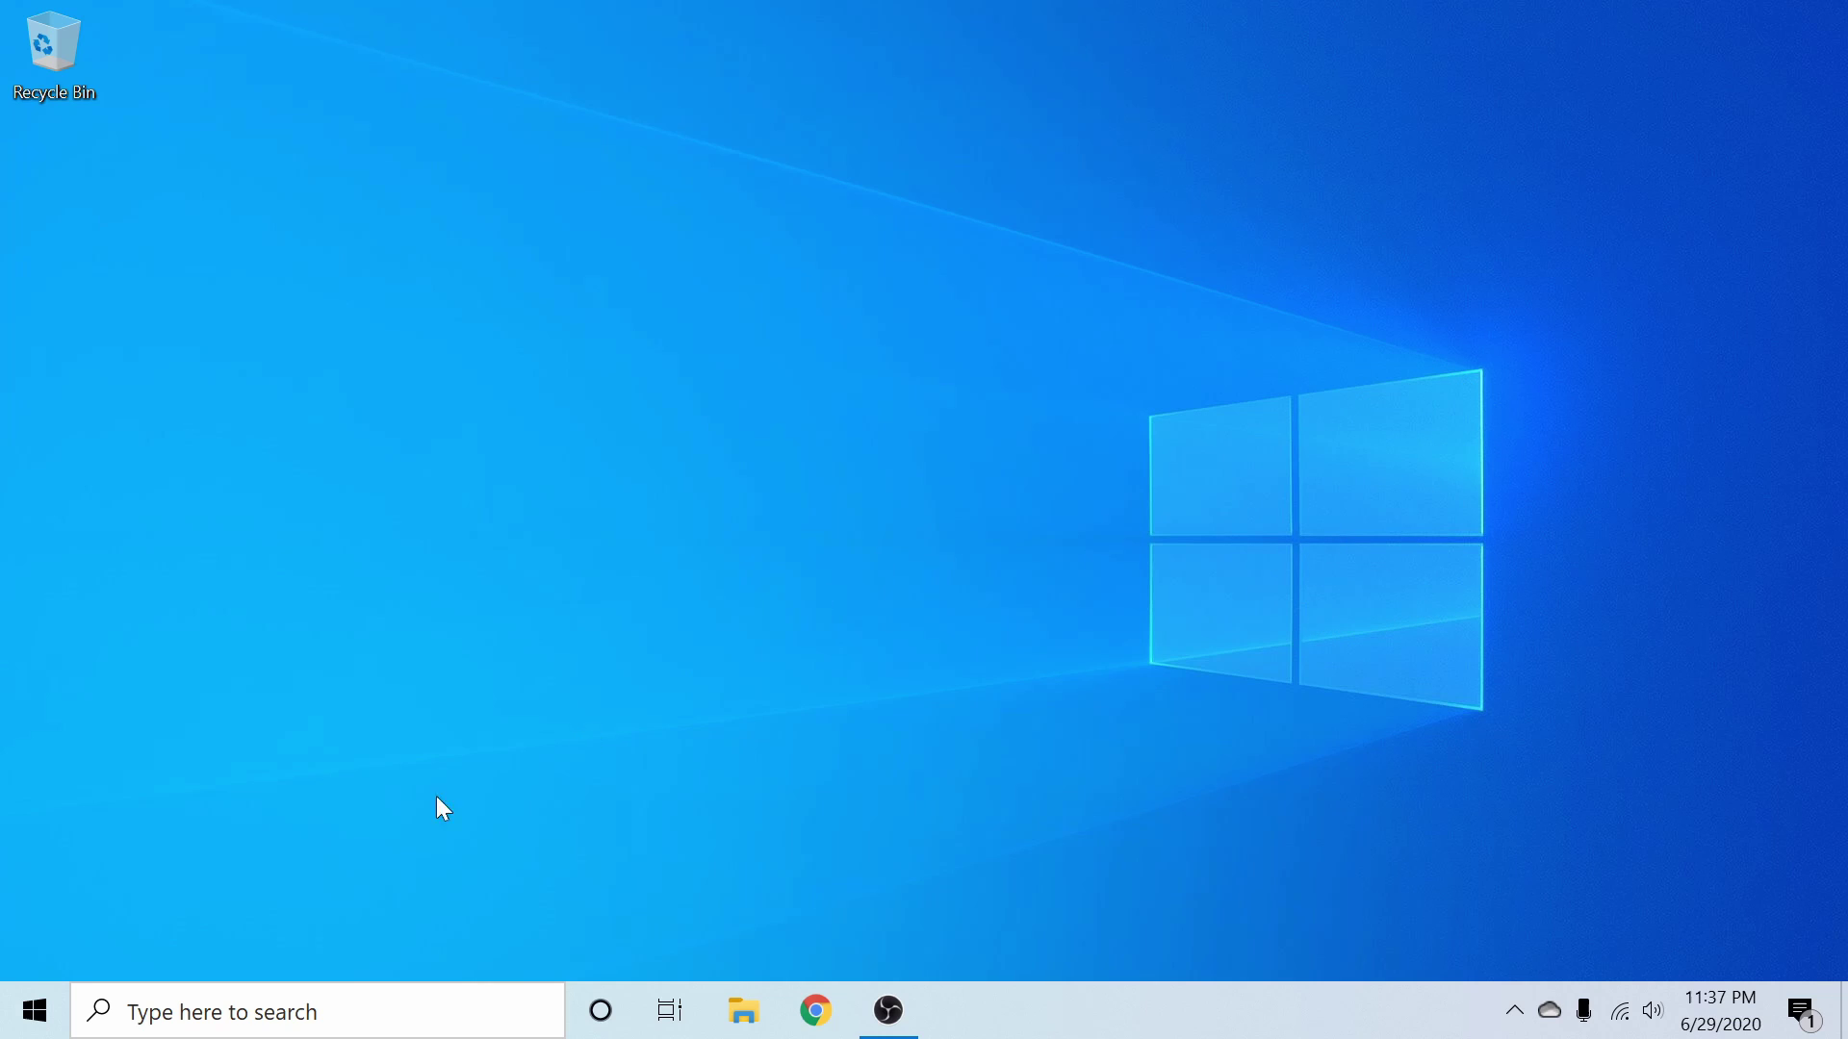
# - Launch balenaEtcher by searching 'bal' from the Start menu
pyautogui.click(20, 1010)
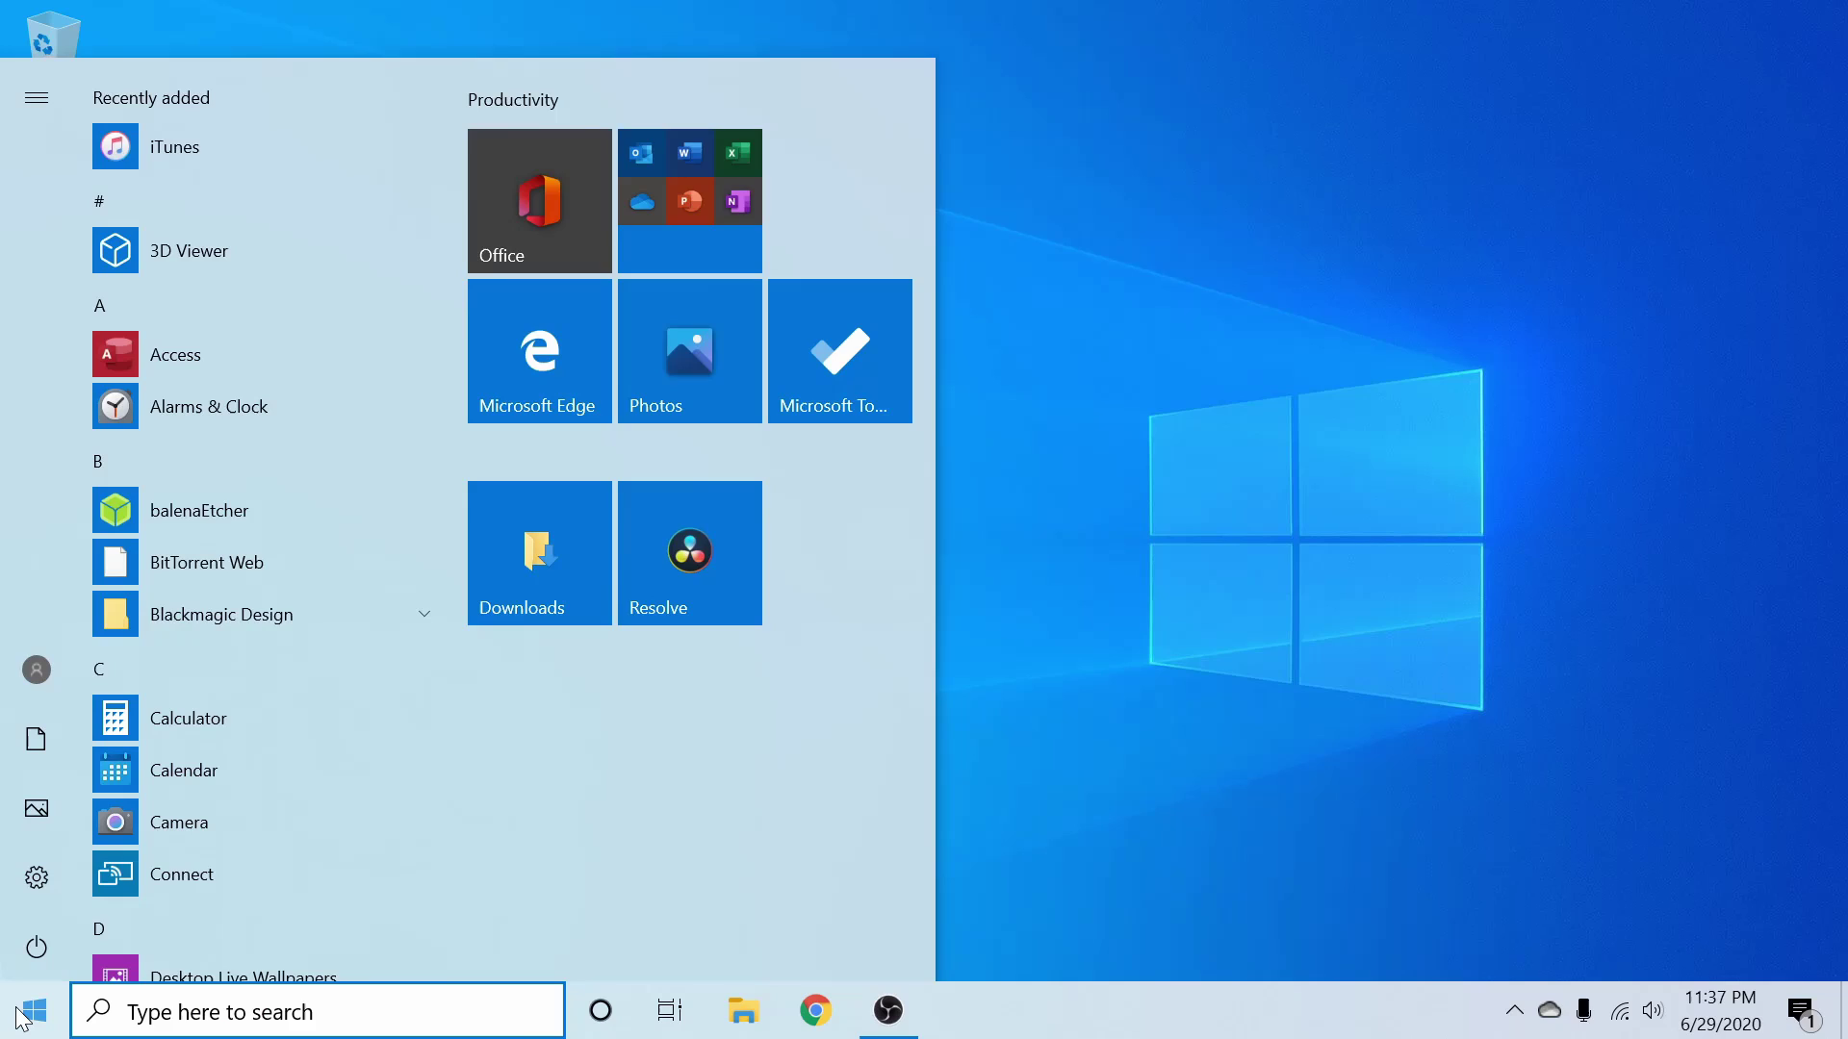
pyautogui.write('bal')
pyautogui.press('Return')
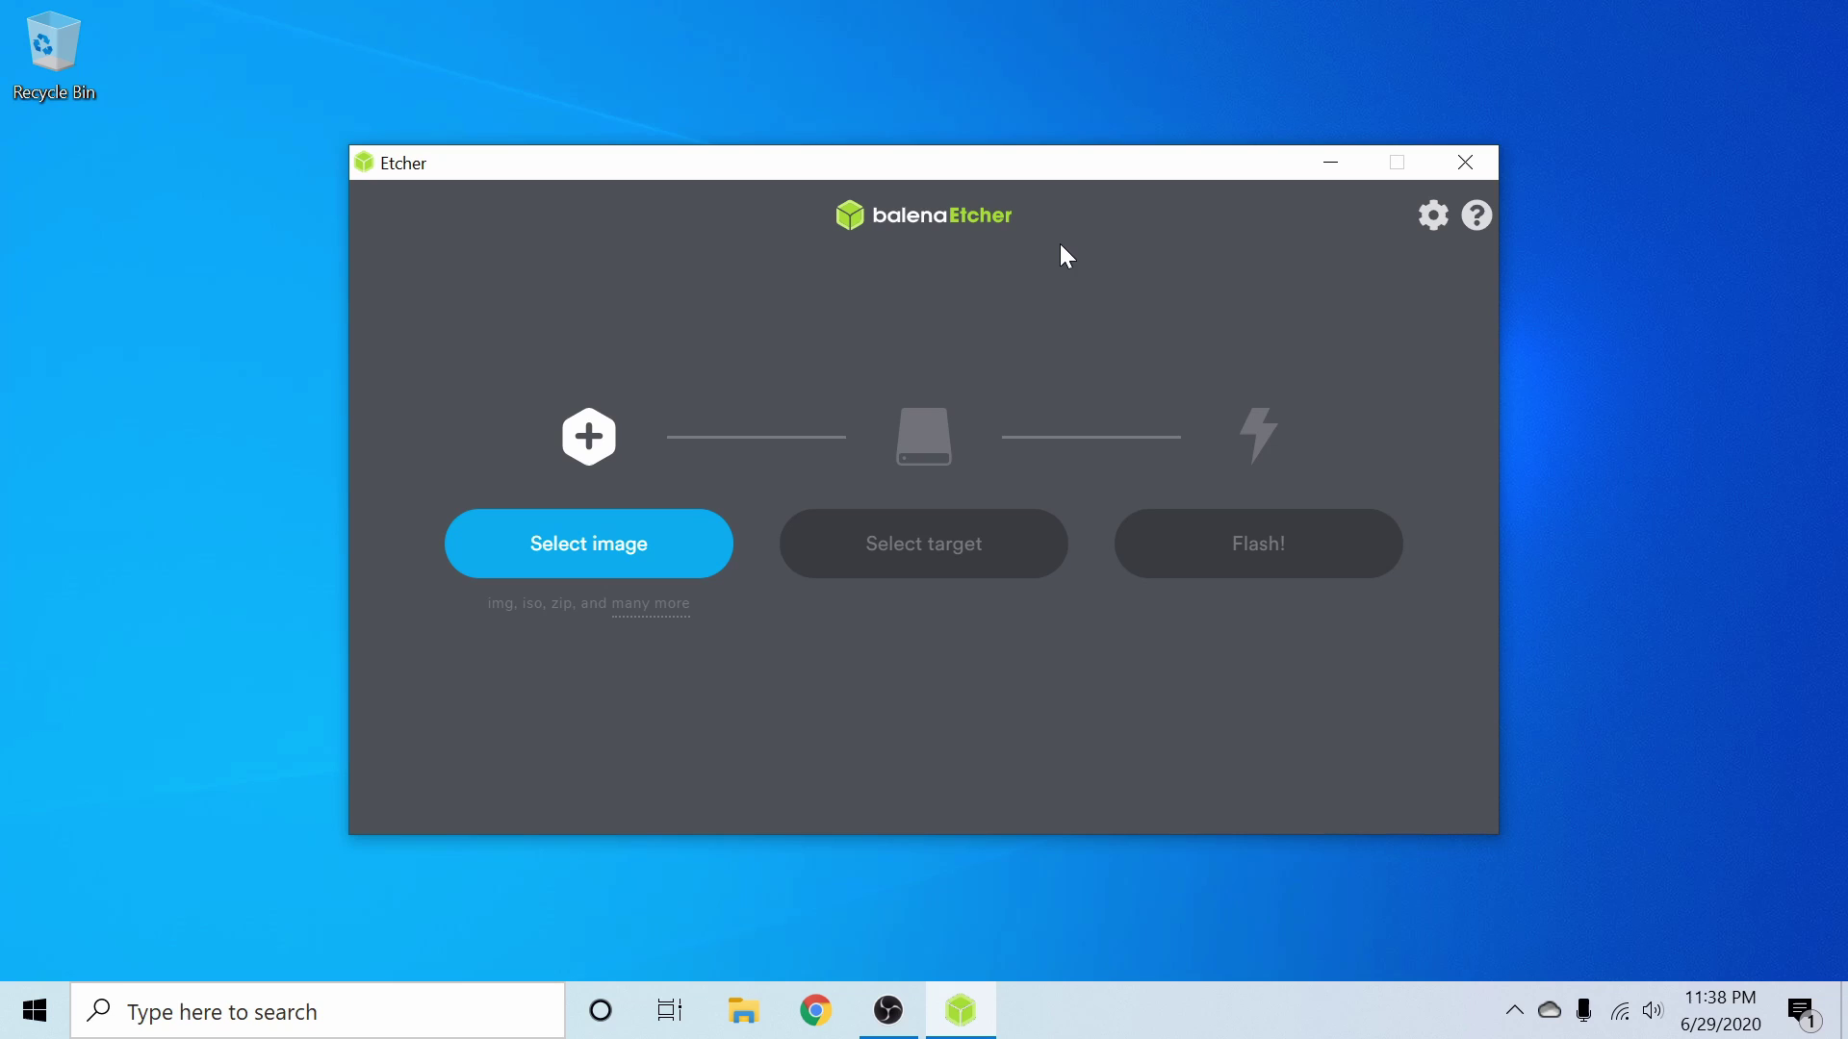
# - Select the linuxmint-20-cinnamon-64bit ISO from Downloads as the image to flash
pyautogui.click(585, 551)
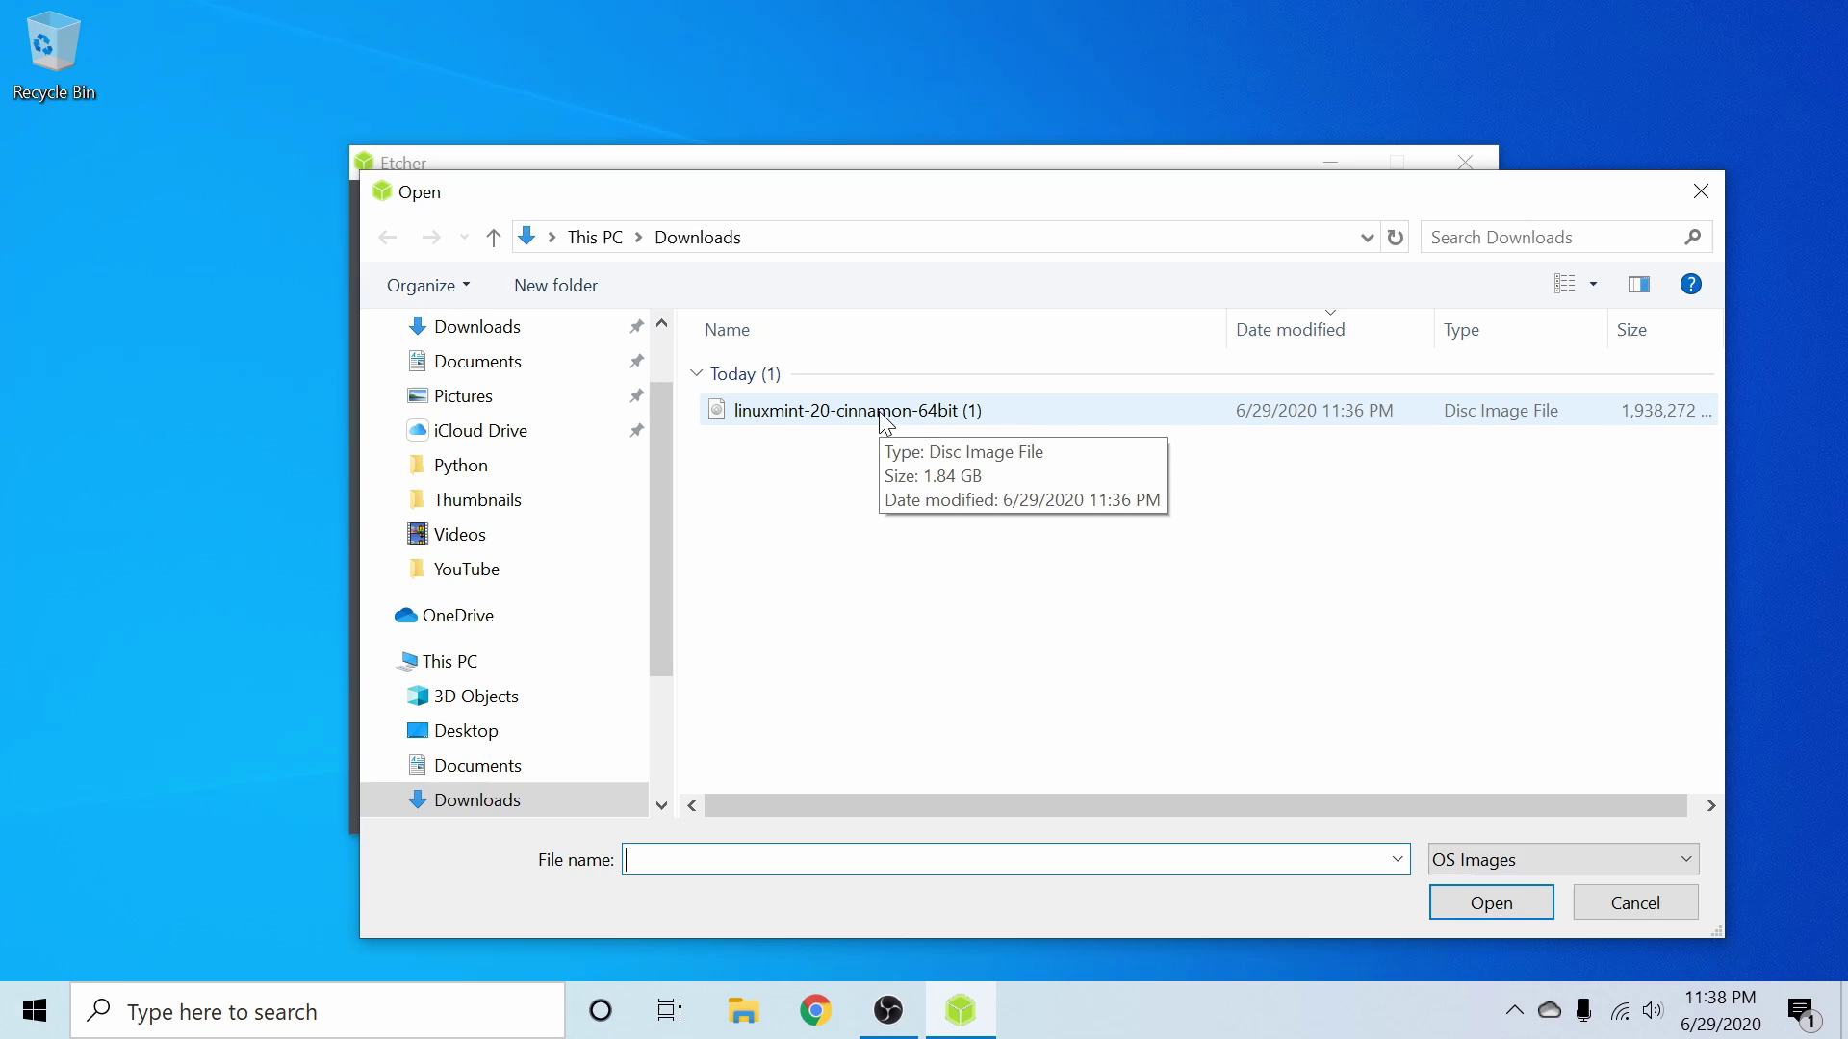
pyautogui.click(967, 421)
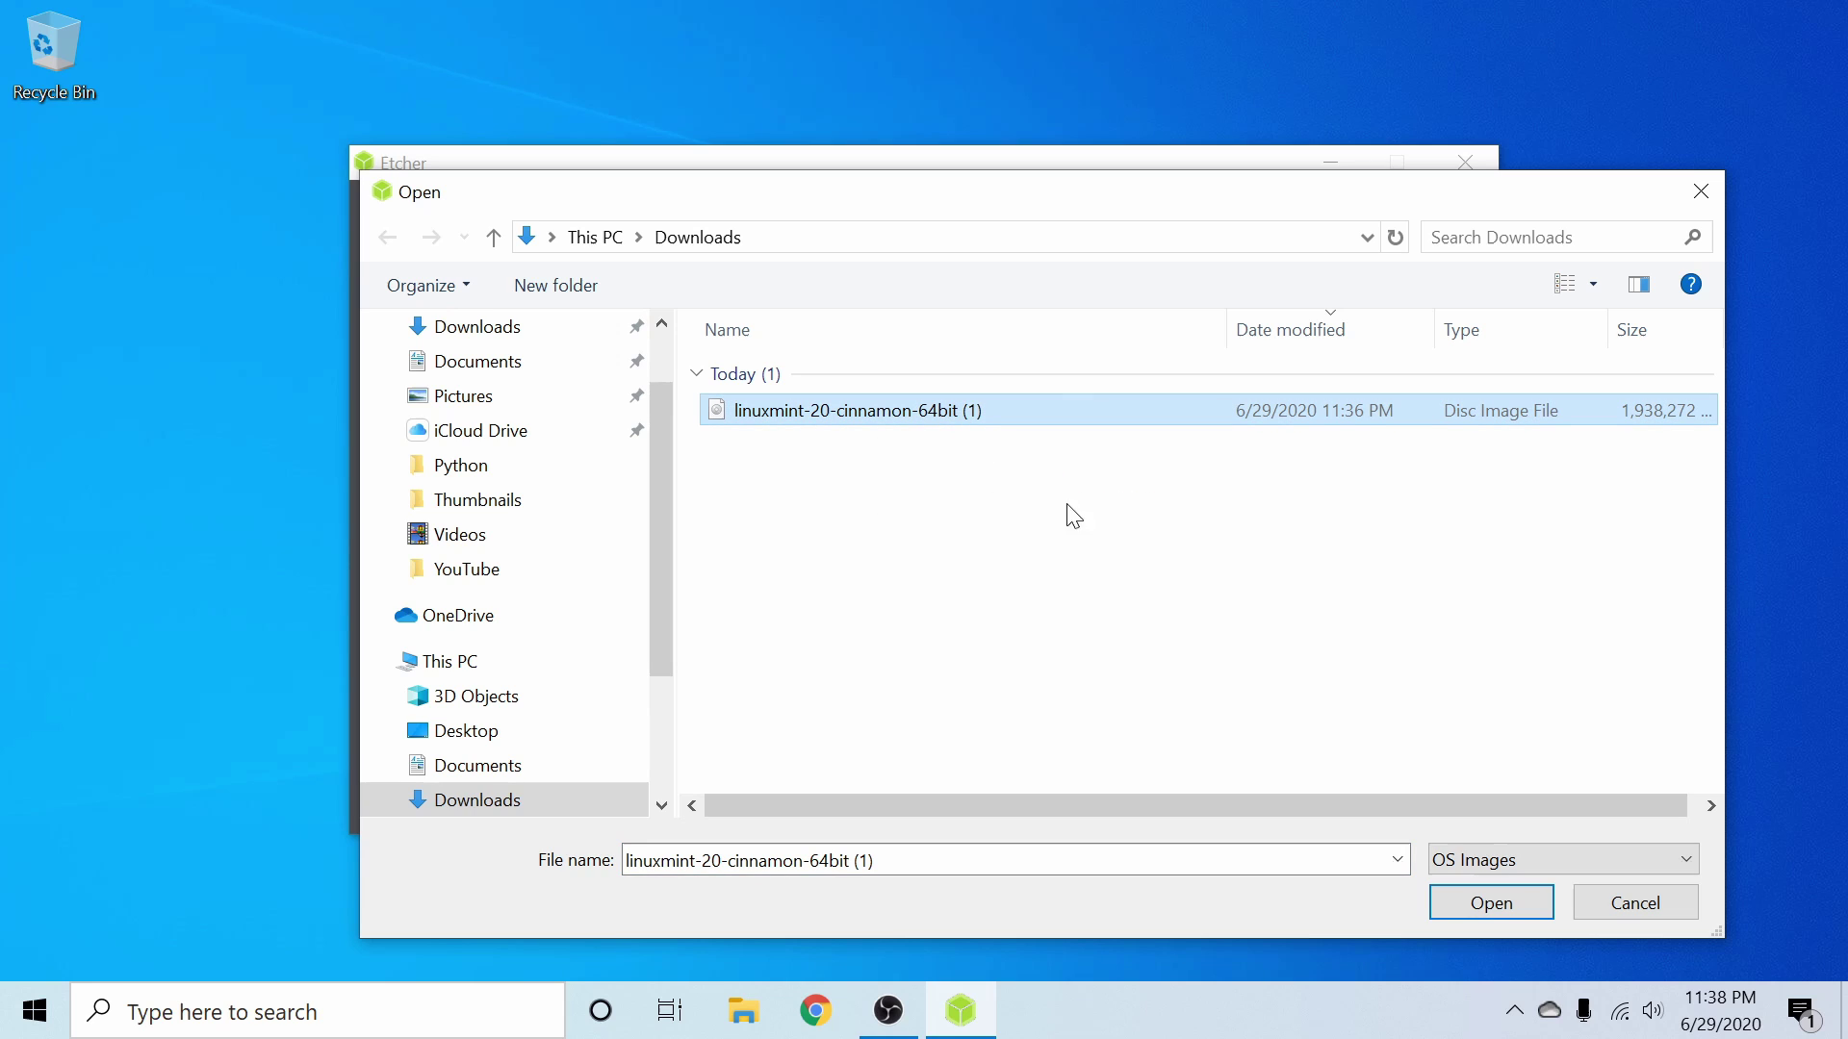
pyautogui.click(1525, 916)
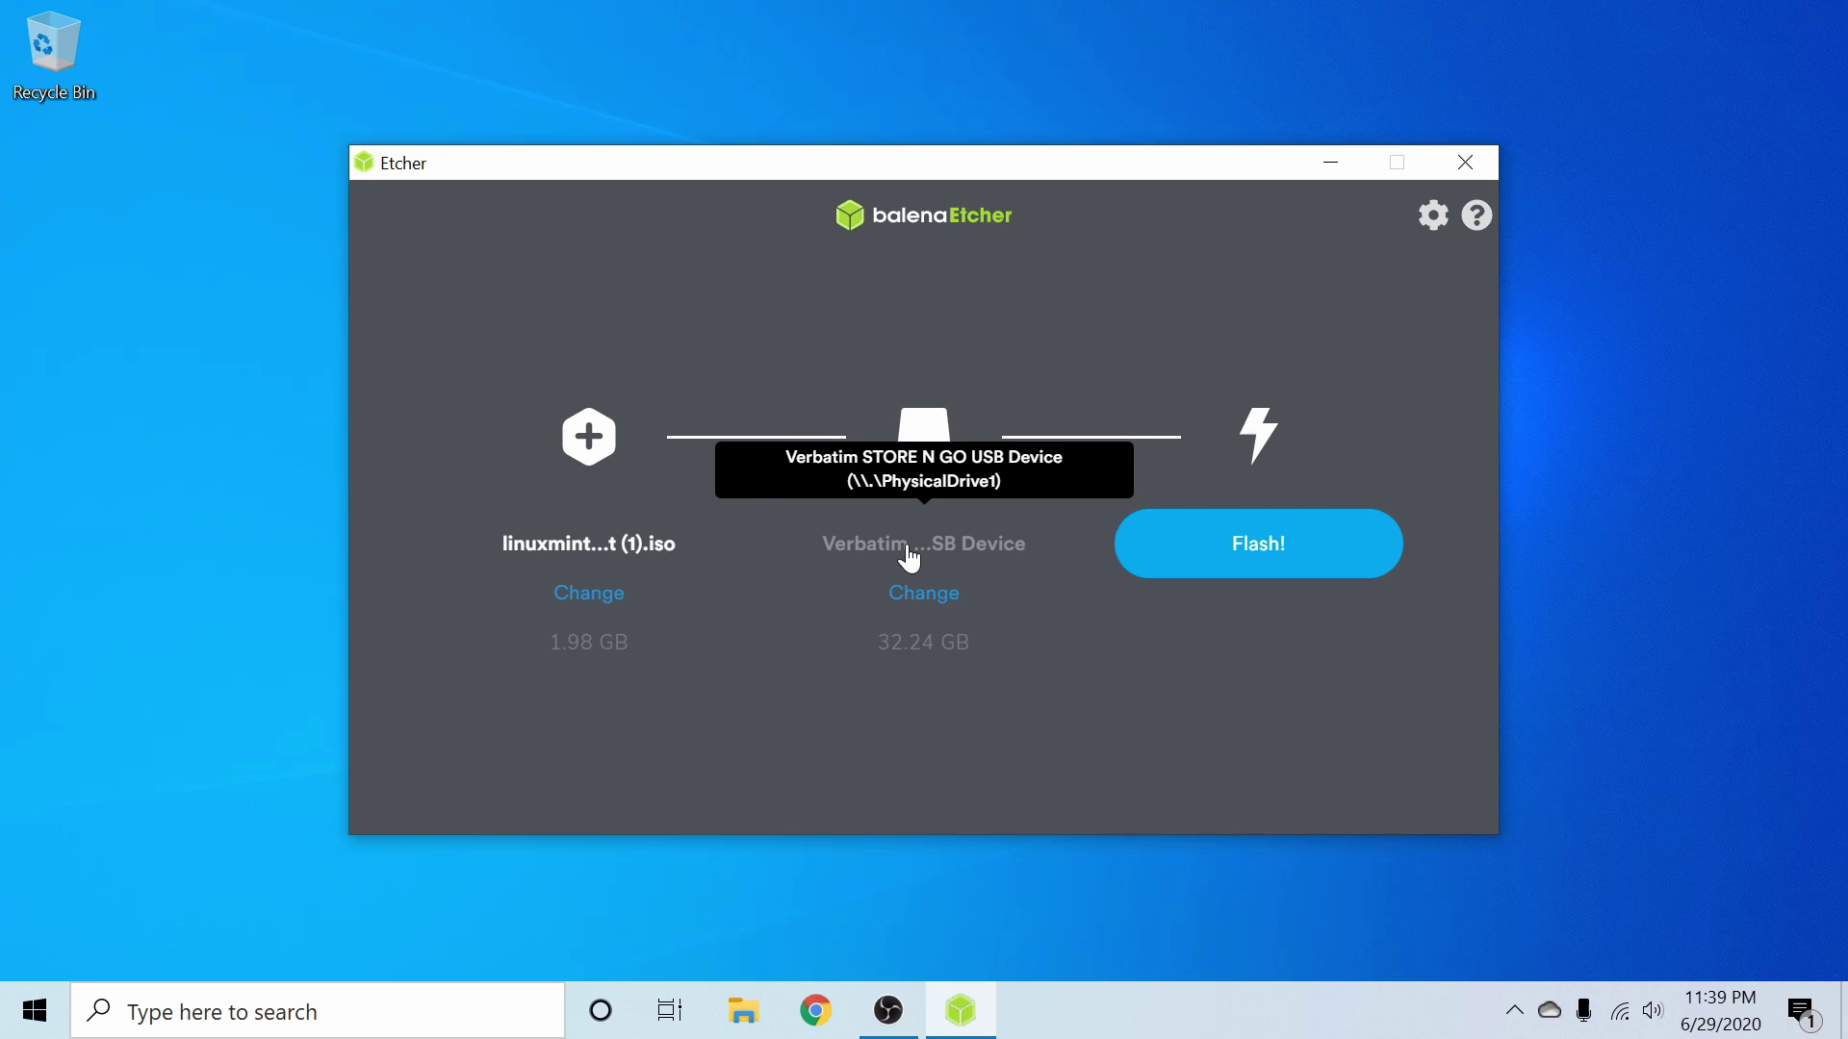
# - Choose the 32.24 GB Verbatim STORE N GO drive as target and start the flash
pyautogui.click(926, 599)
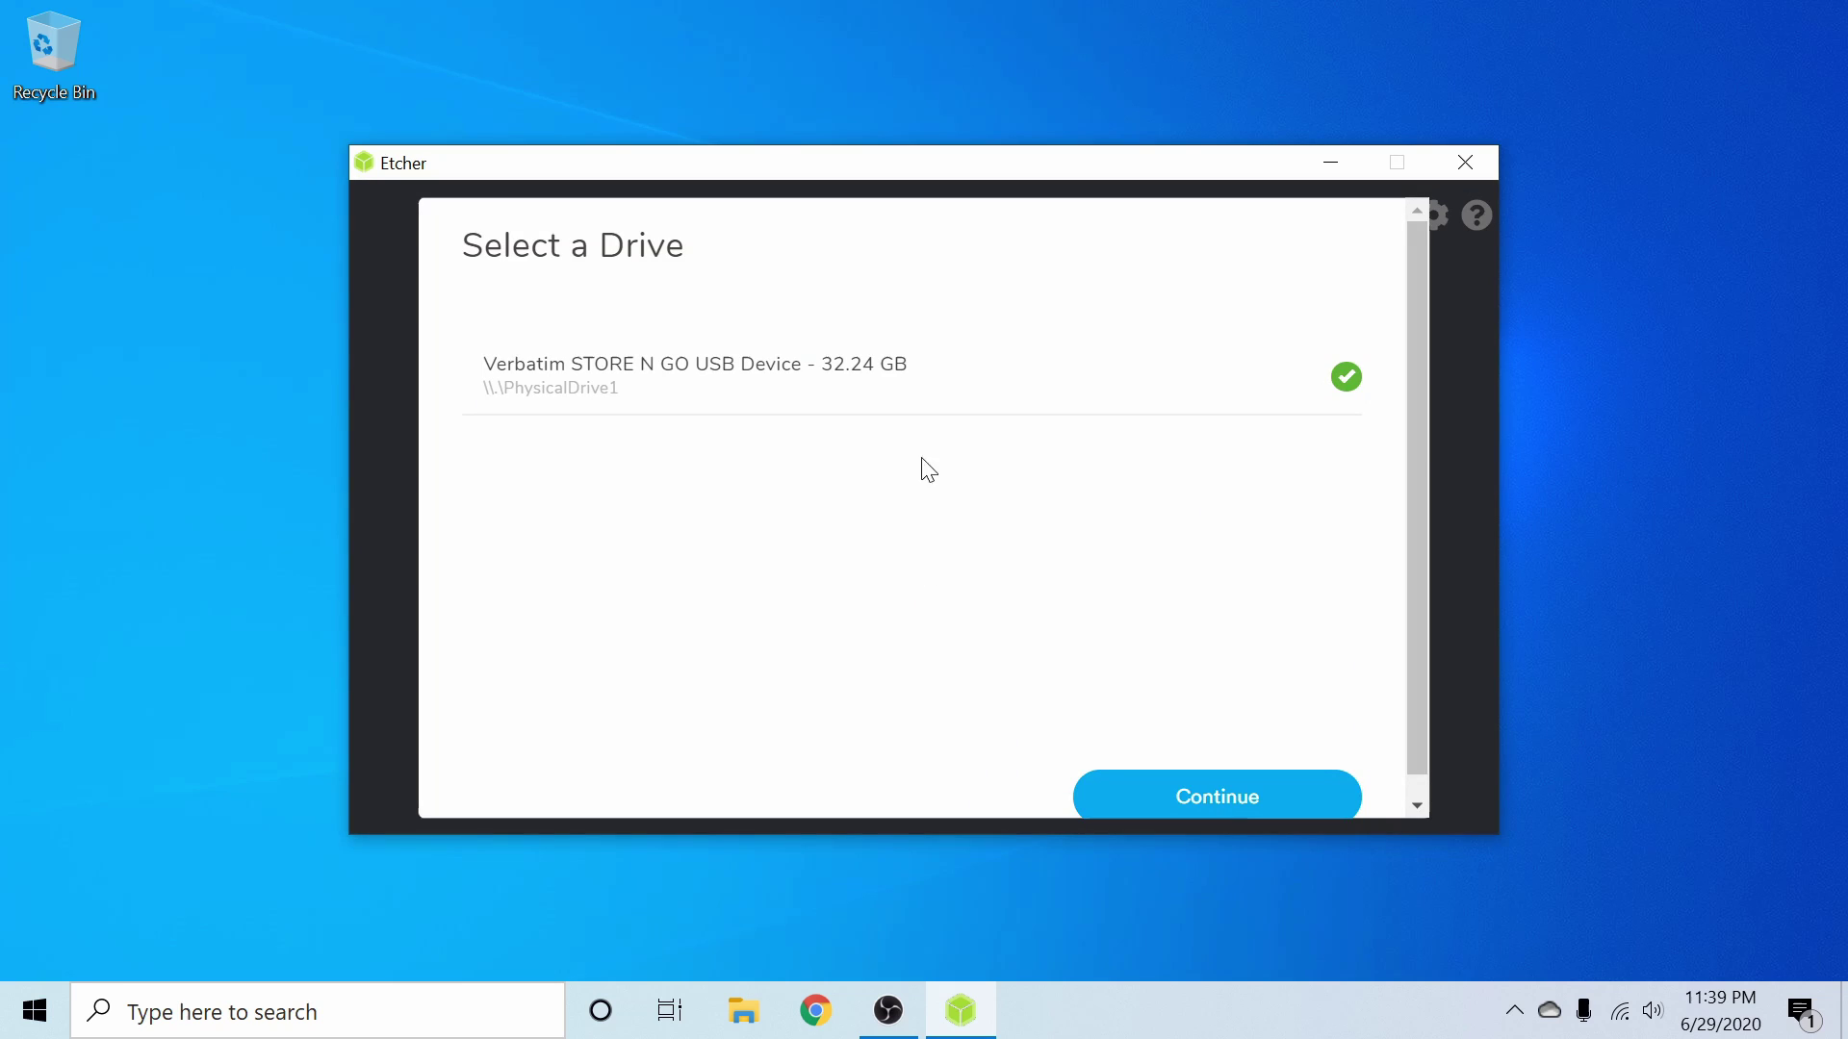
pyautogui.scroll(-1, 929, 470)
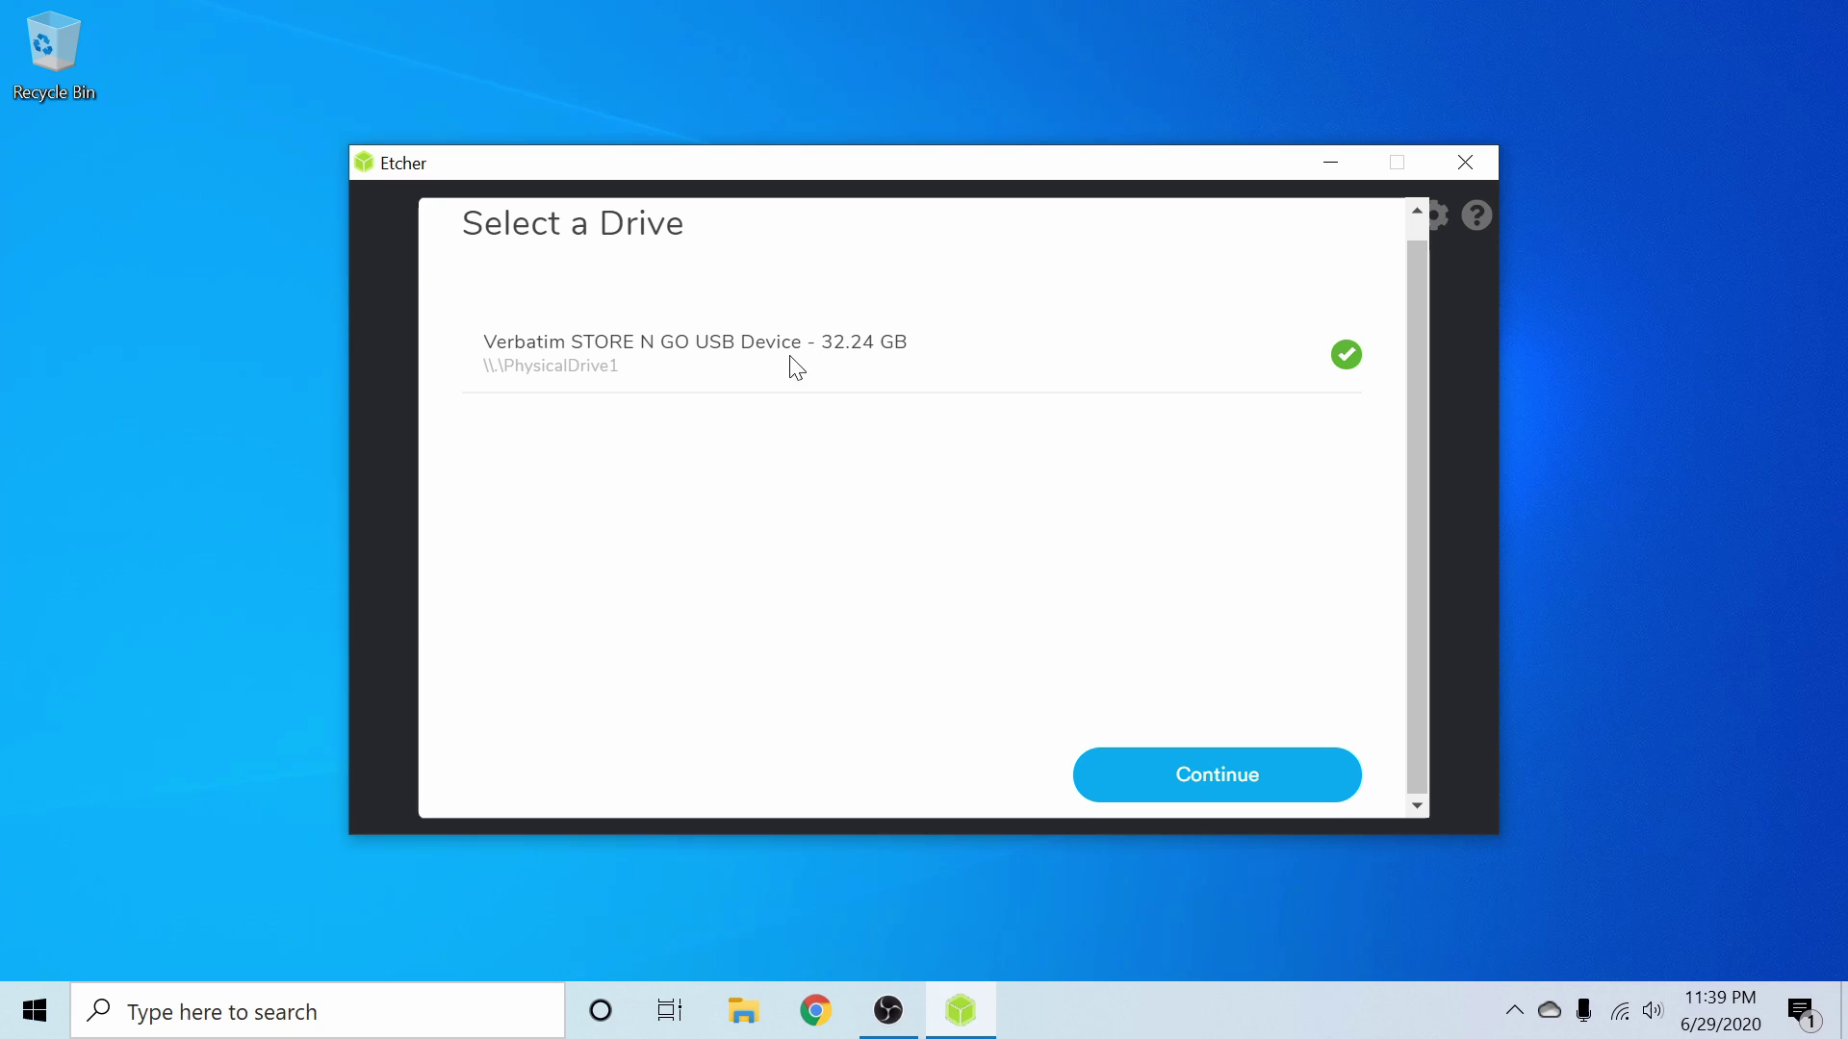
pyautogui.click(1146, 775)
pyautogui.click(1250, 553)
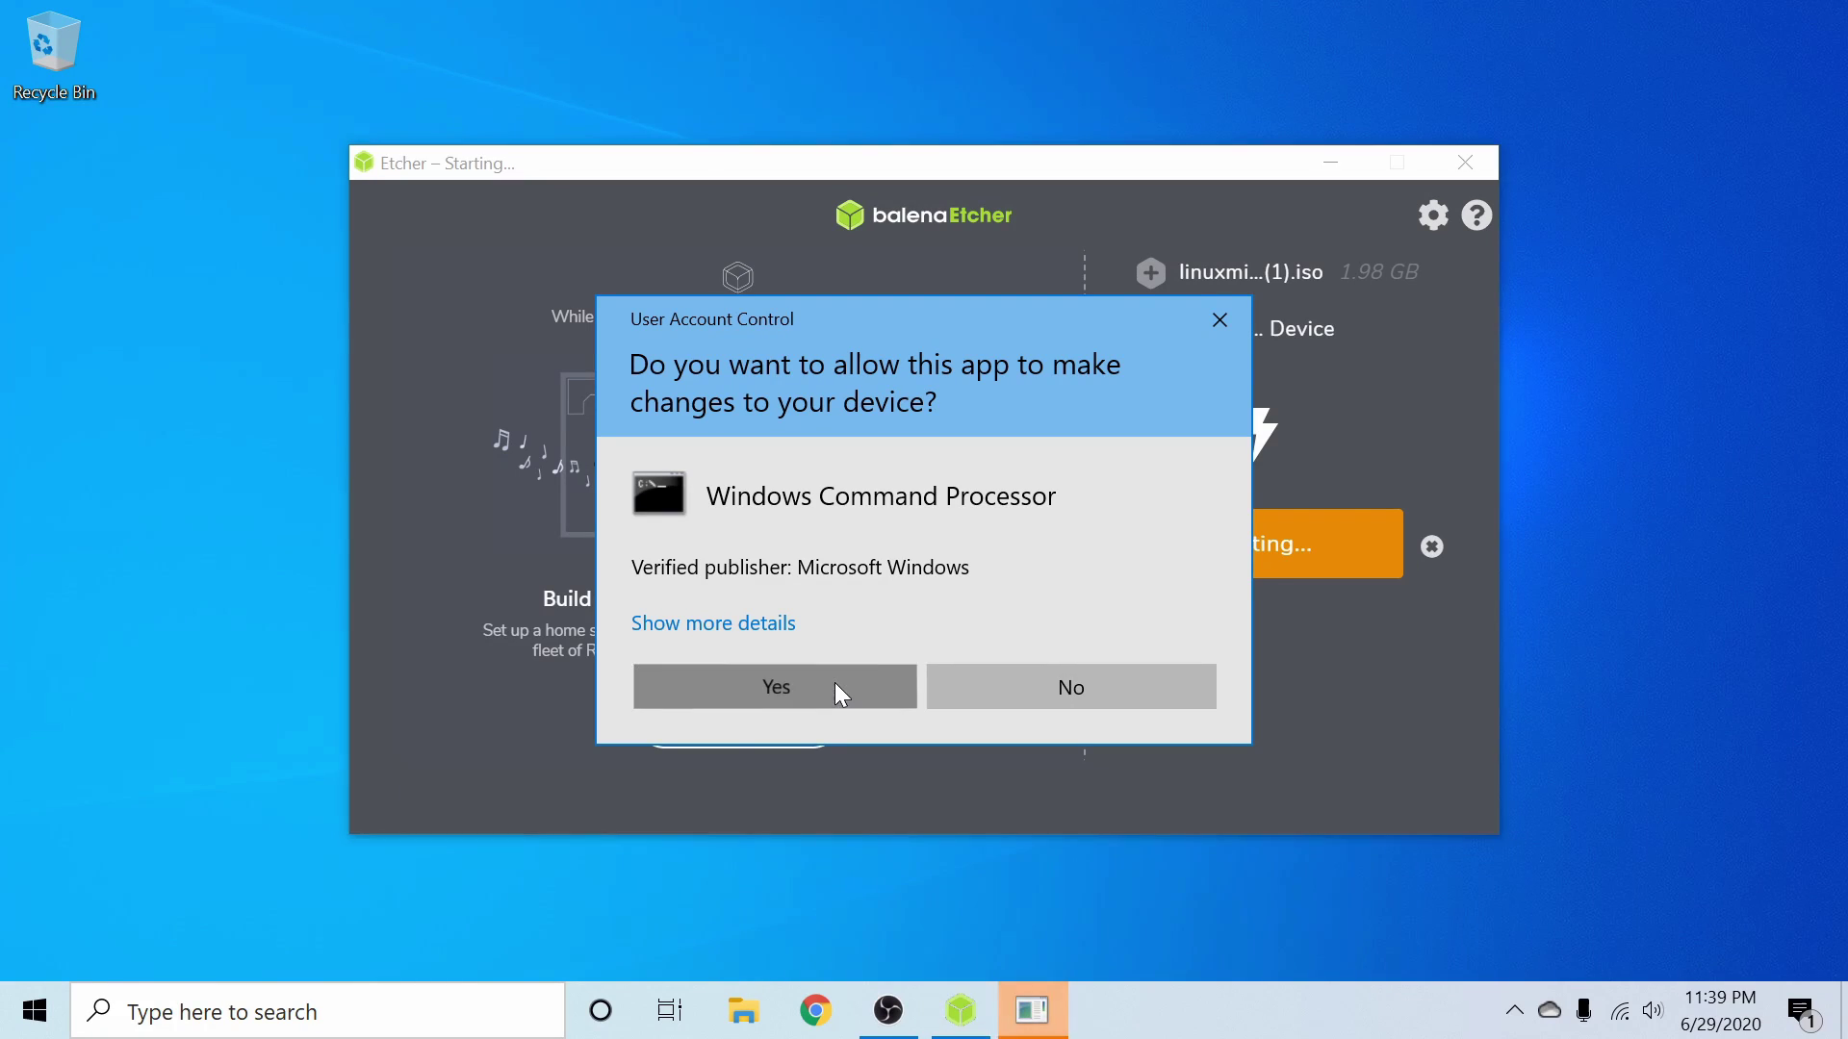
# - Approve the User Account Control prompt so Etcher writes and validates the USB drive
pyautogui.click(834, 684)
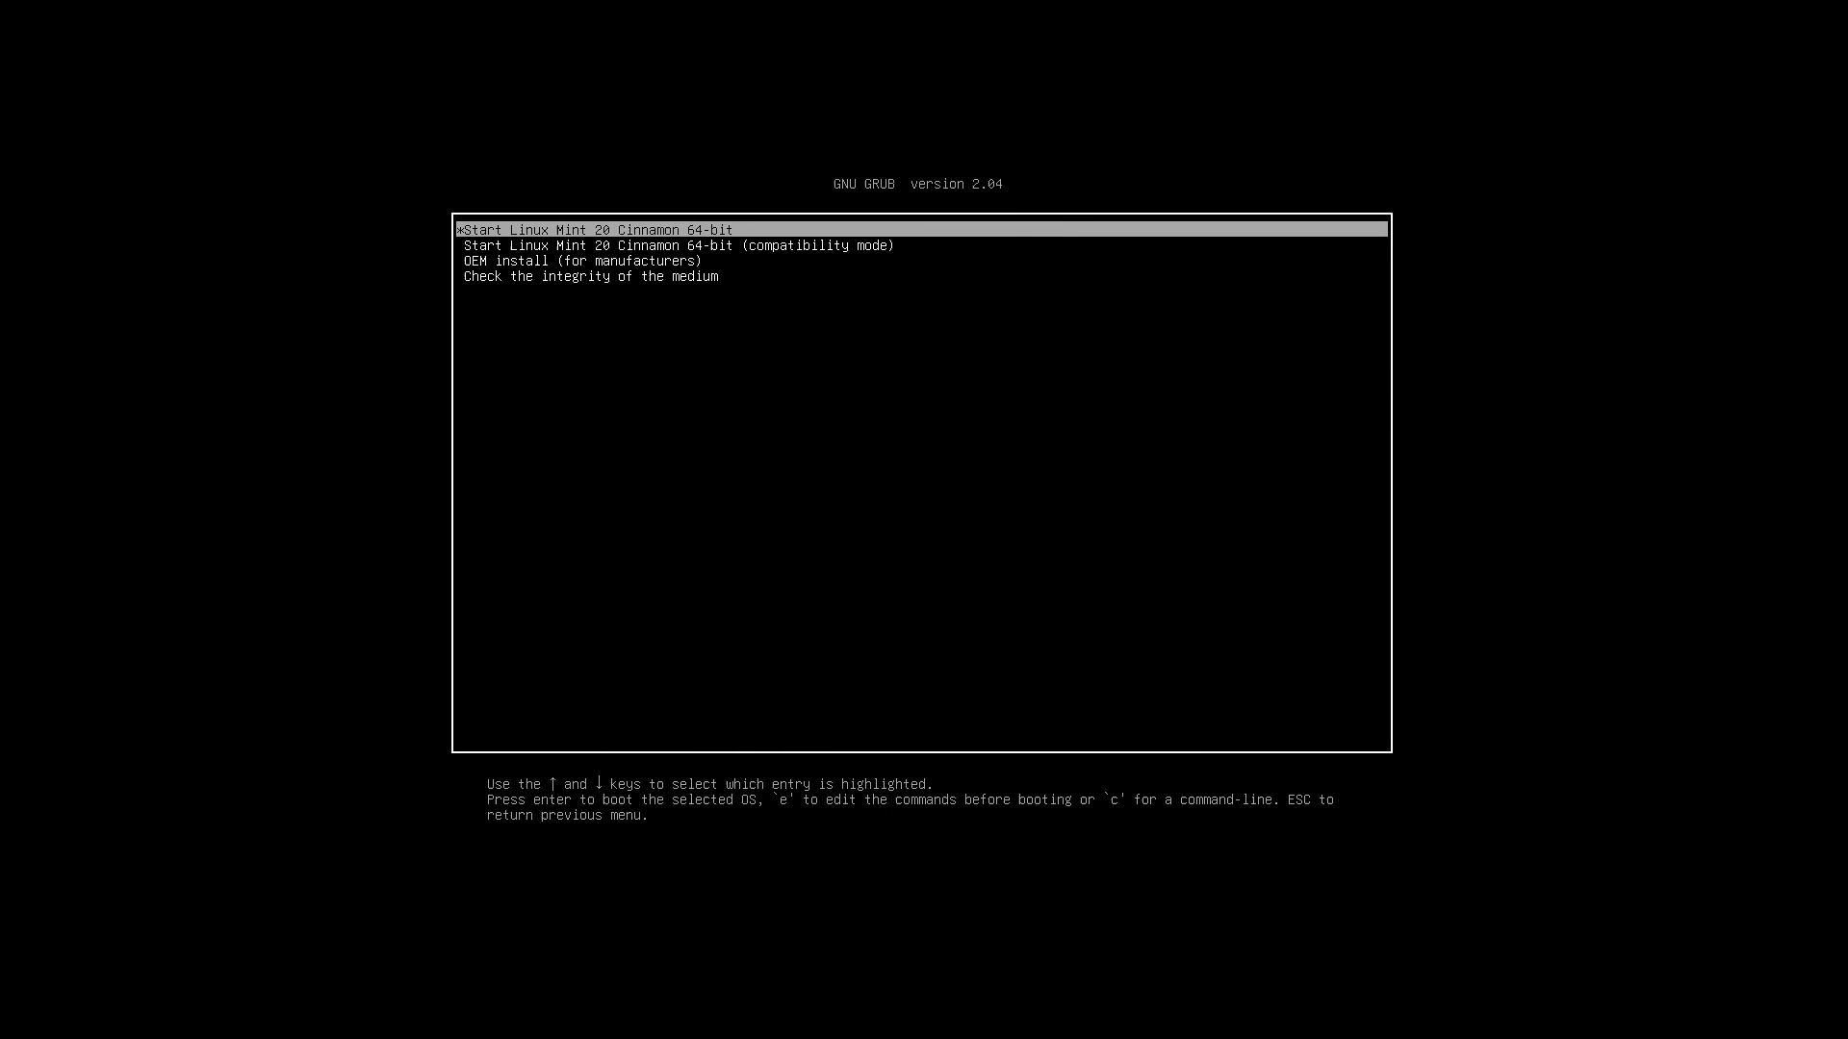
# - Boot the 'Start Linux Mint 20 Cinnamon 64-bit' GRUB entry after browsing the other options
pyautogui.press('Down')
pyautogui.press('Down')
pyautogui.press('Down')
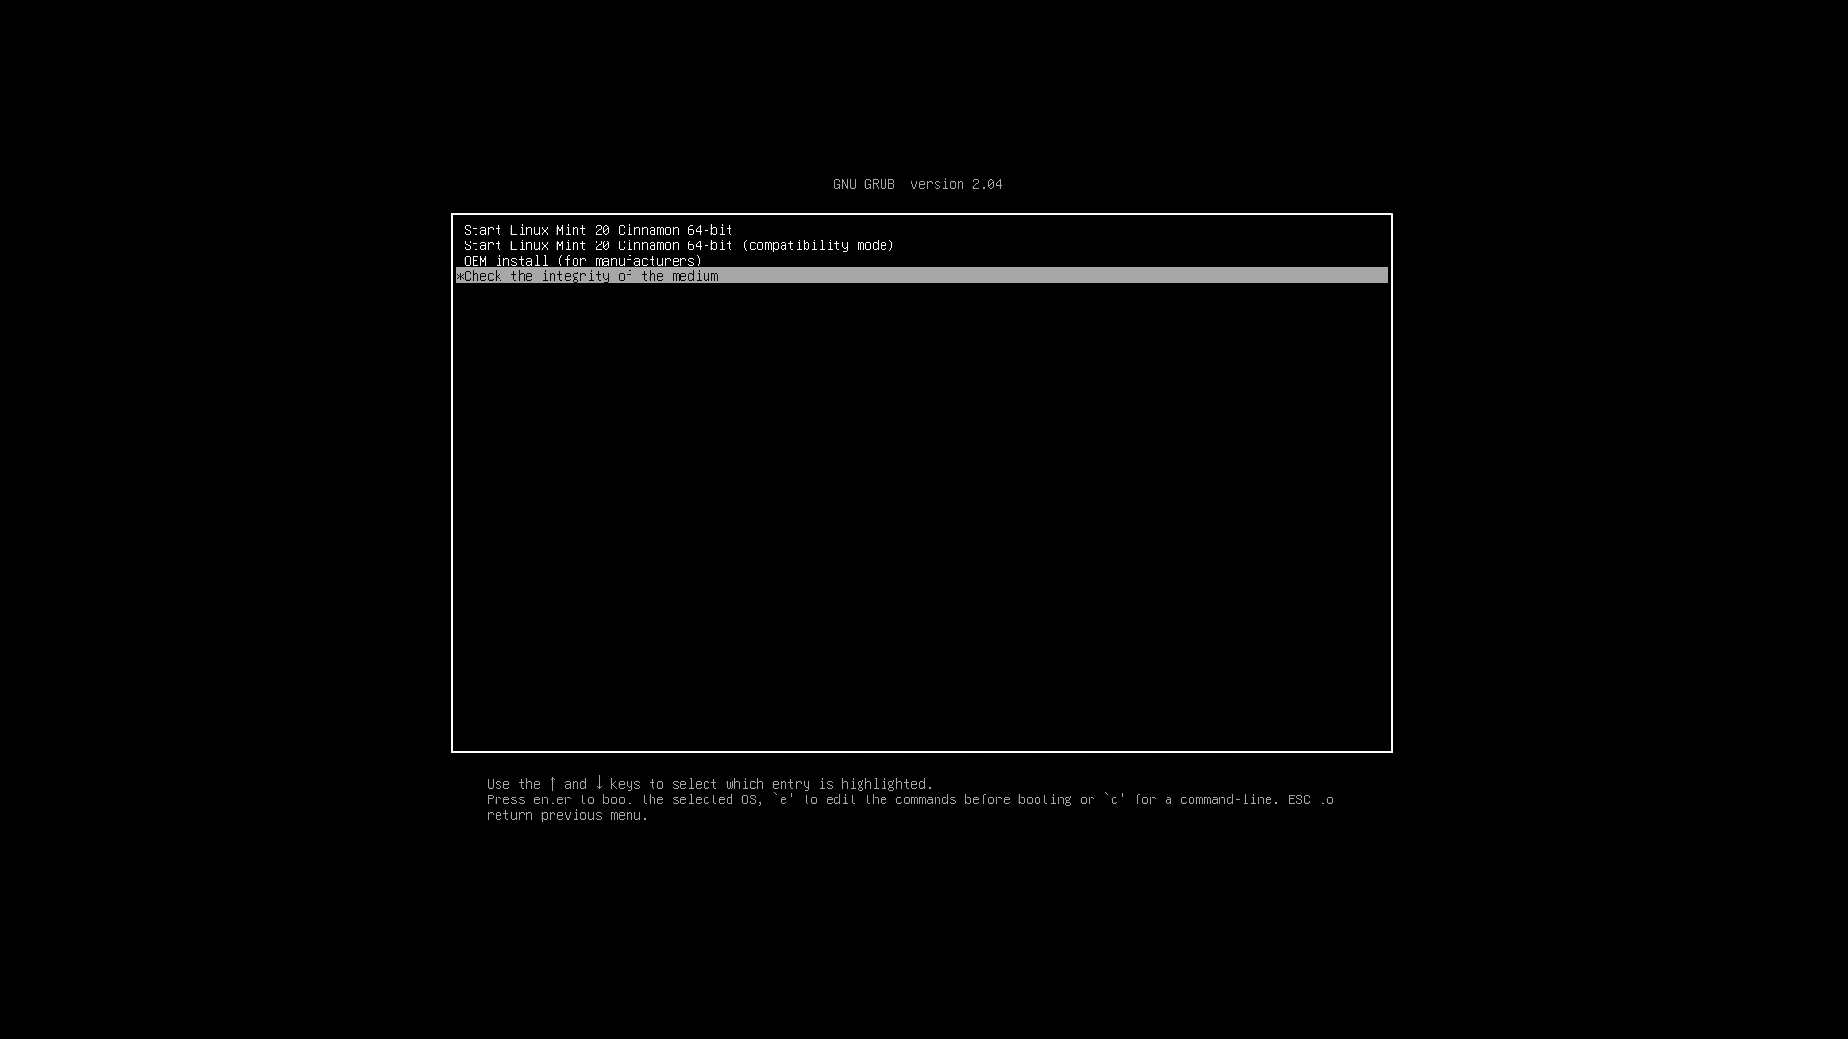
pyautogui.press('Up')
pyautogui.press('Up')
pyautogui.press('Up')
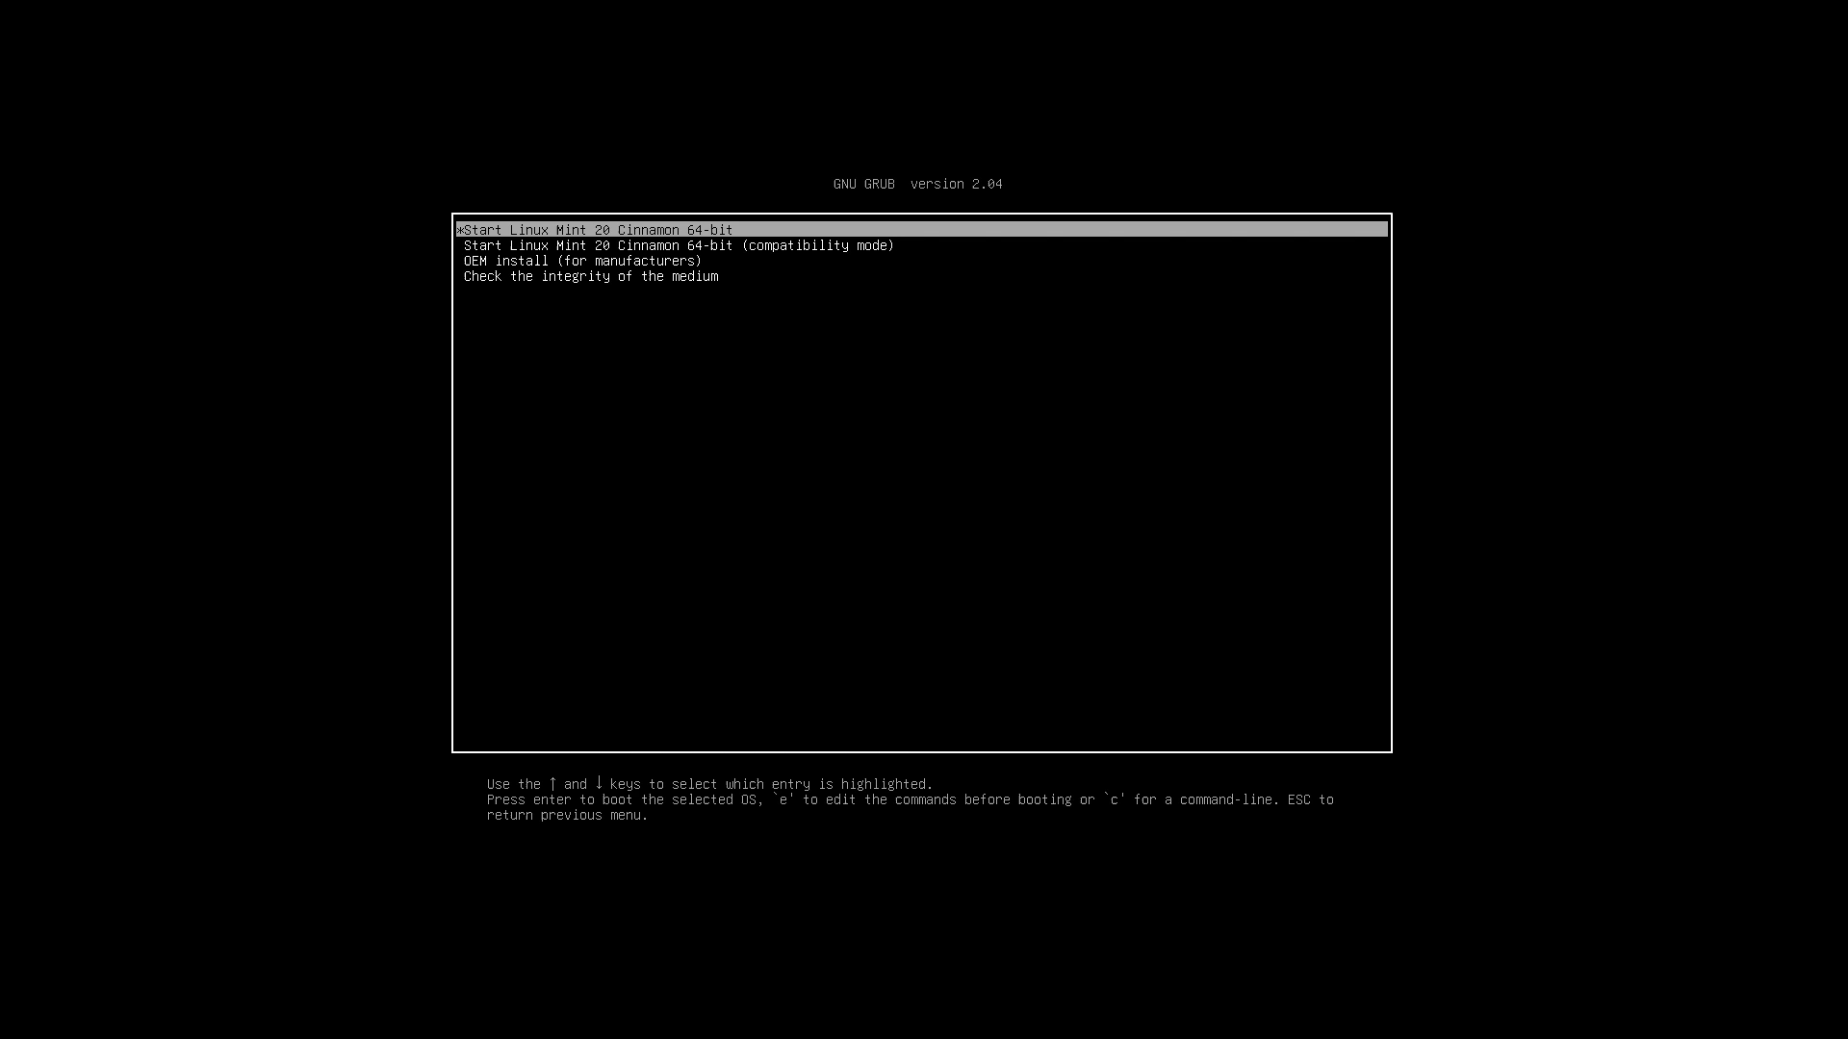
pyautogui.press('Down')
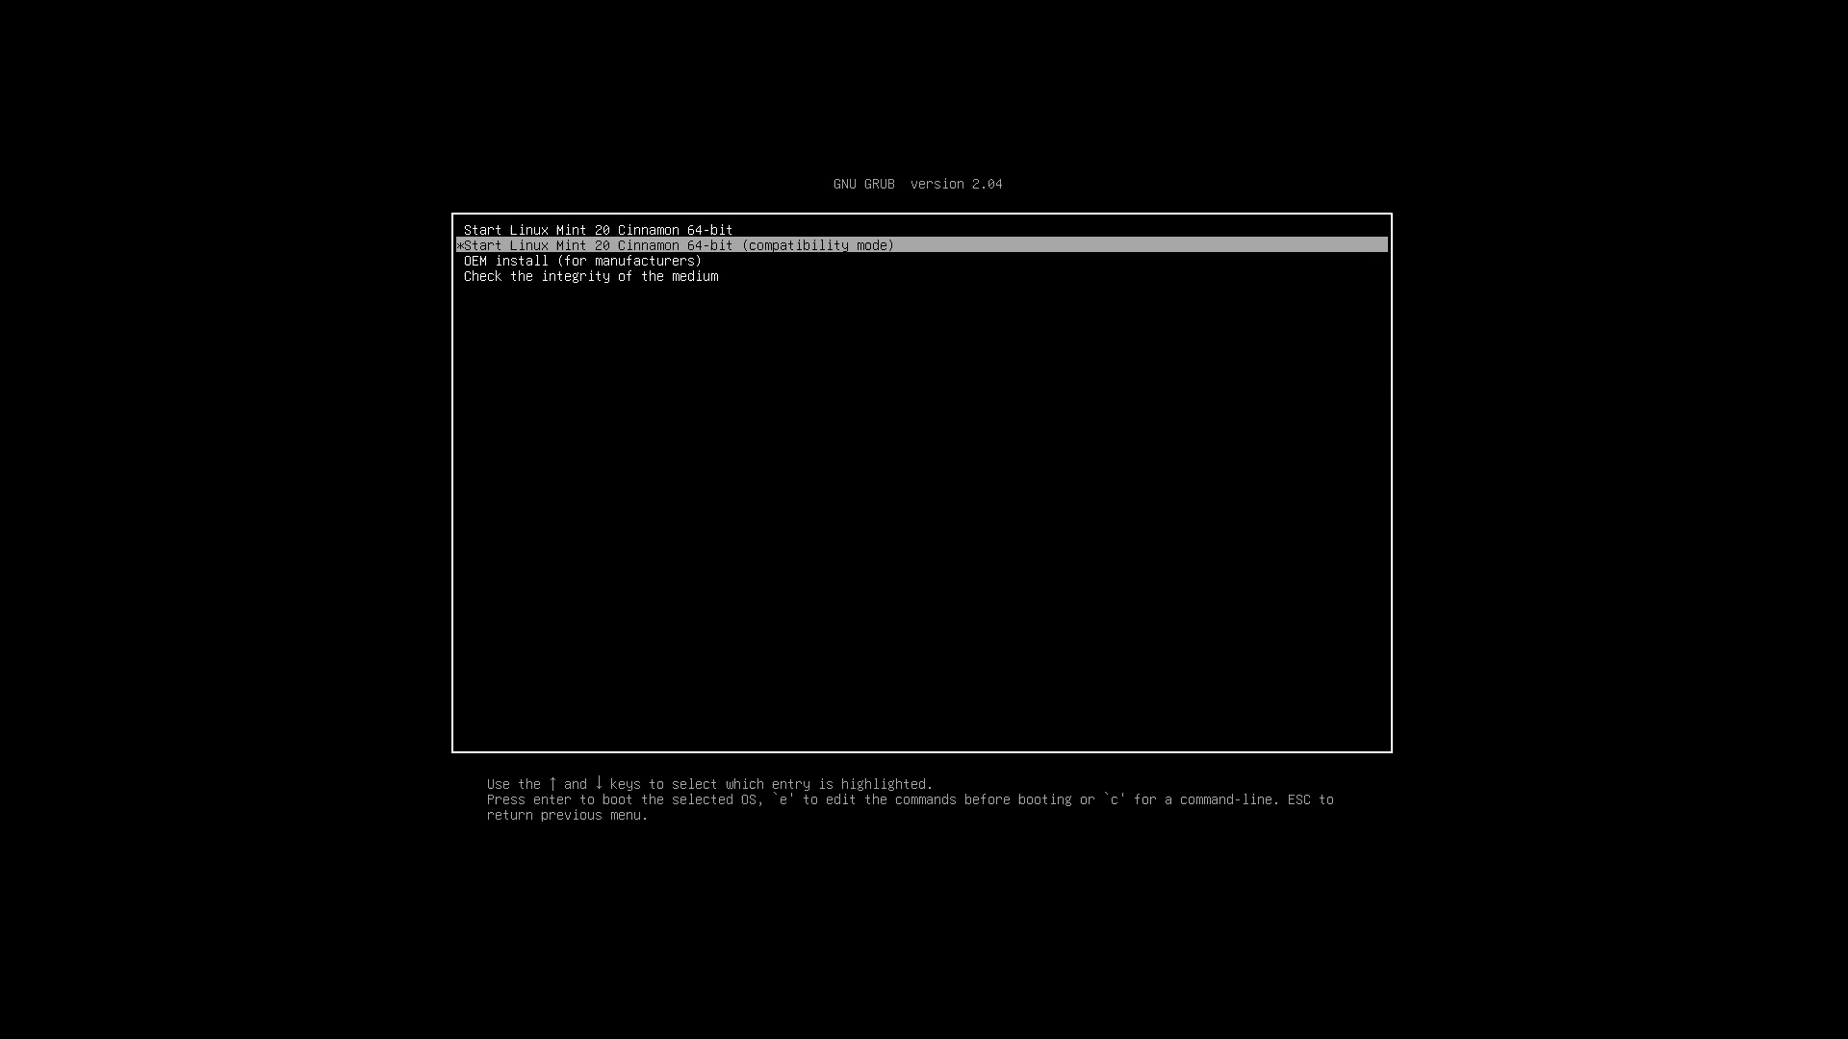
pyautogui.press('Up')
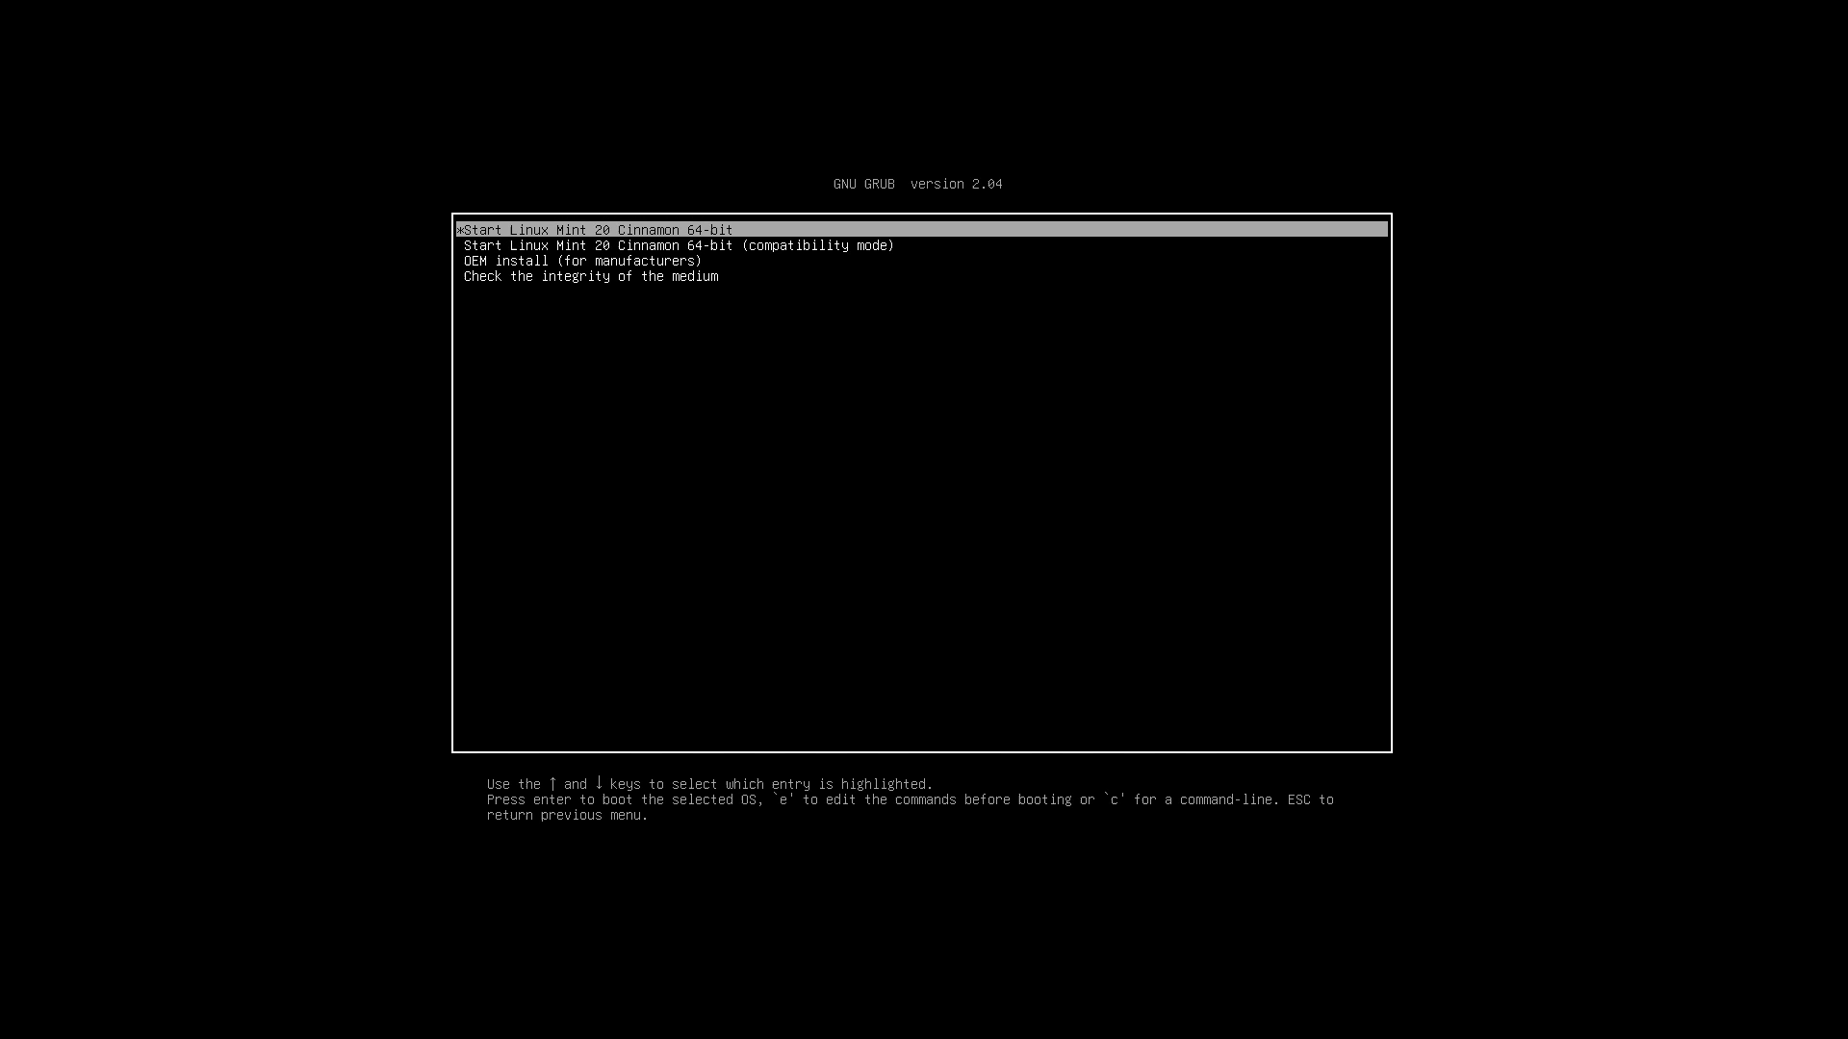
pyautogui.press('Return')
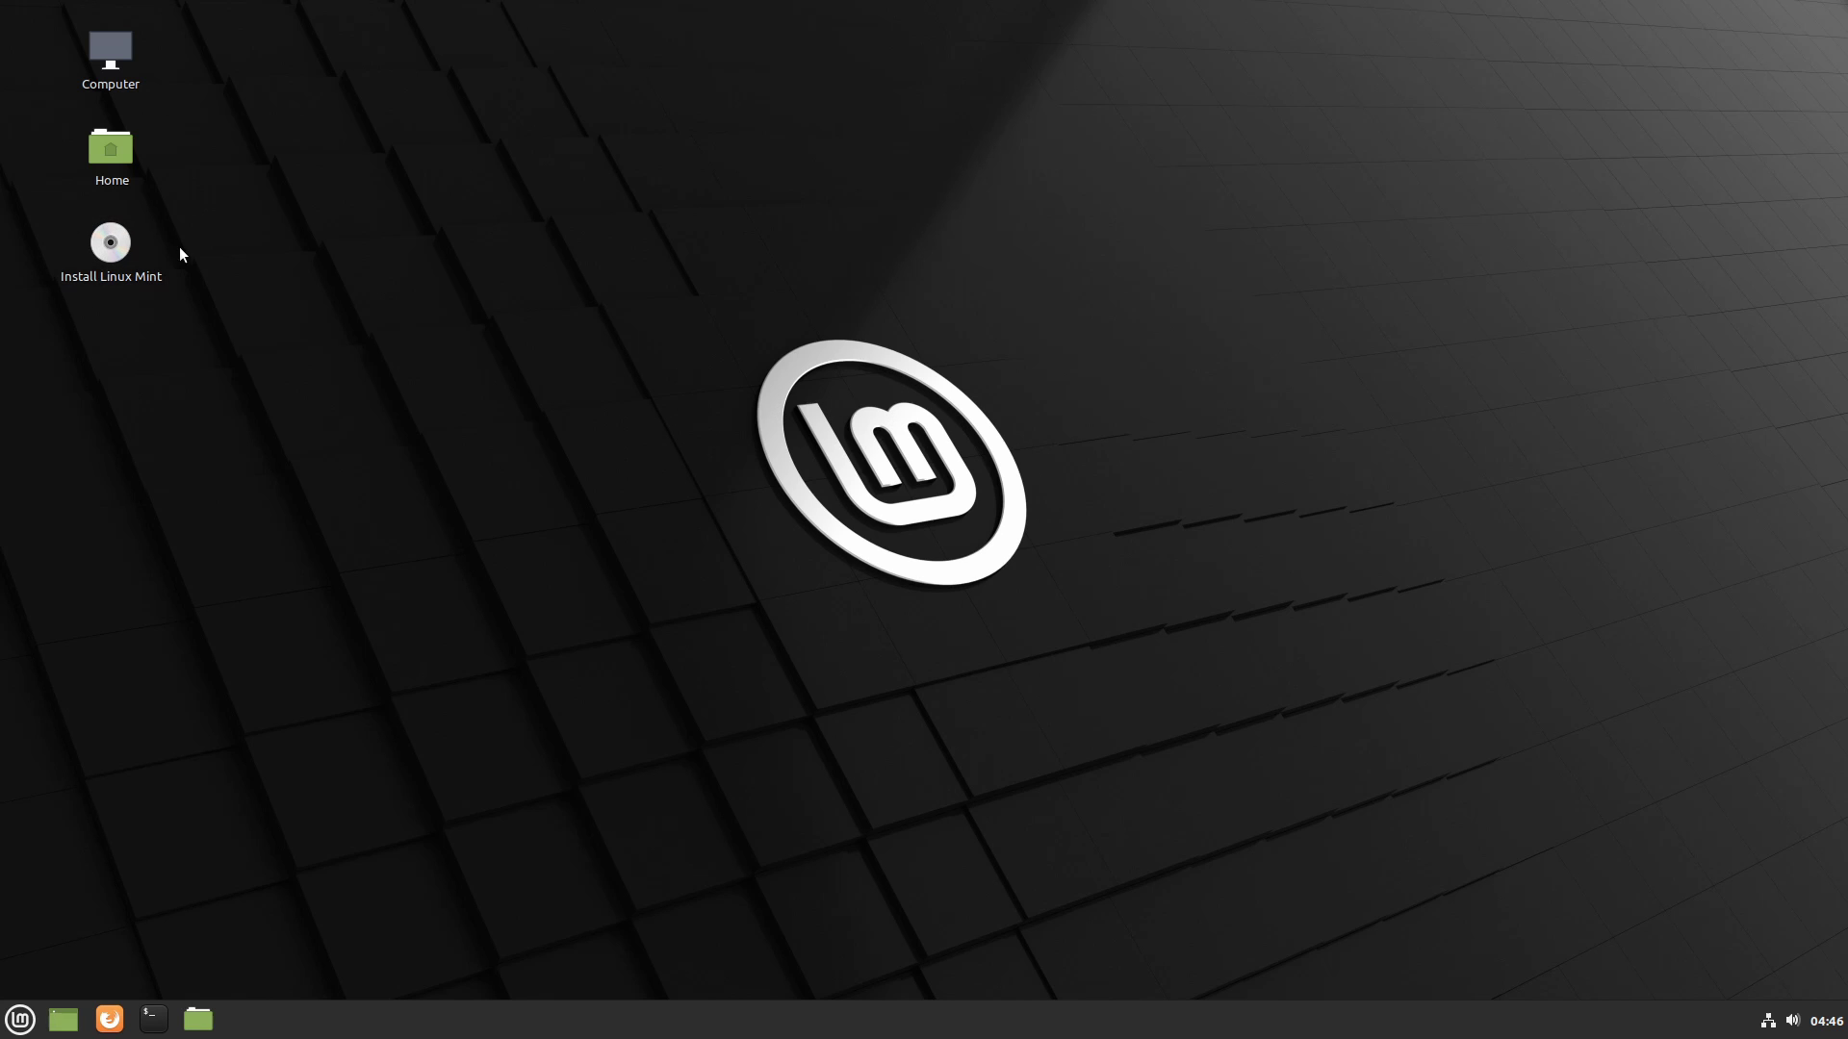
# - Start the installer from the 'Install Linux Mint' desktop icon
pyautogui.click(113, 253)
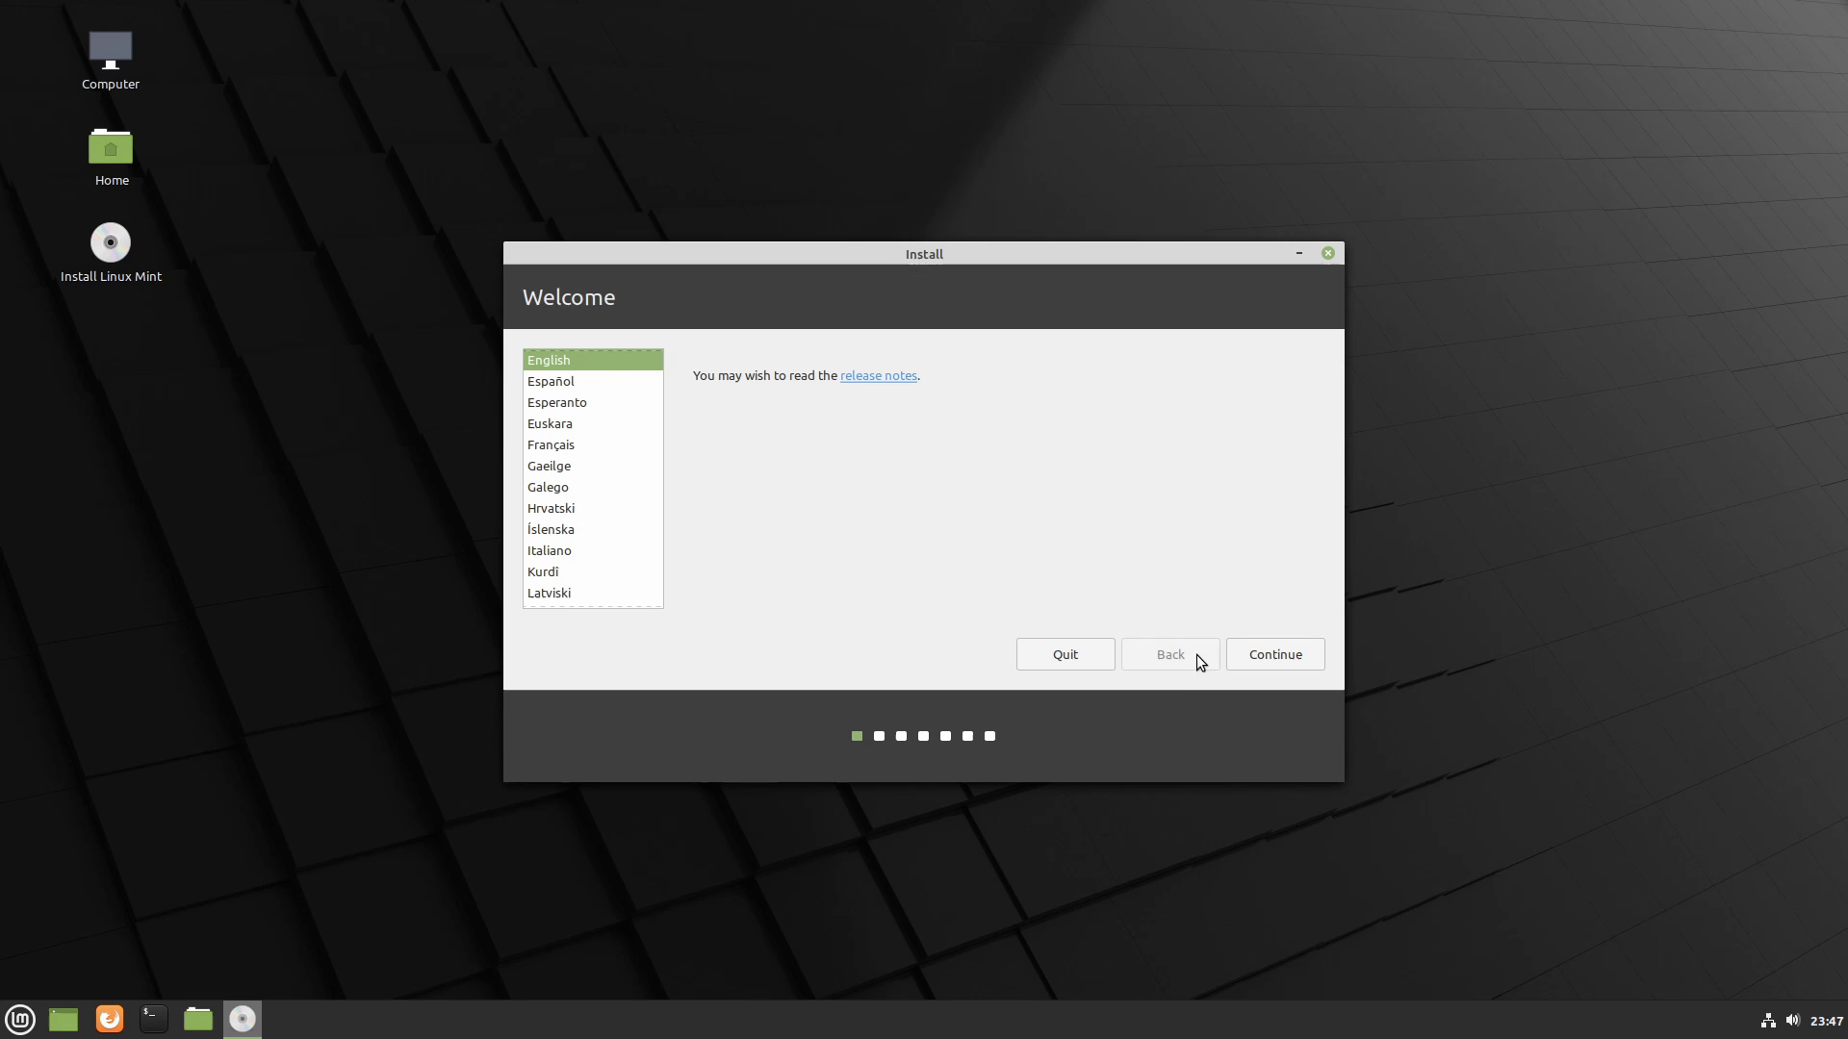
# - Keep English, test the English (US) keyboard layout with 'qwerty', and accept it
pyautogui.click(1278, 654)
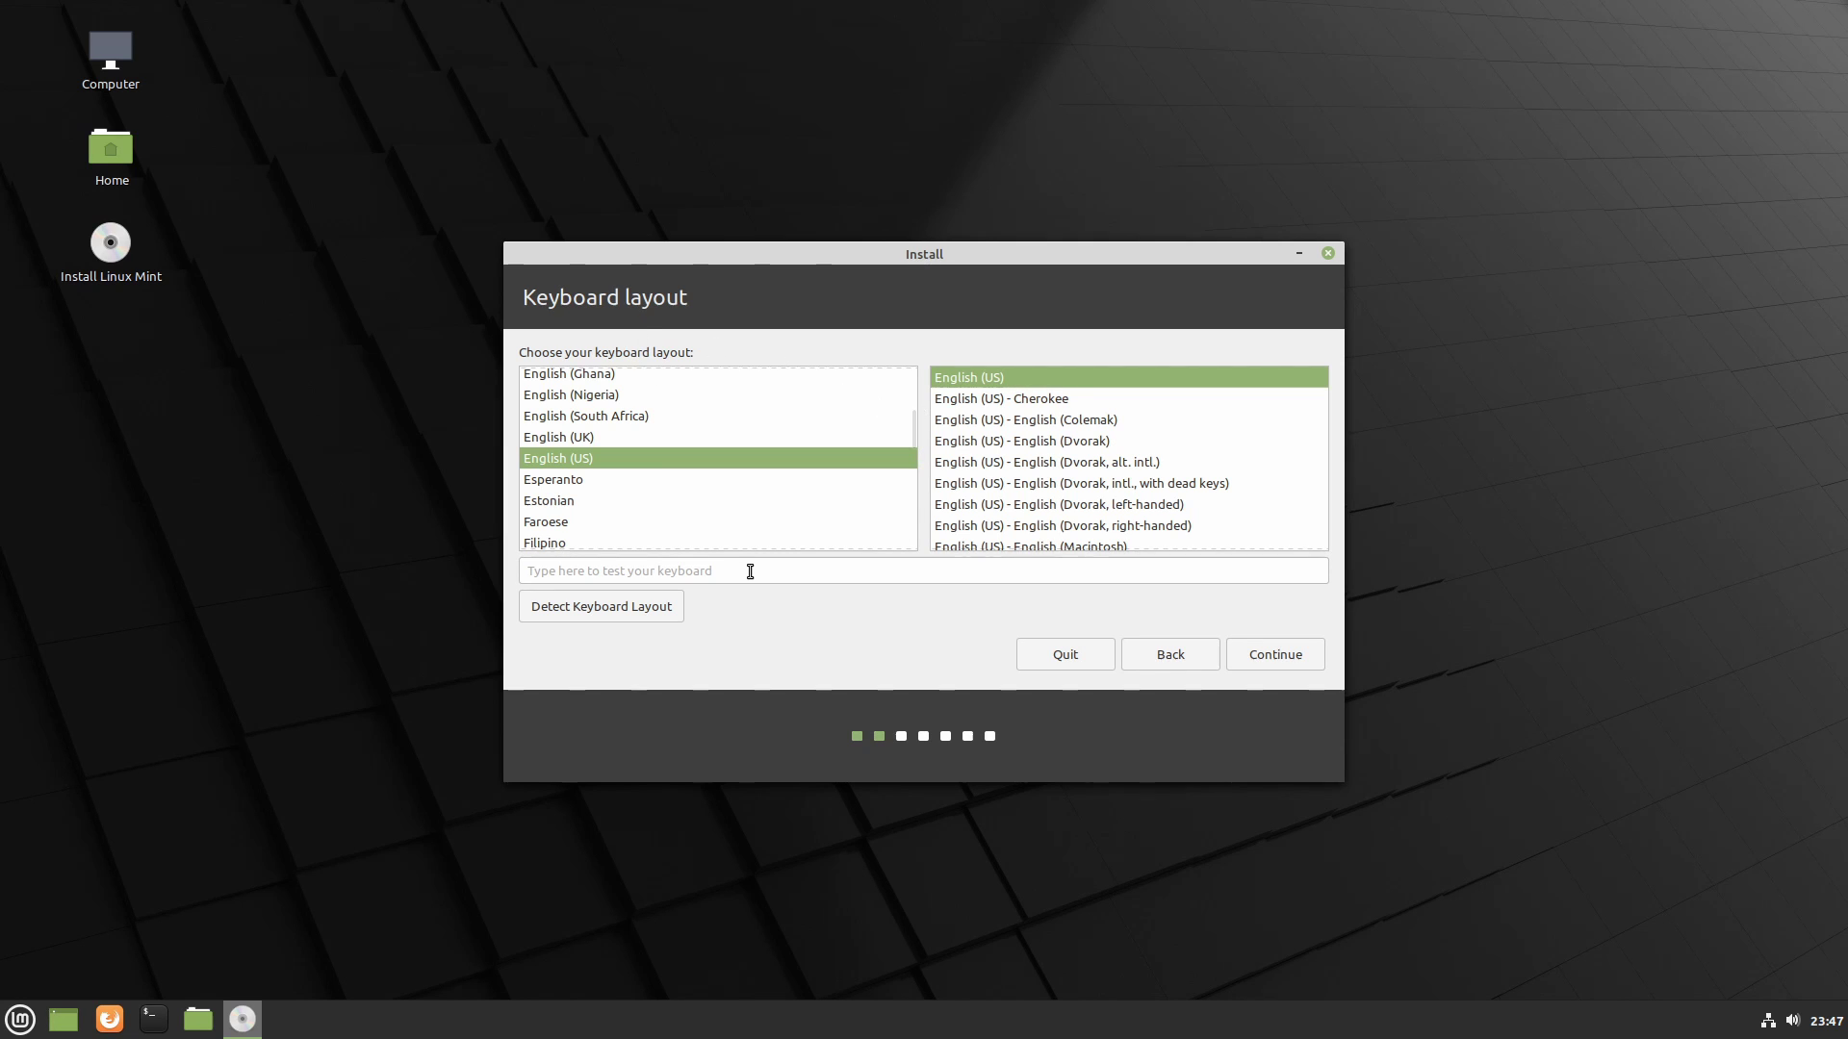
pyautogui.click(612, 575)
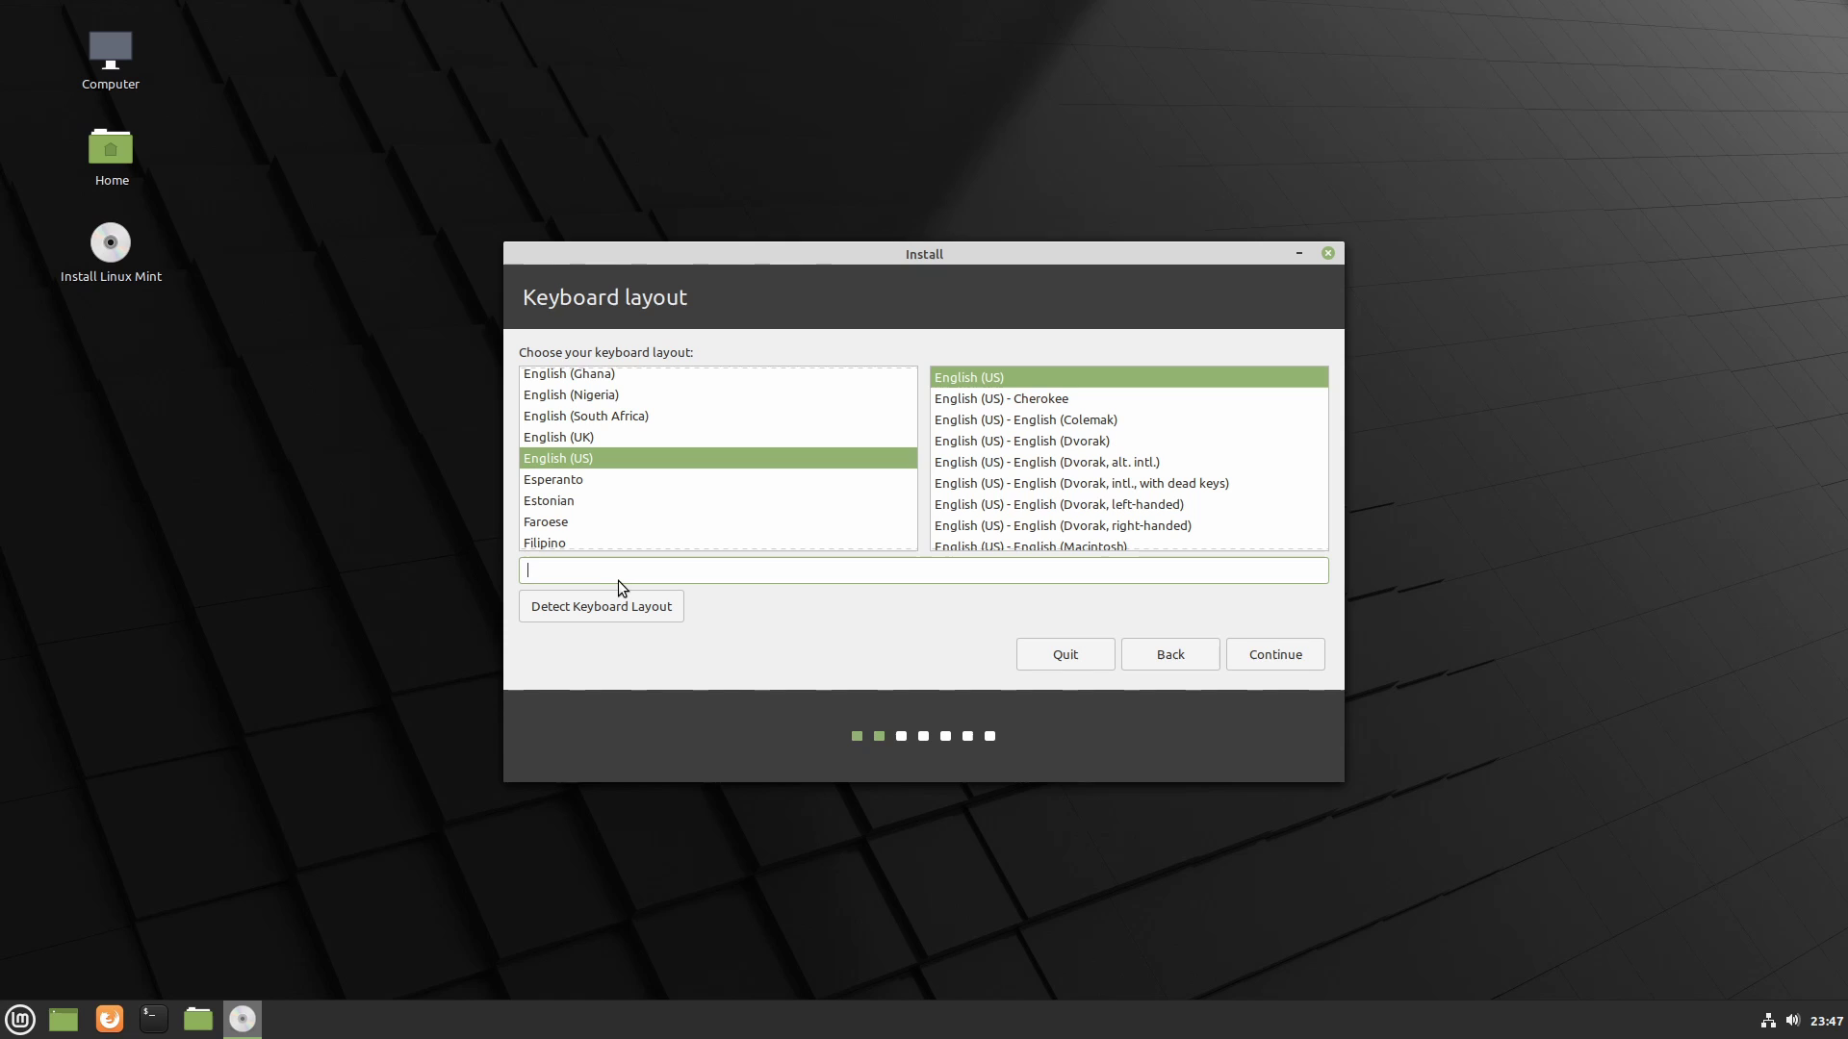
pyautogui.write('qwerty')
pyautogui.press('BackSpace')
pyautogui.press('BackSpace')
pyautogui.press('BackSpace')
pyautogui.press('BackSpace')
pyautogui.press('BackSpace')
pyautogui.press('BackSpace')
pyautogui.click(1261, 652)
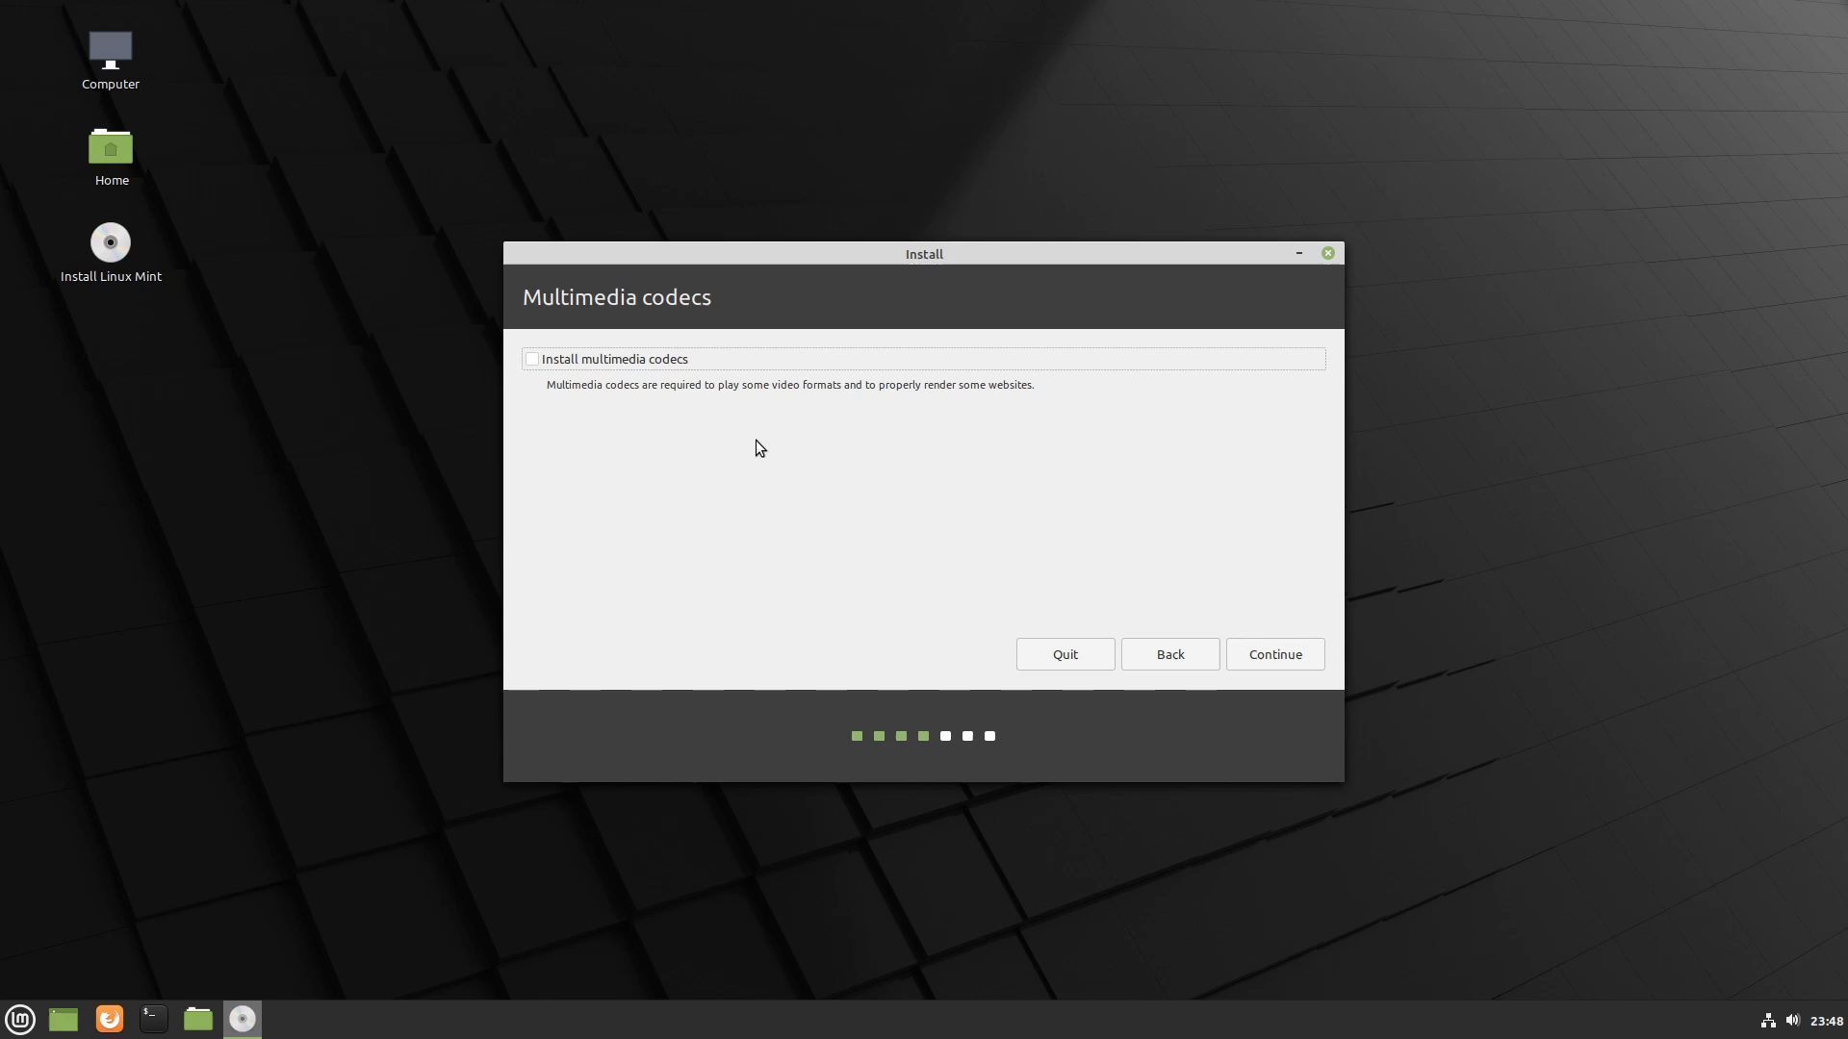
# - Tick 'Install multimedia codecs' and move on to Installation type
pyautogui.click(534, 362)
pyautogui.click(1276, 654)
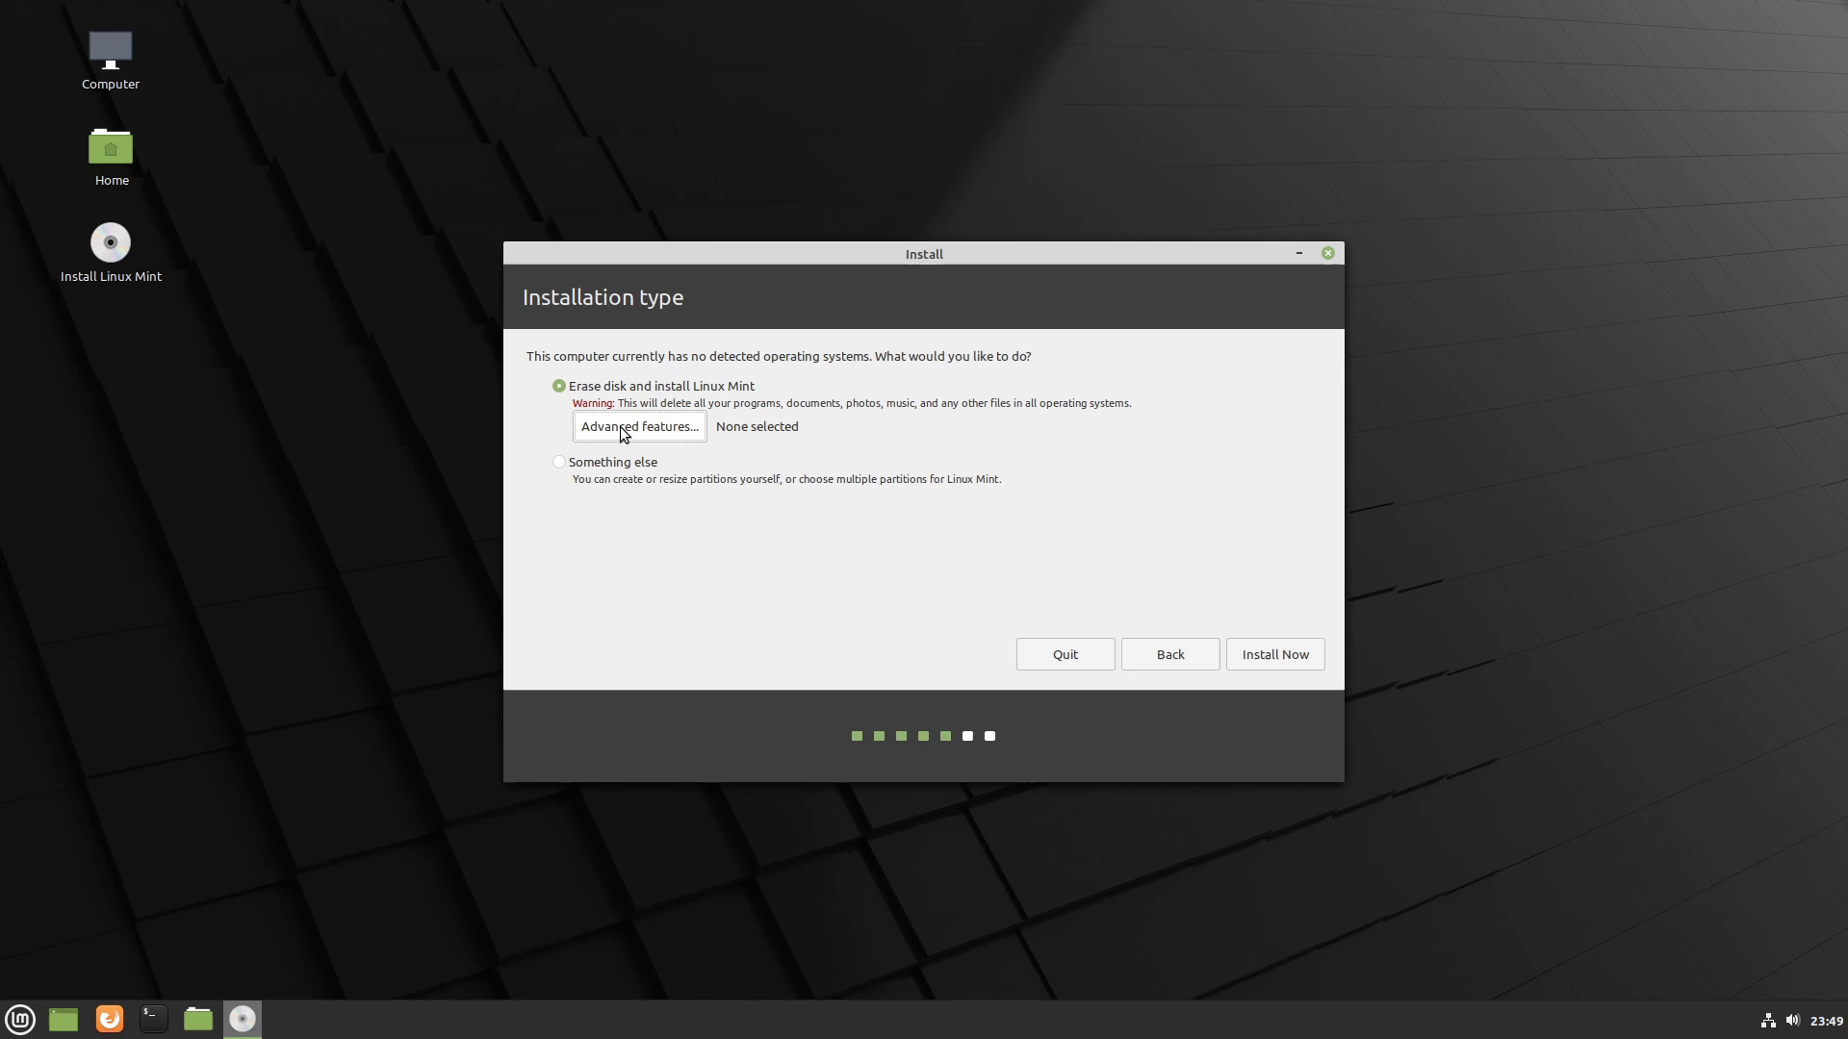
# - Erase the disk with Advanced features set to None, then Install Now and confirm partition changes
pyautogui.click(651, 434)
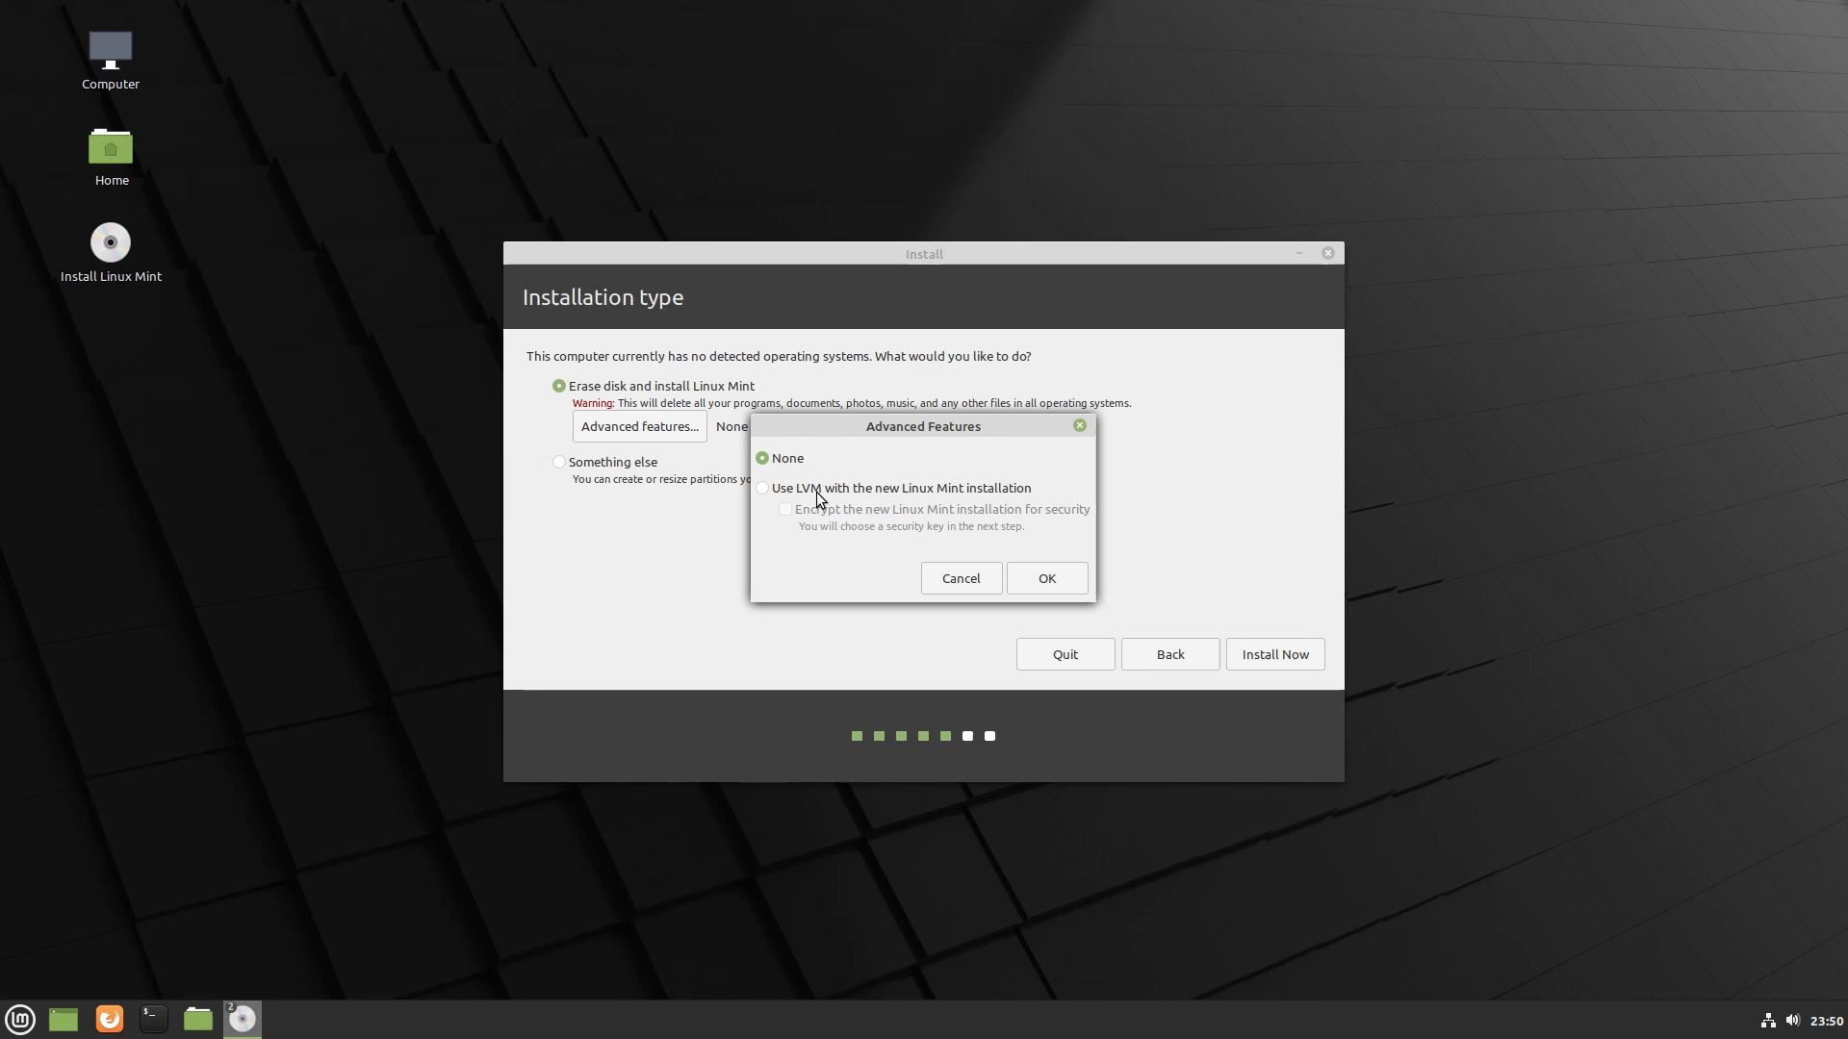
pyautogui.click(816, 493)
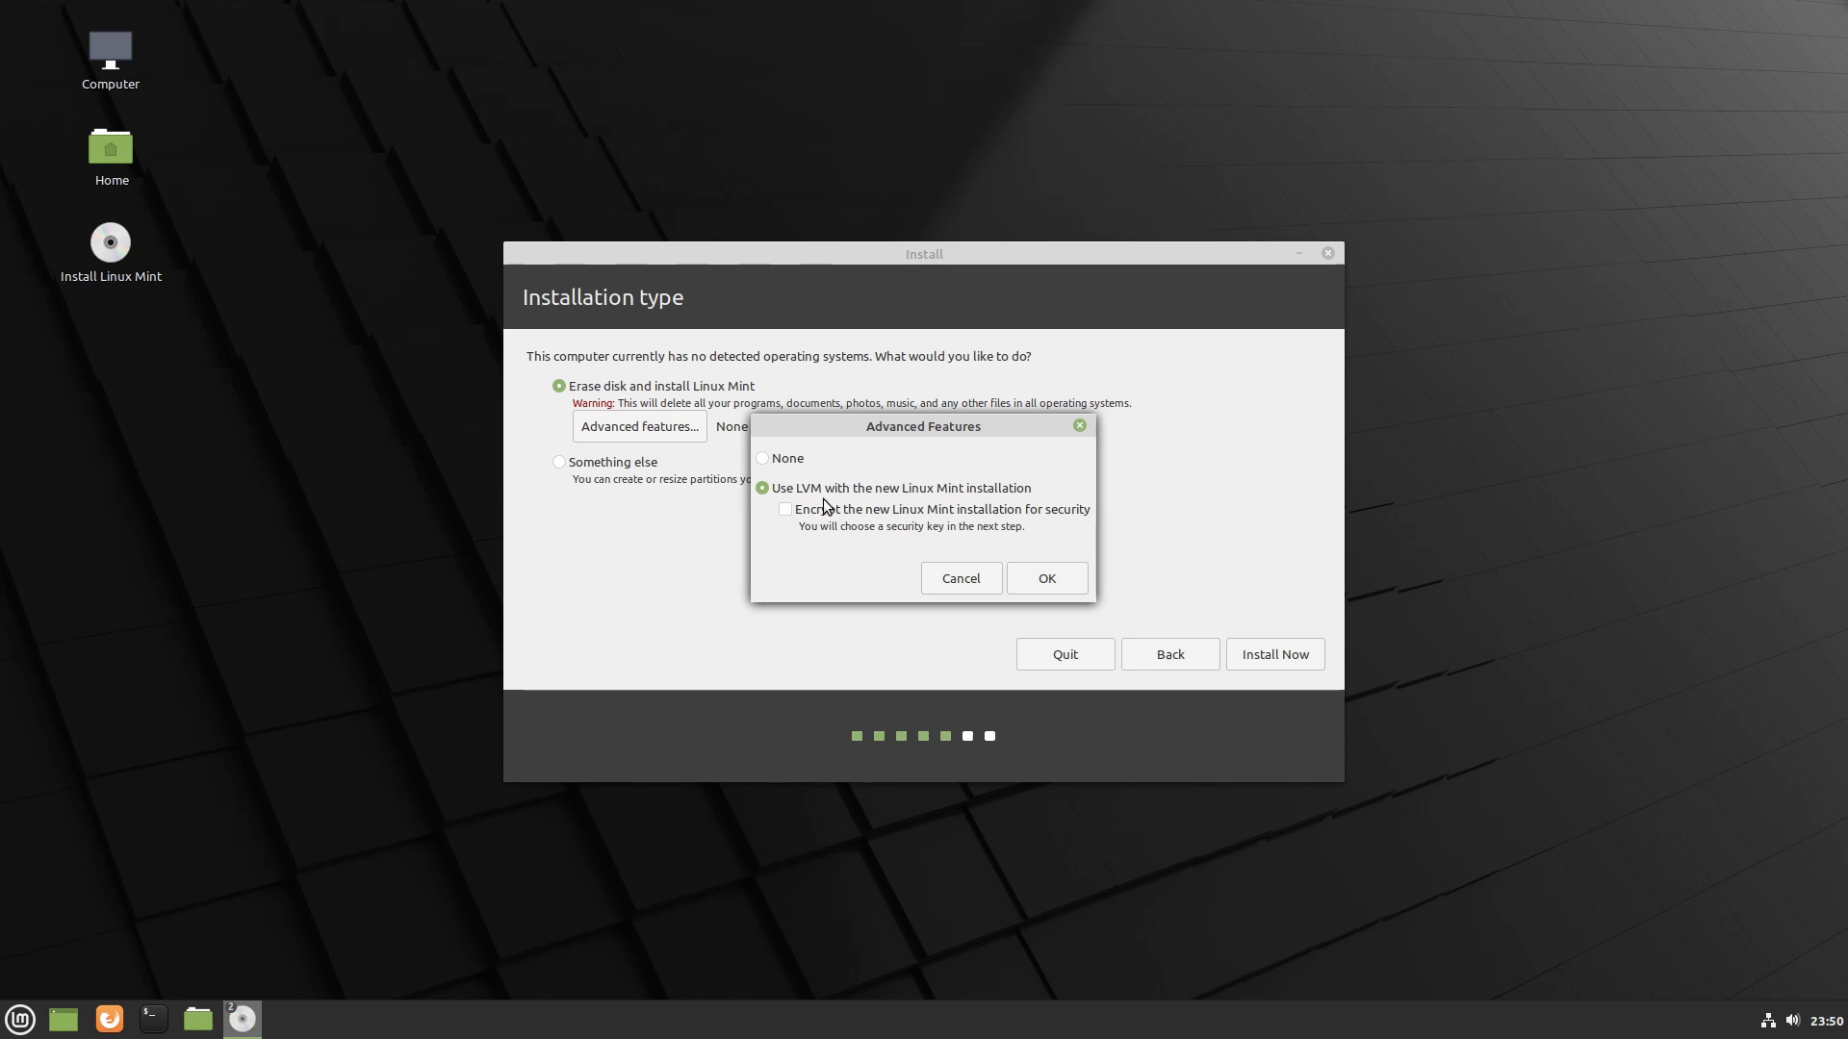
pyautogui.click(786, 460)
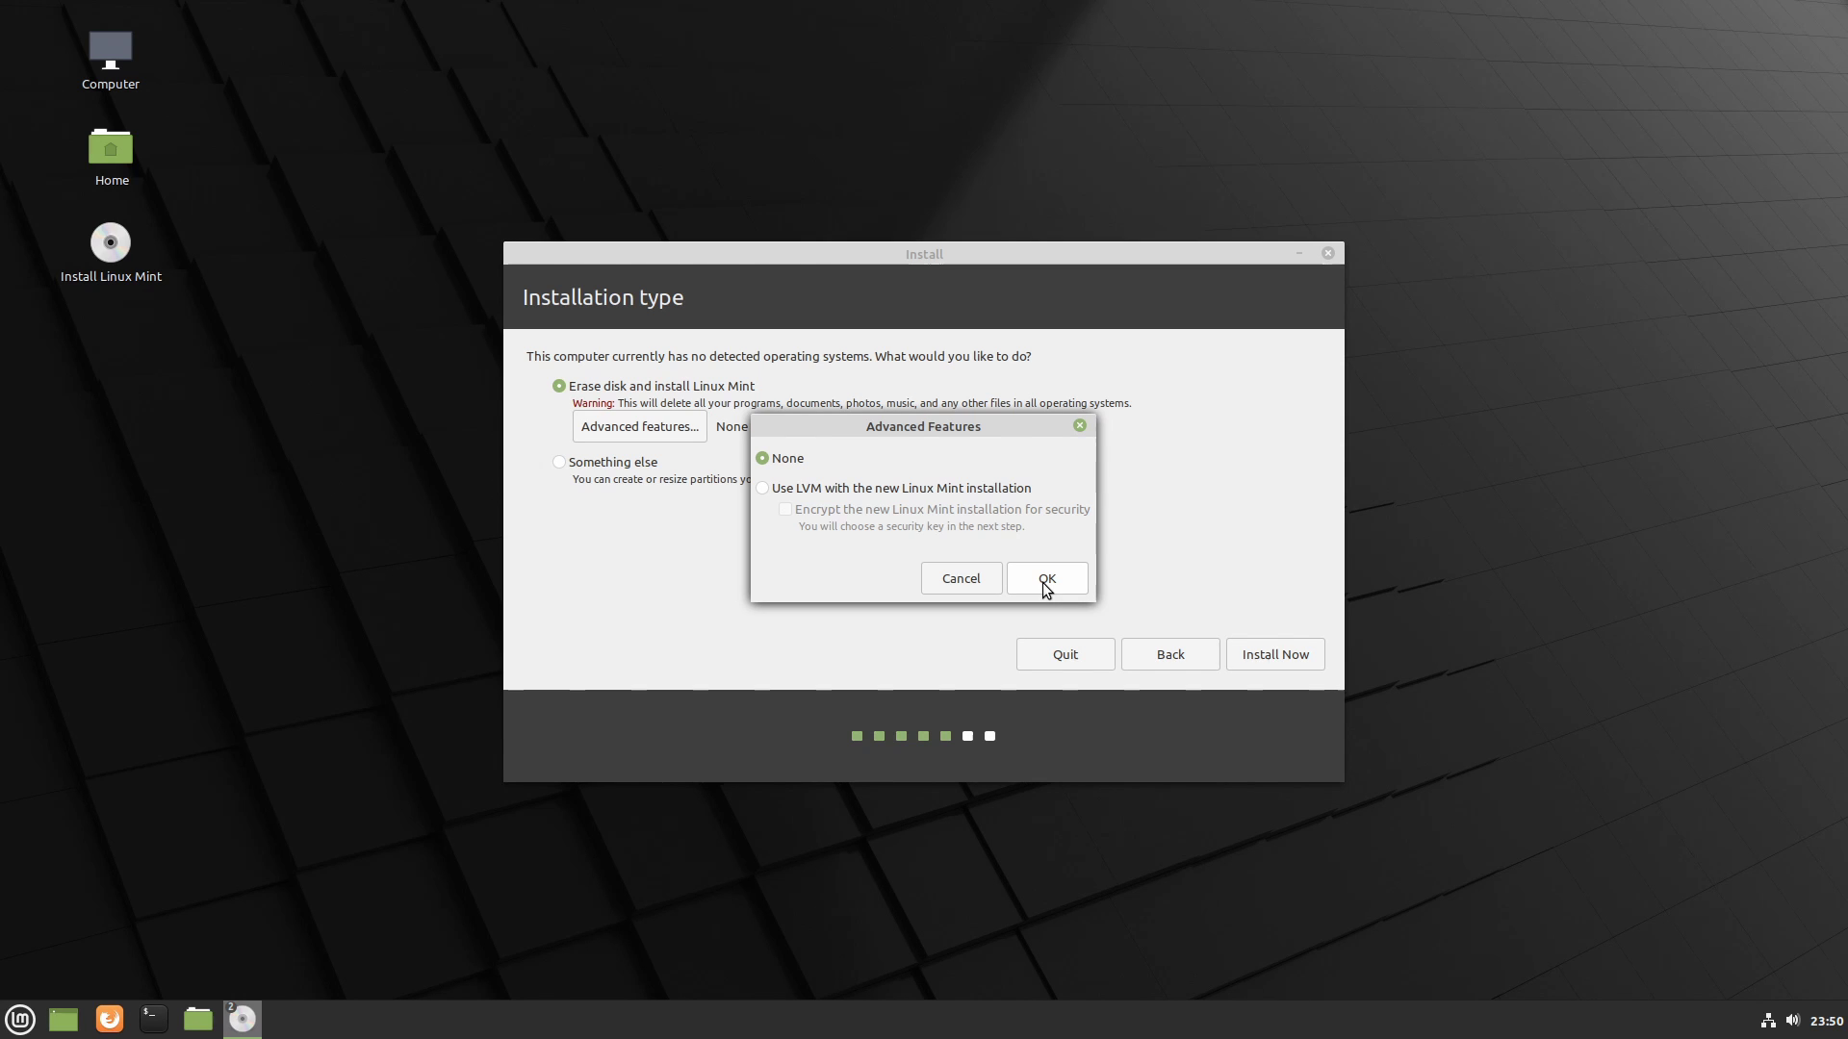
pyautogui.click(1044, 581)
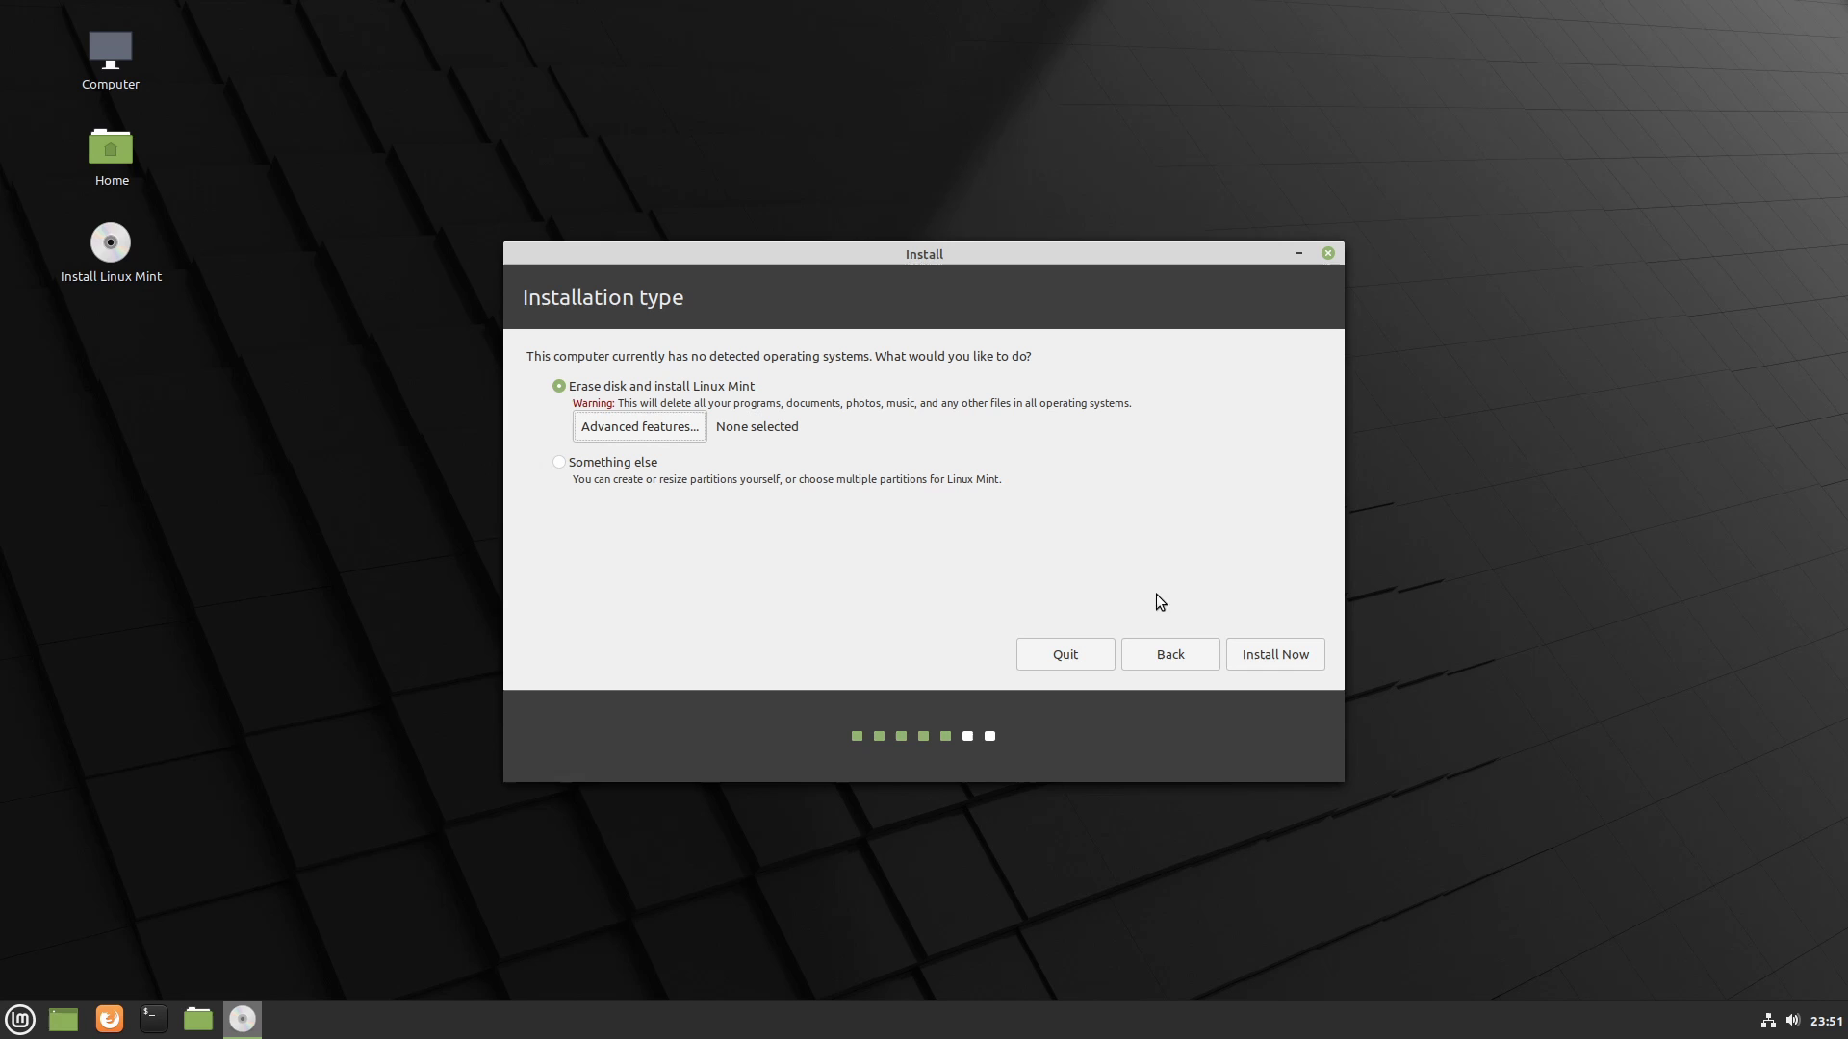
pyautogui.click(1249, 657)
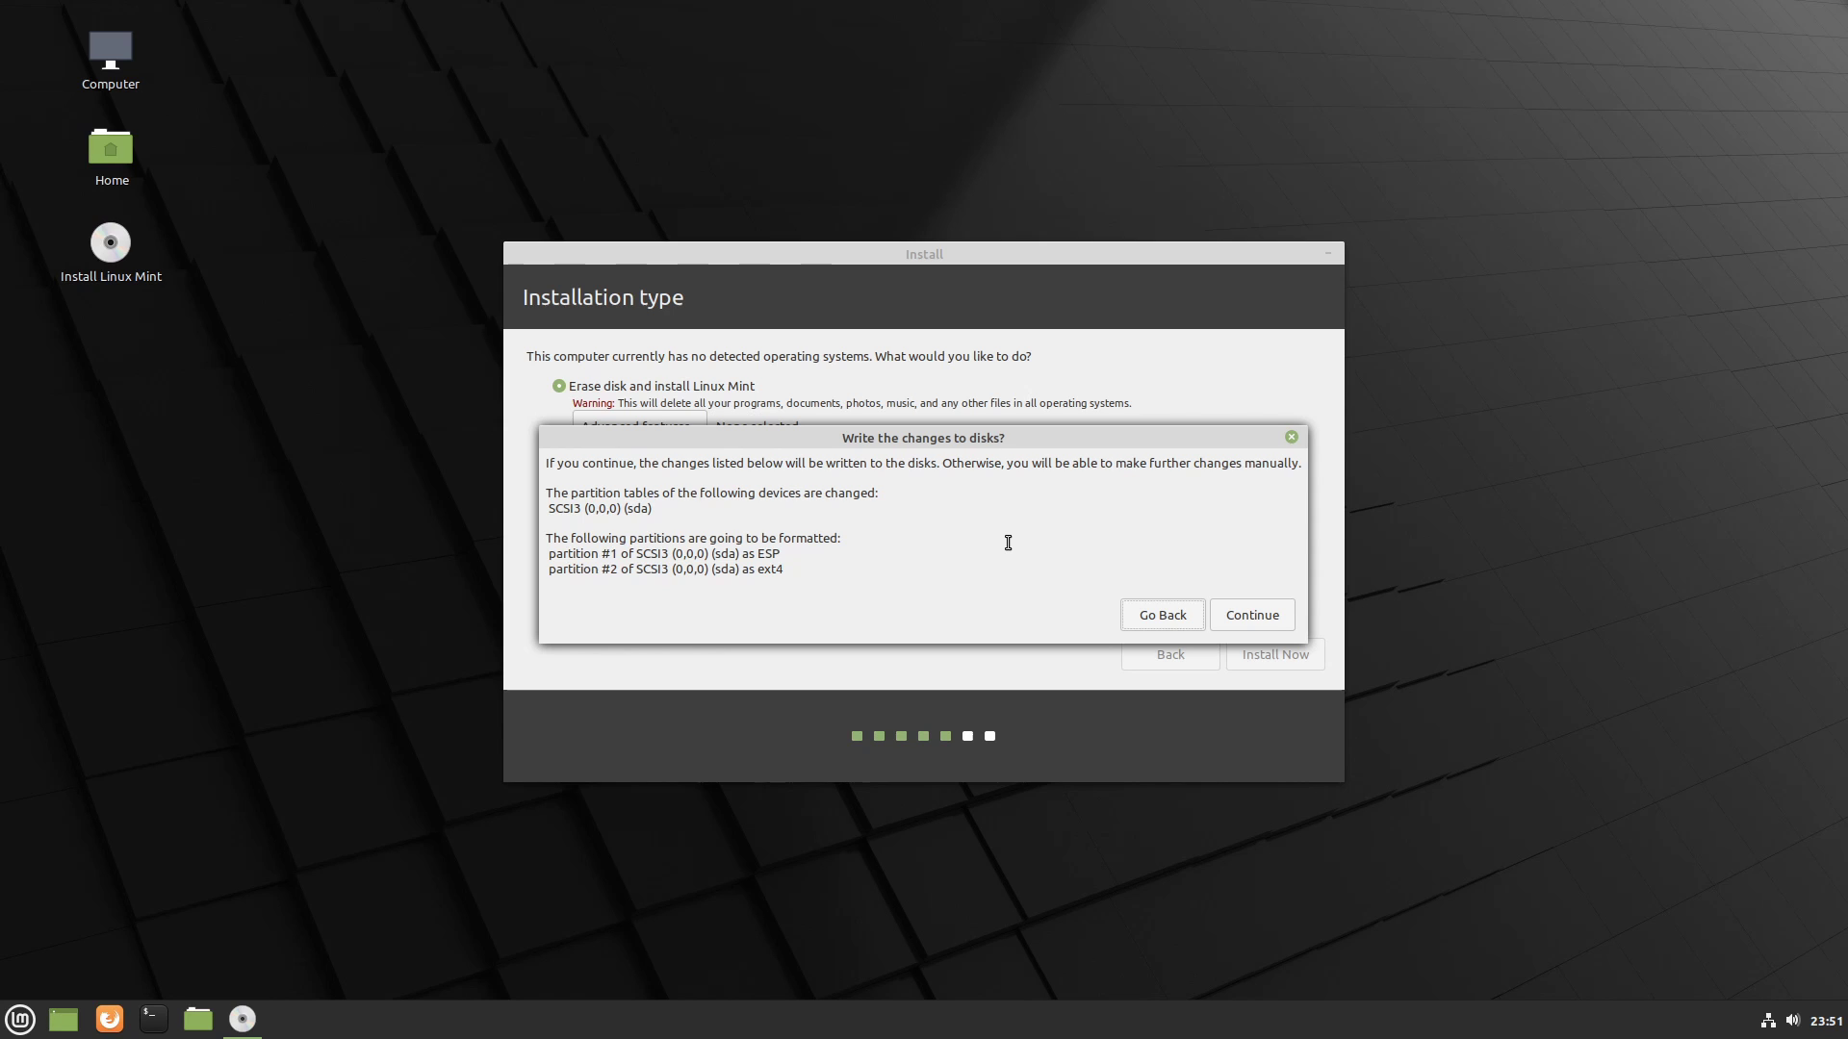
pyautogui.click(1238, 620)
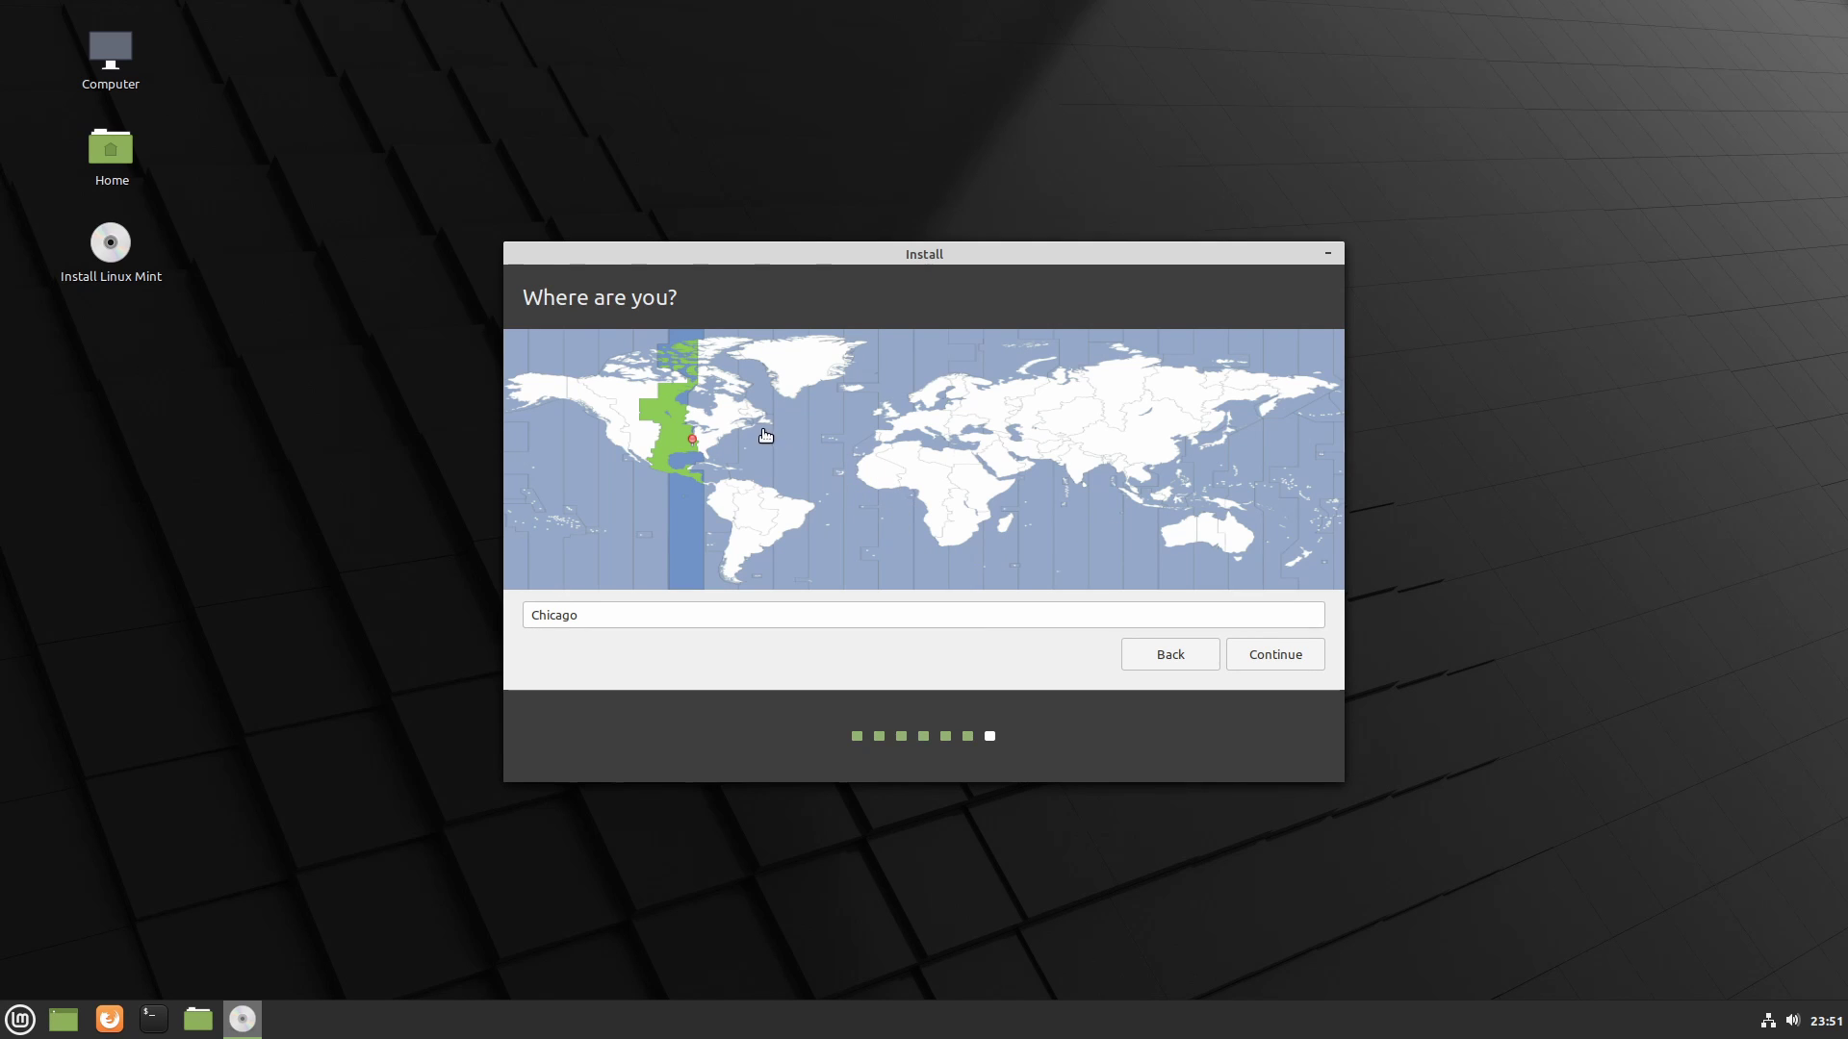
# - Pick Madrid as time zone, enter the user's name, computer name and password, then install
pyautogui.click(880, 505)
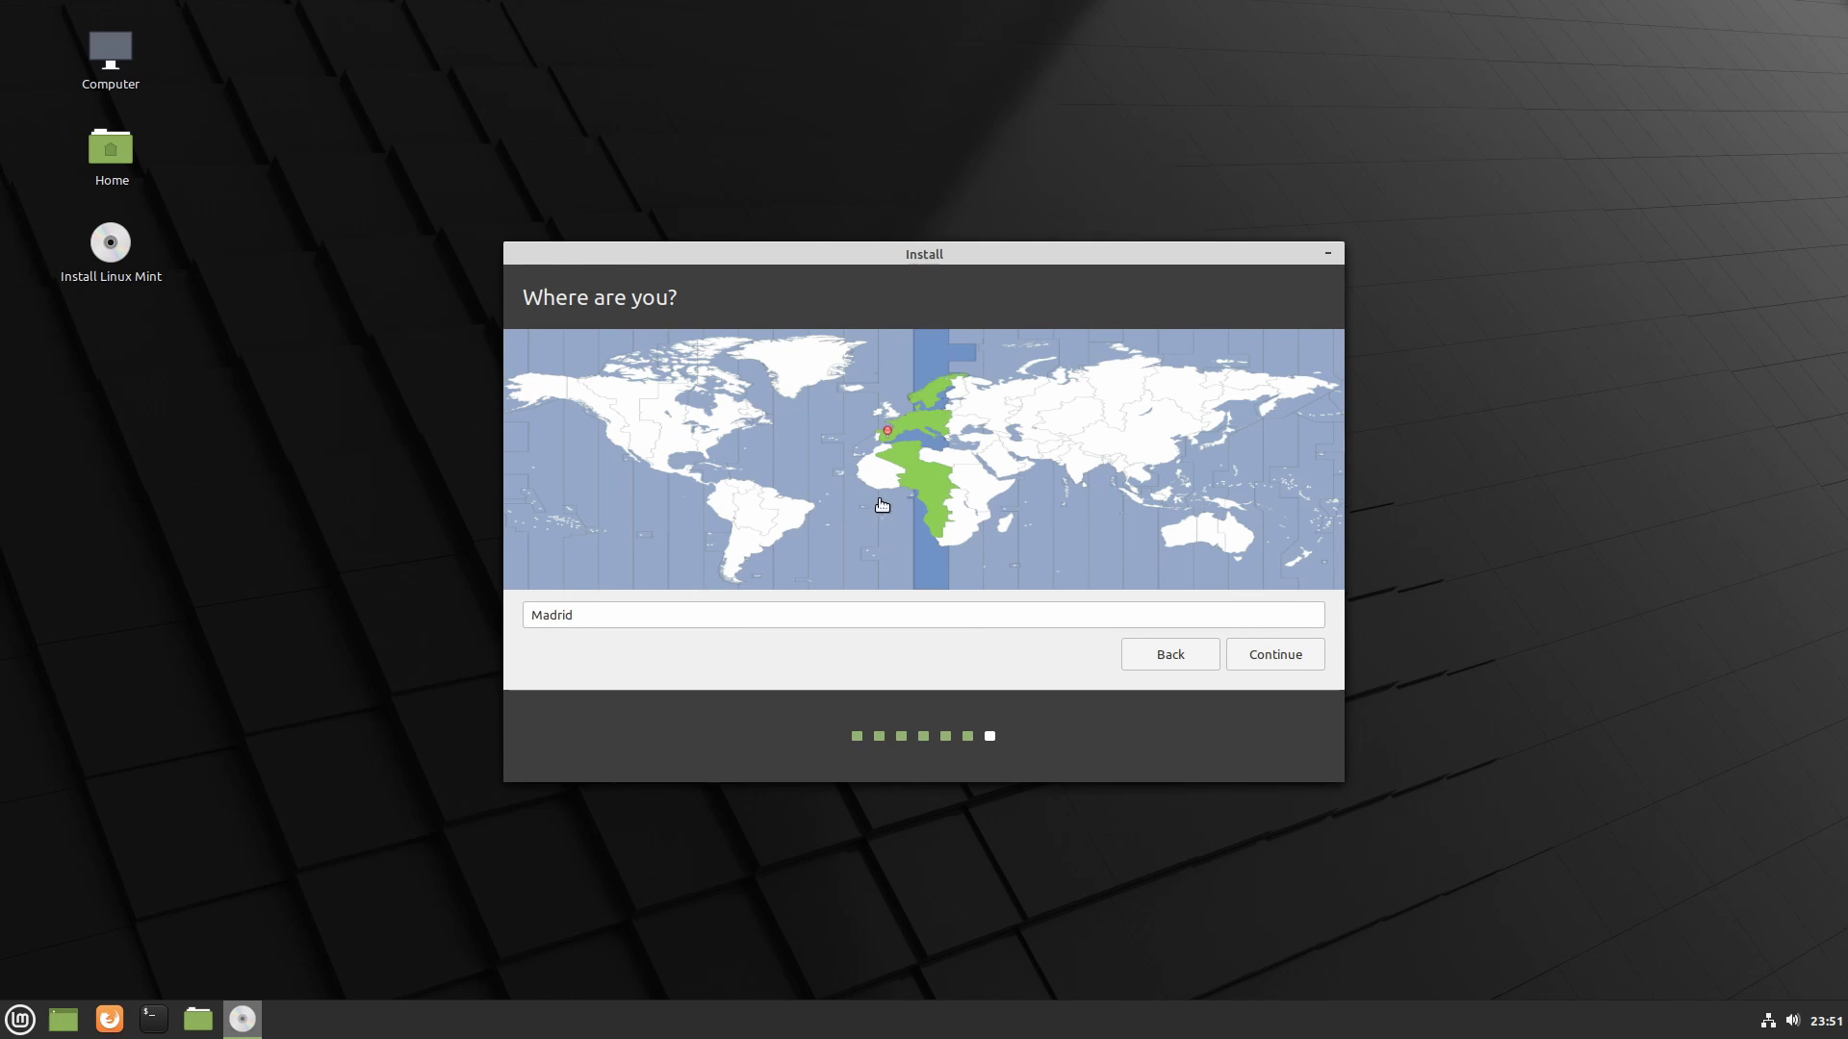
pyautogui.click(1276, 654)
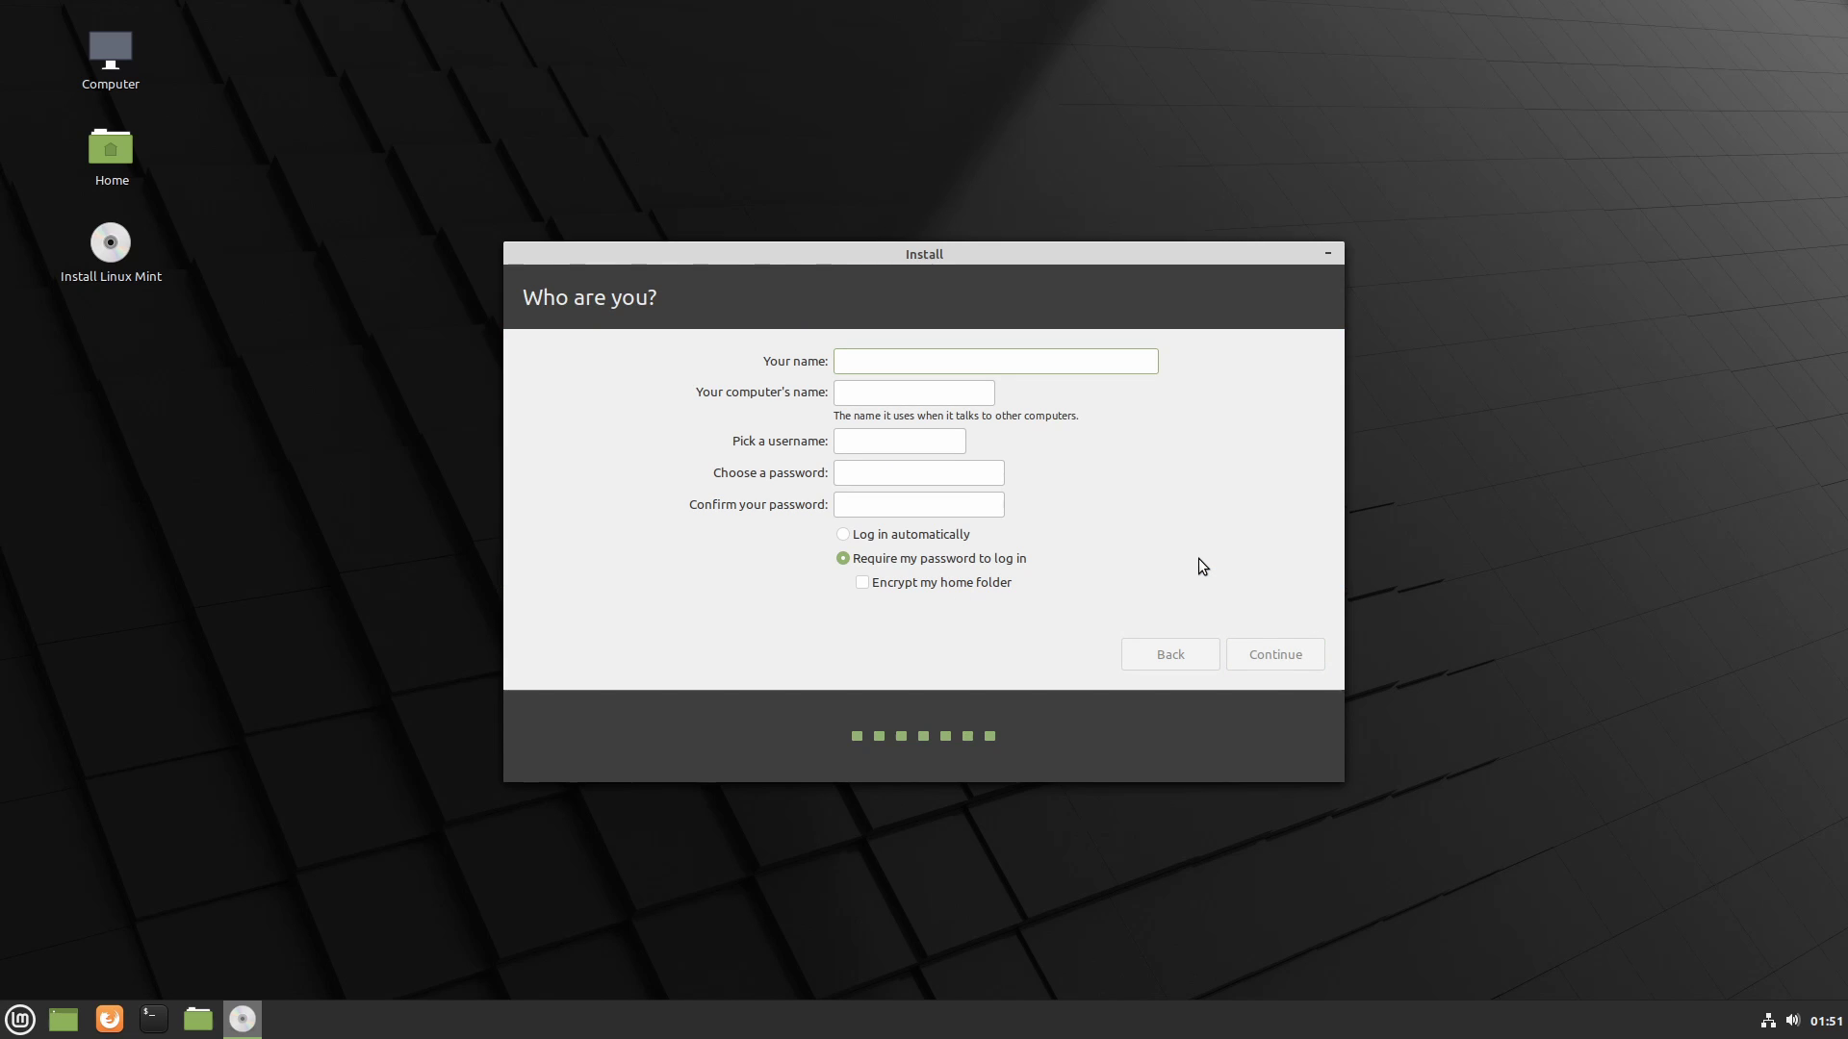
pyautogui.write('savvynik')
pyautogui.press('Tab')
pyautogui.write('savvynik')
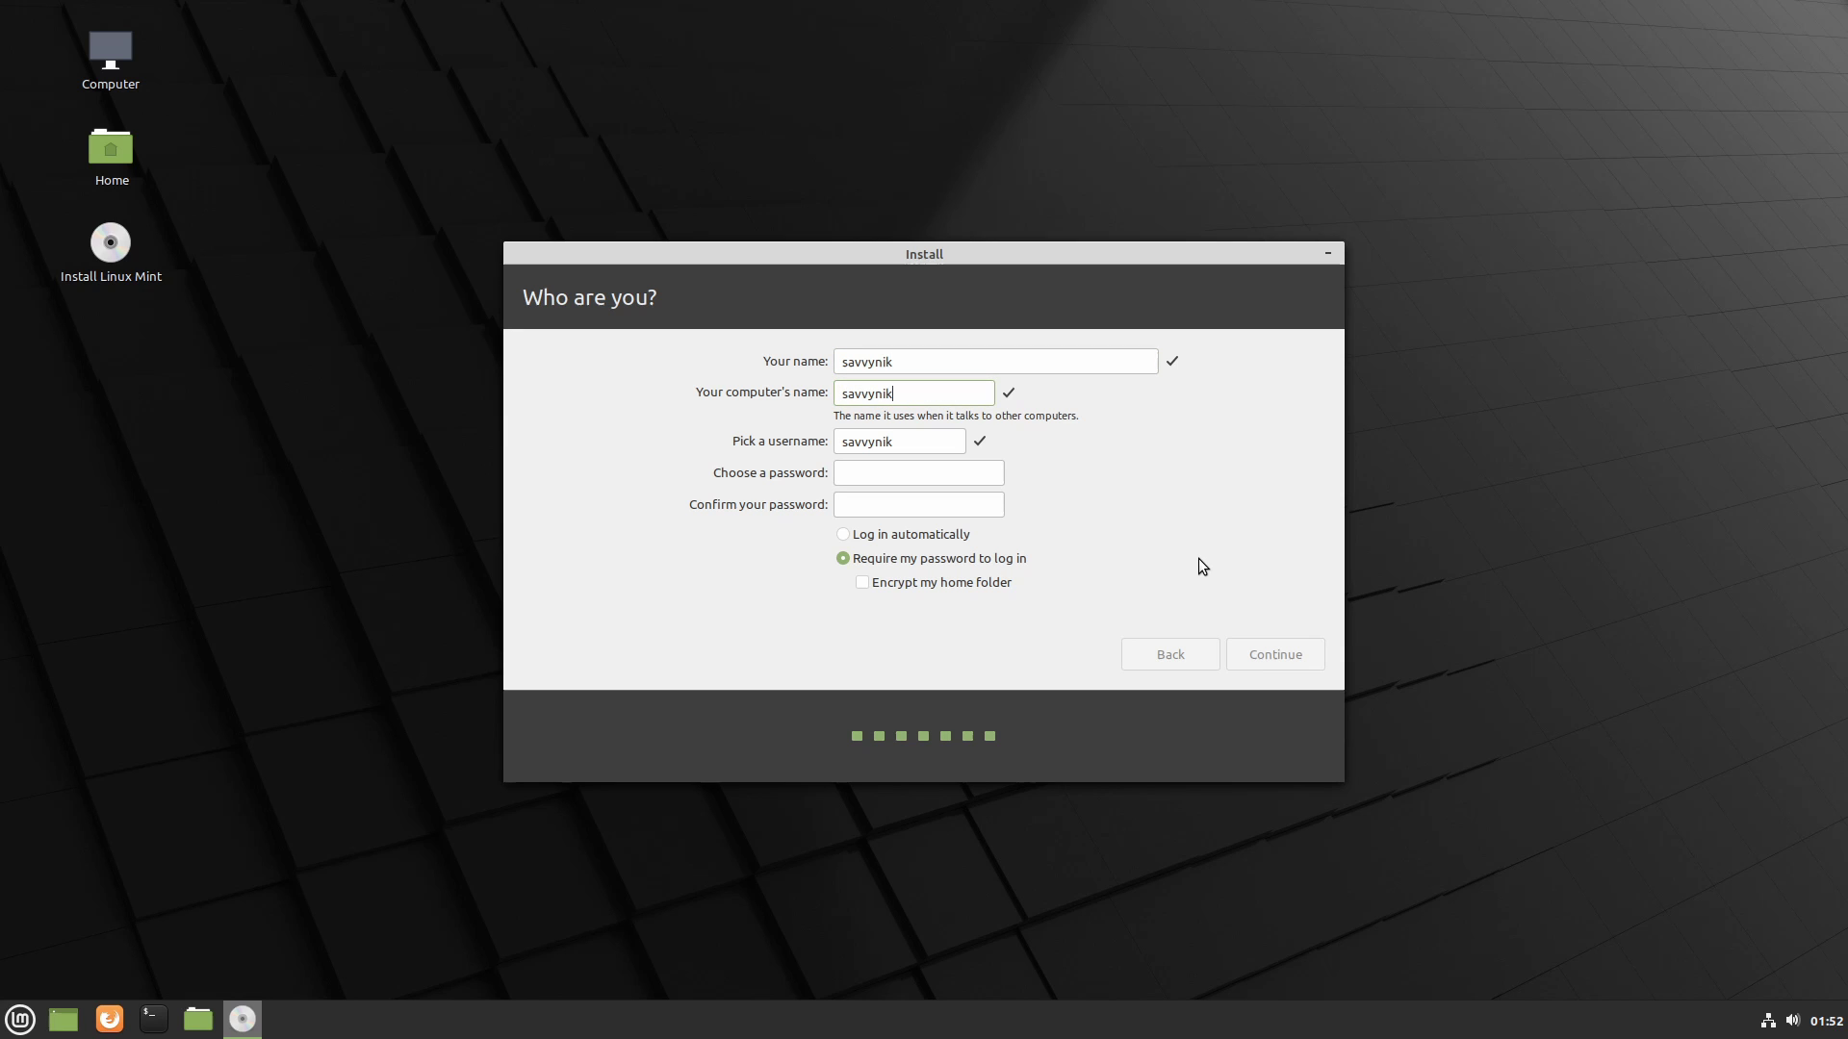
pyautogui.press('Tab')
pyautogui.press('Tab')
pyautogui.write('********')
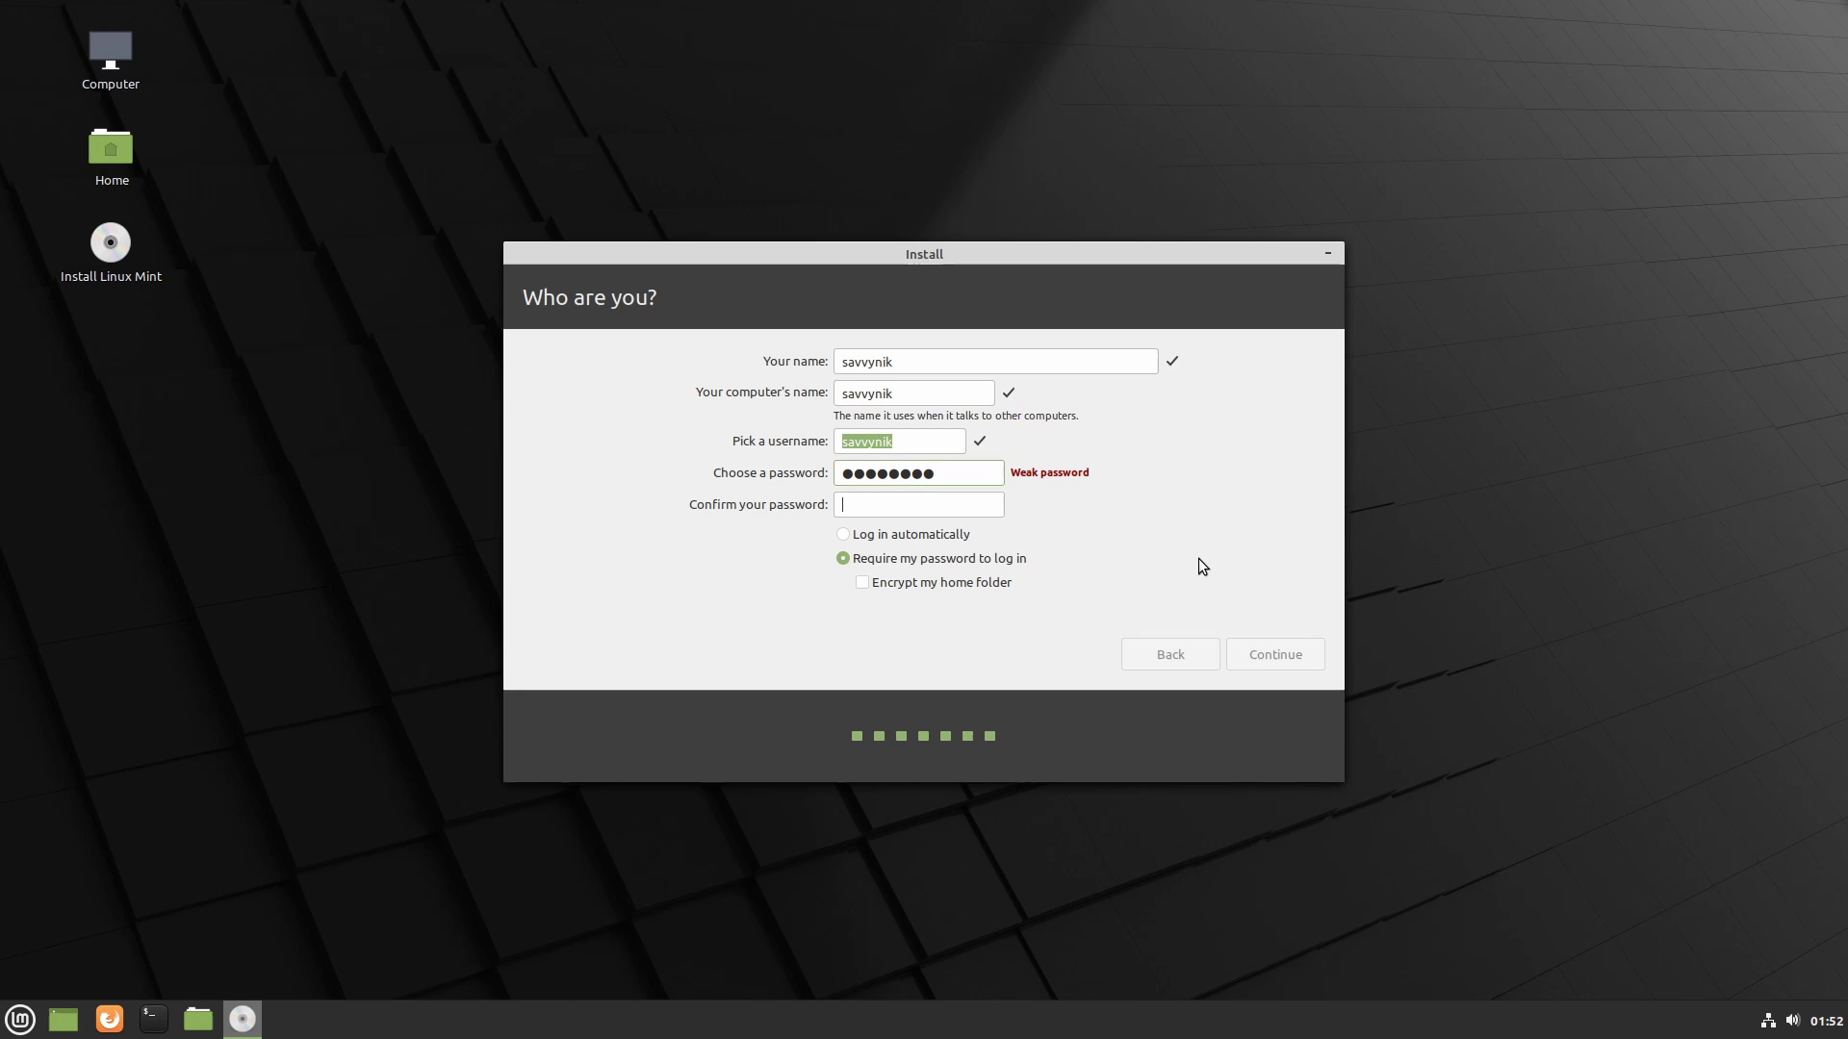
pyautogui.press('Tab')
pyautogui.write('********')
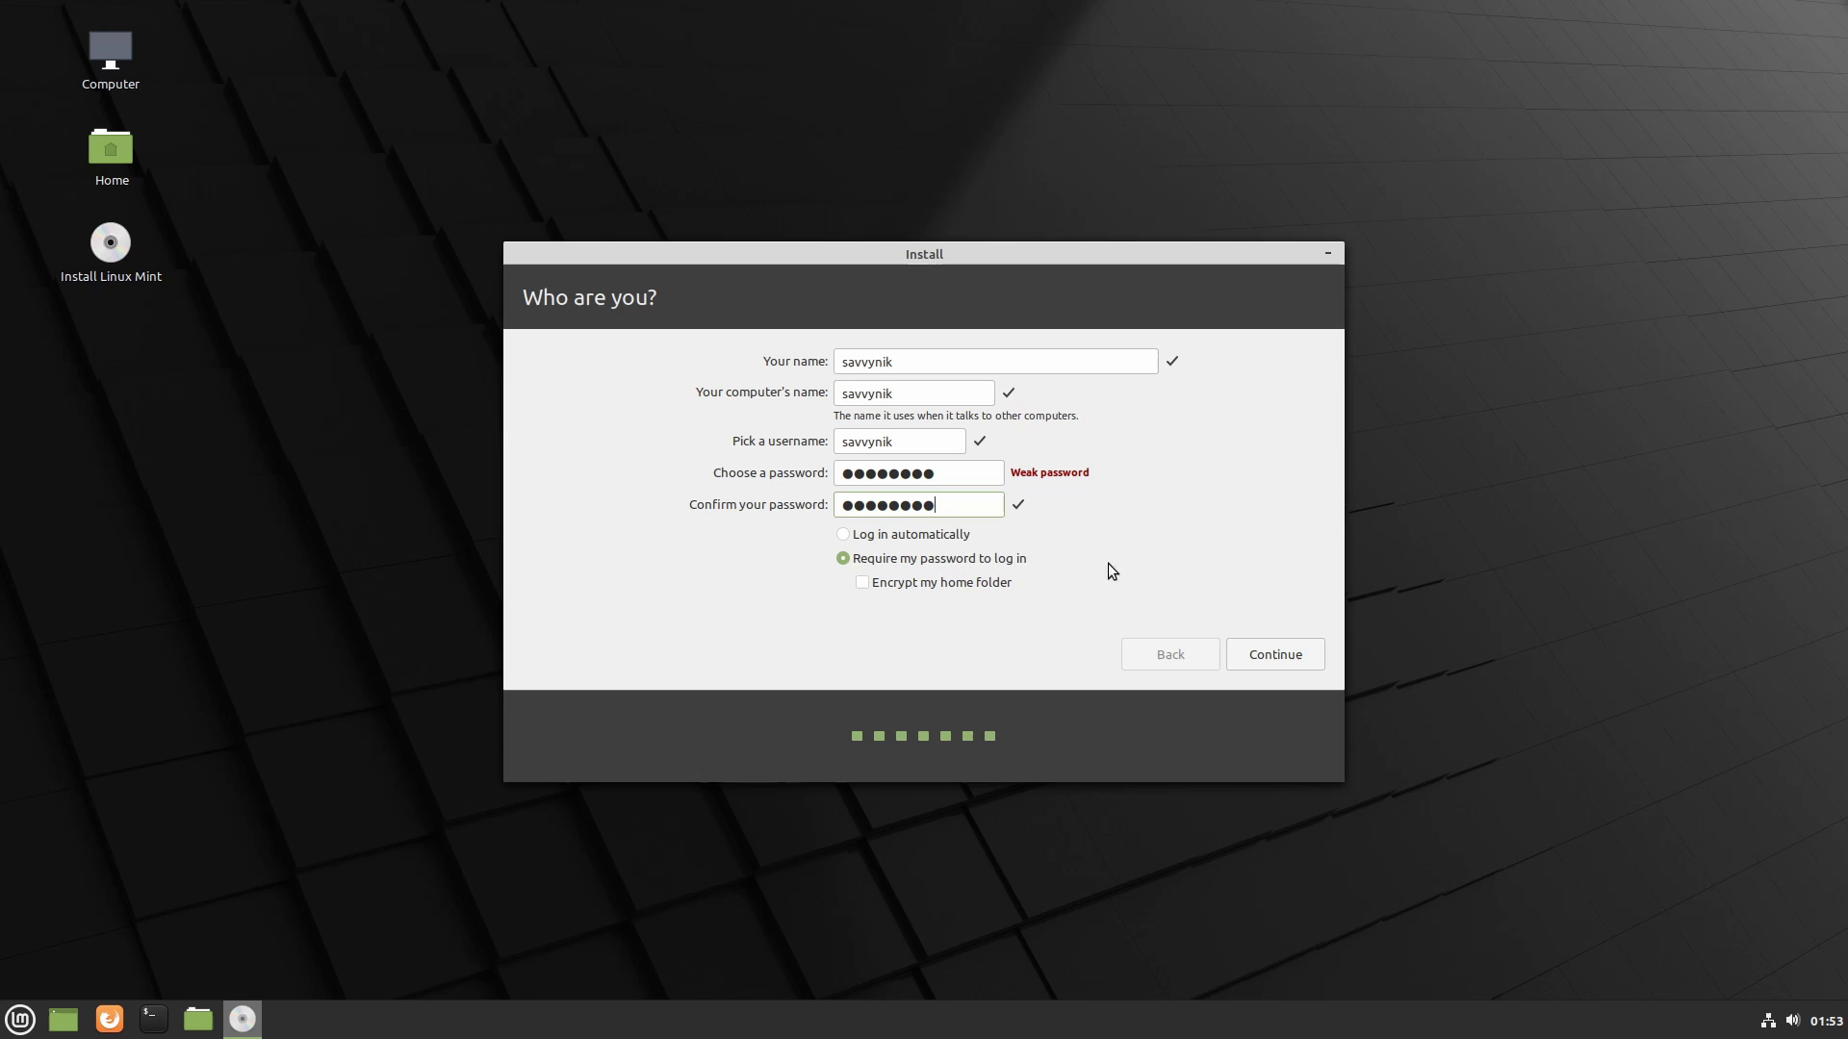
pyautogui.click(1280, 655)
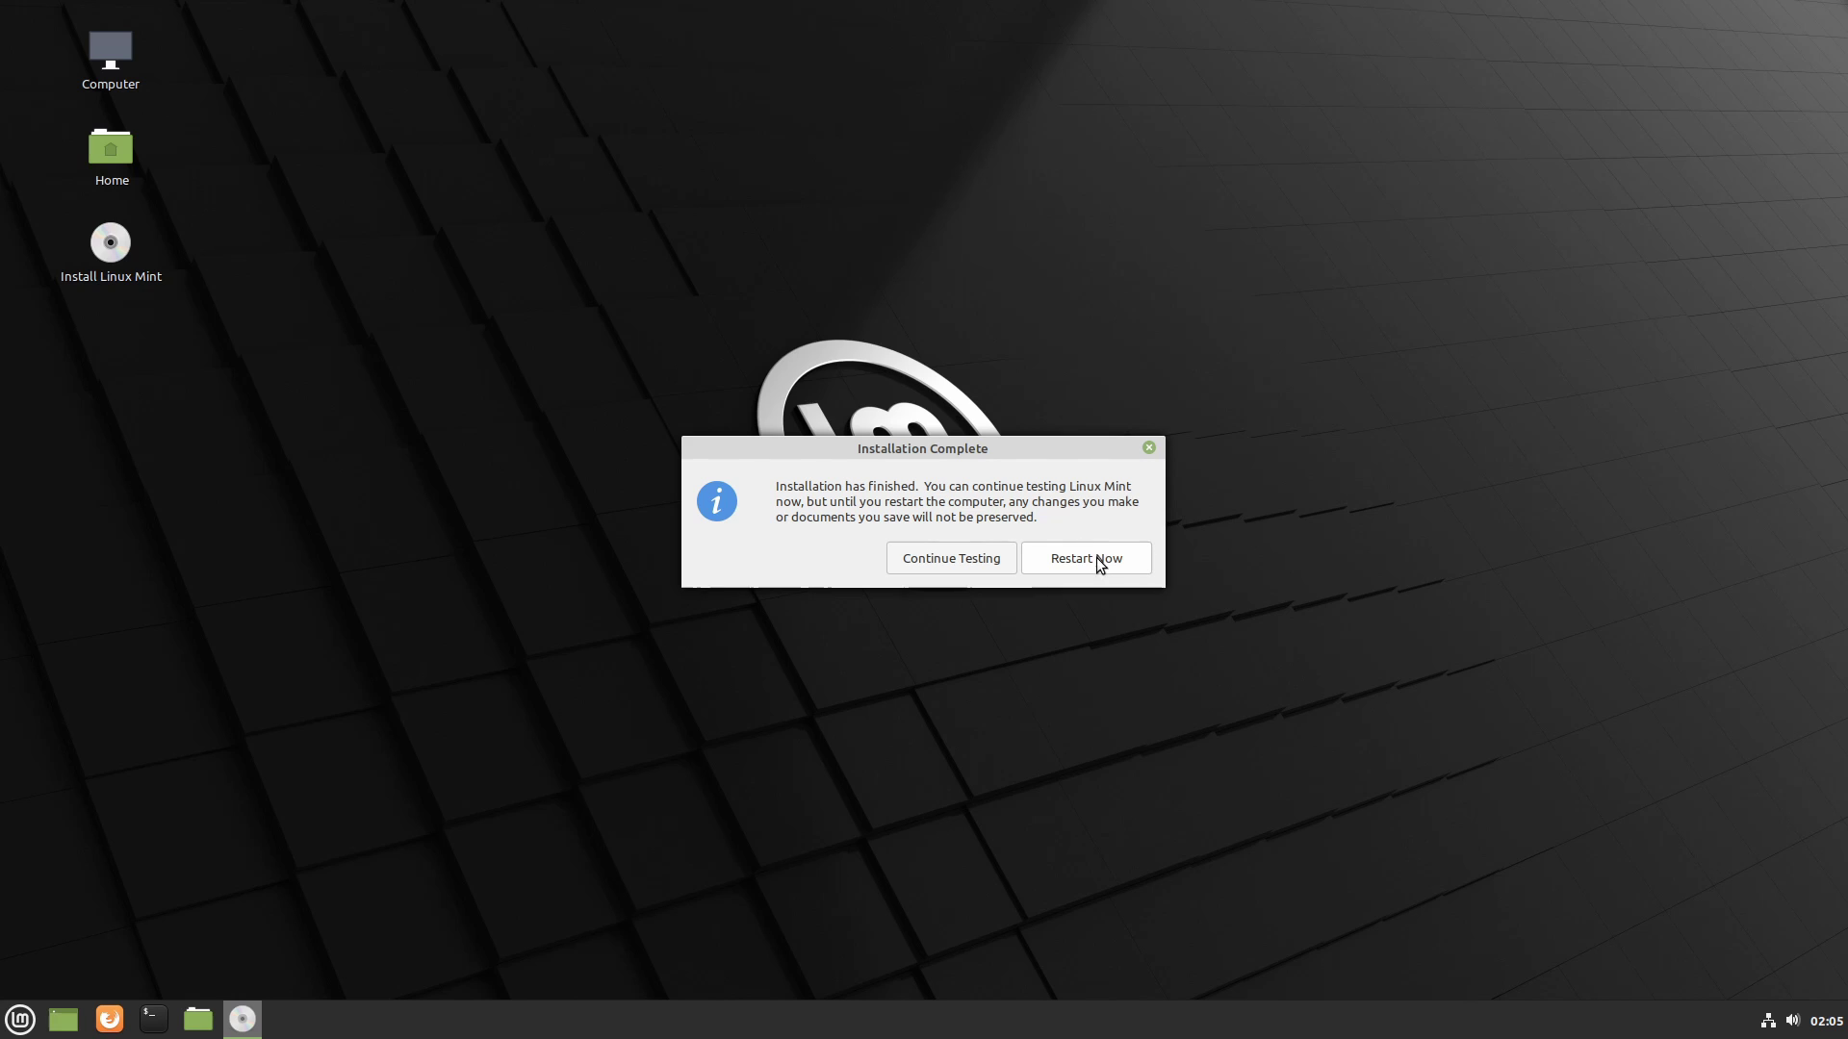
# - Once installation completes, choose Restart Now to boot into the new Linux Mint 20 system
pyautogui.click(1098, 561)
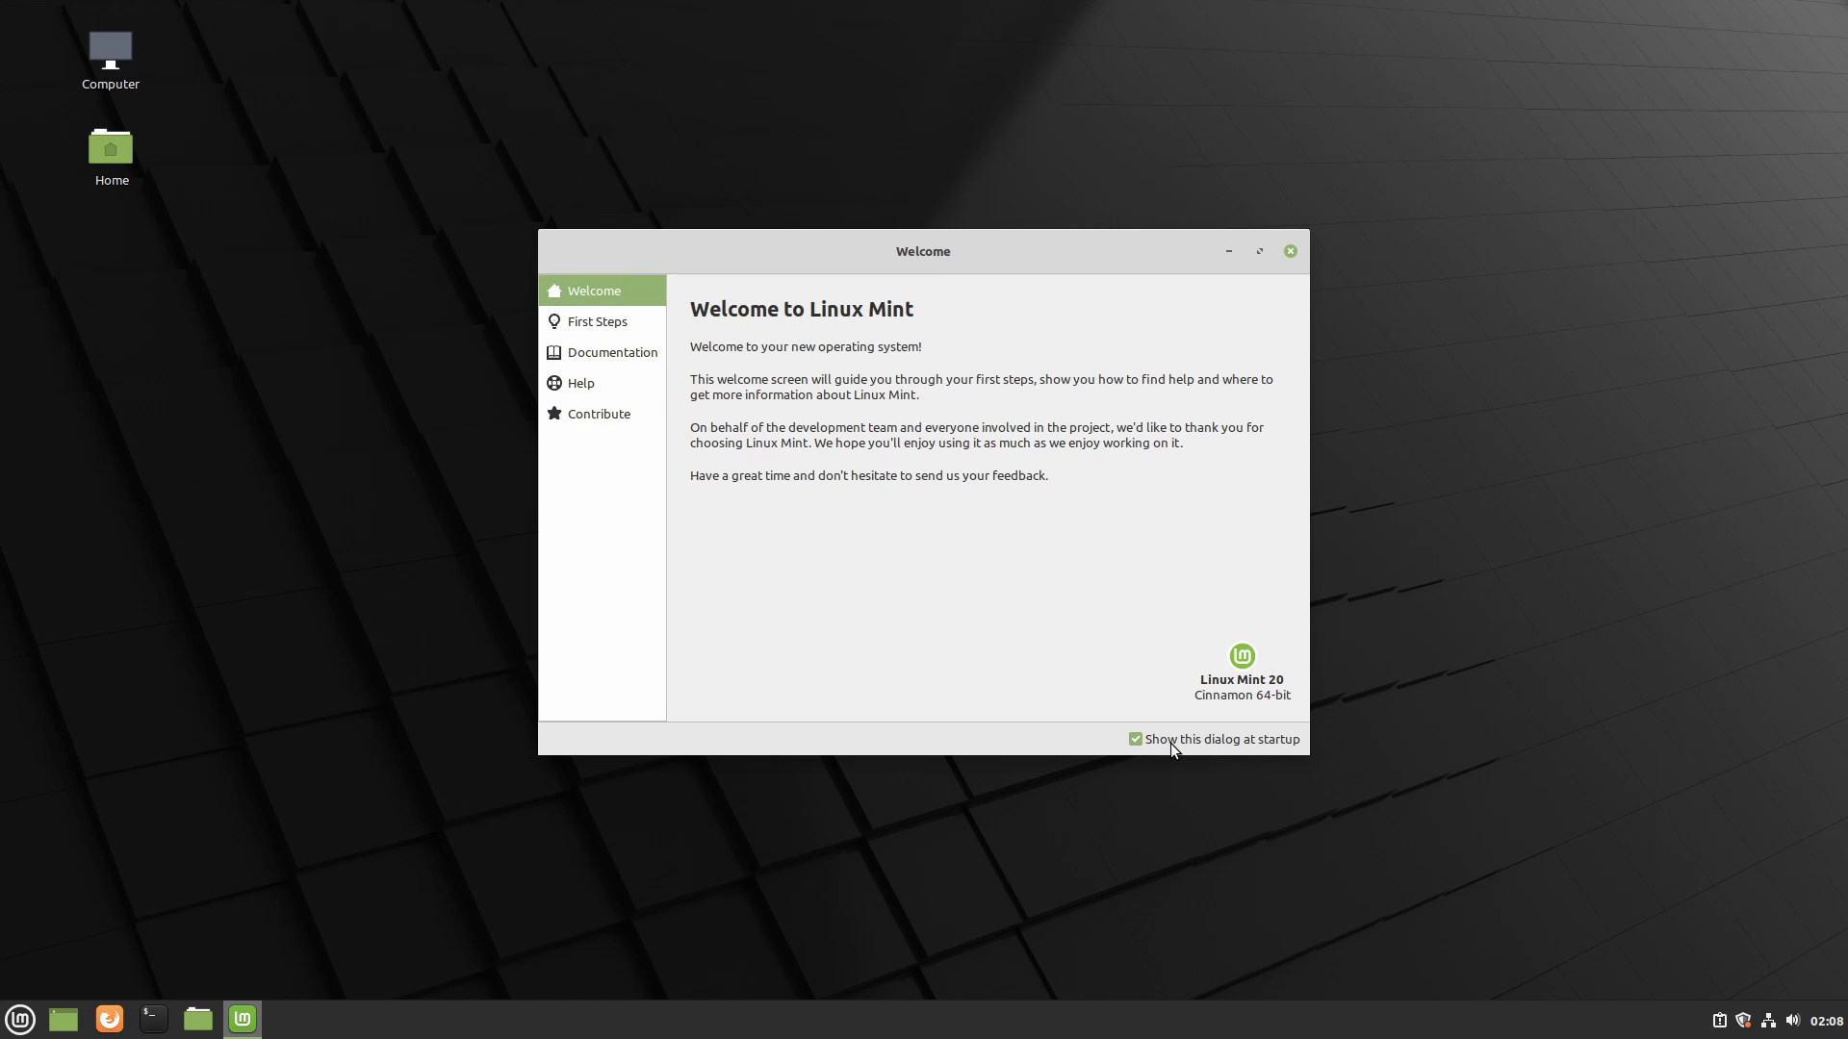
# - Close the Welcome to Linux Mint window to reveal the Cinnamon desktop
pyautogui.click(1291, 252)
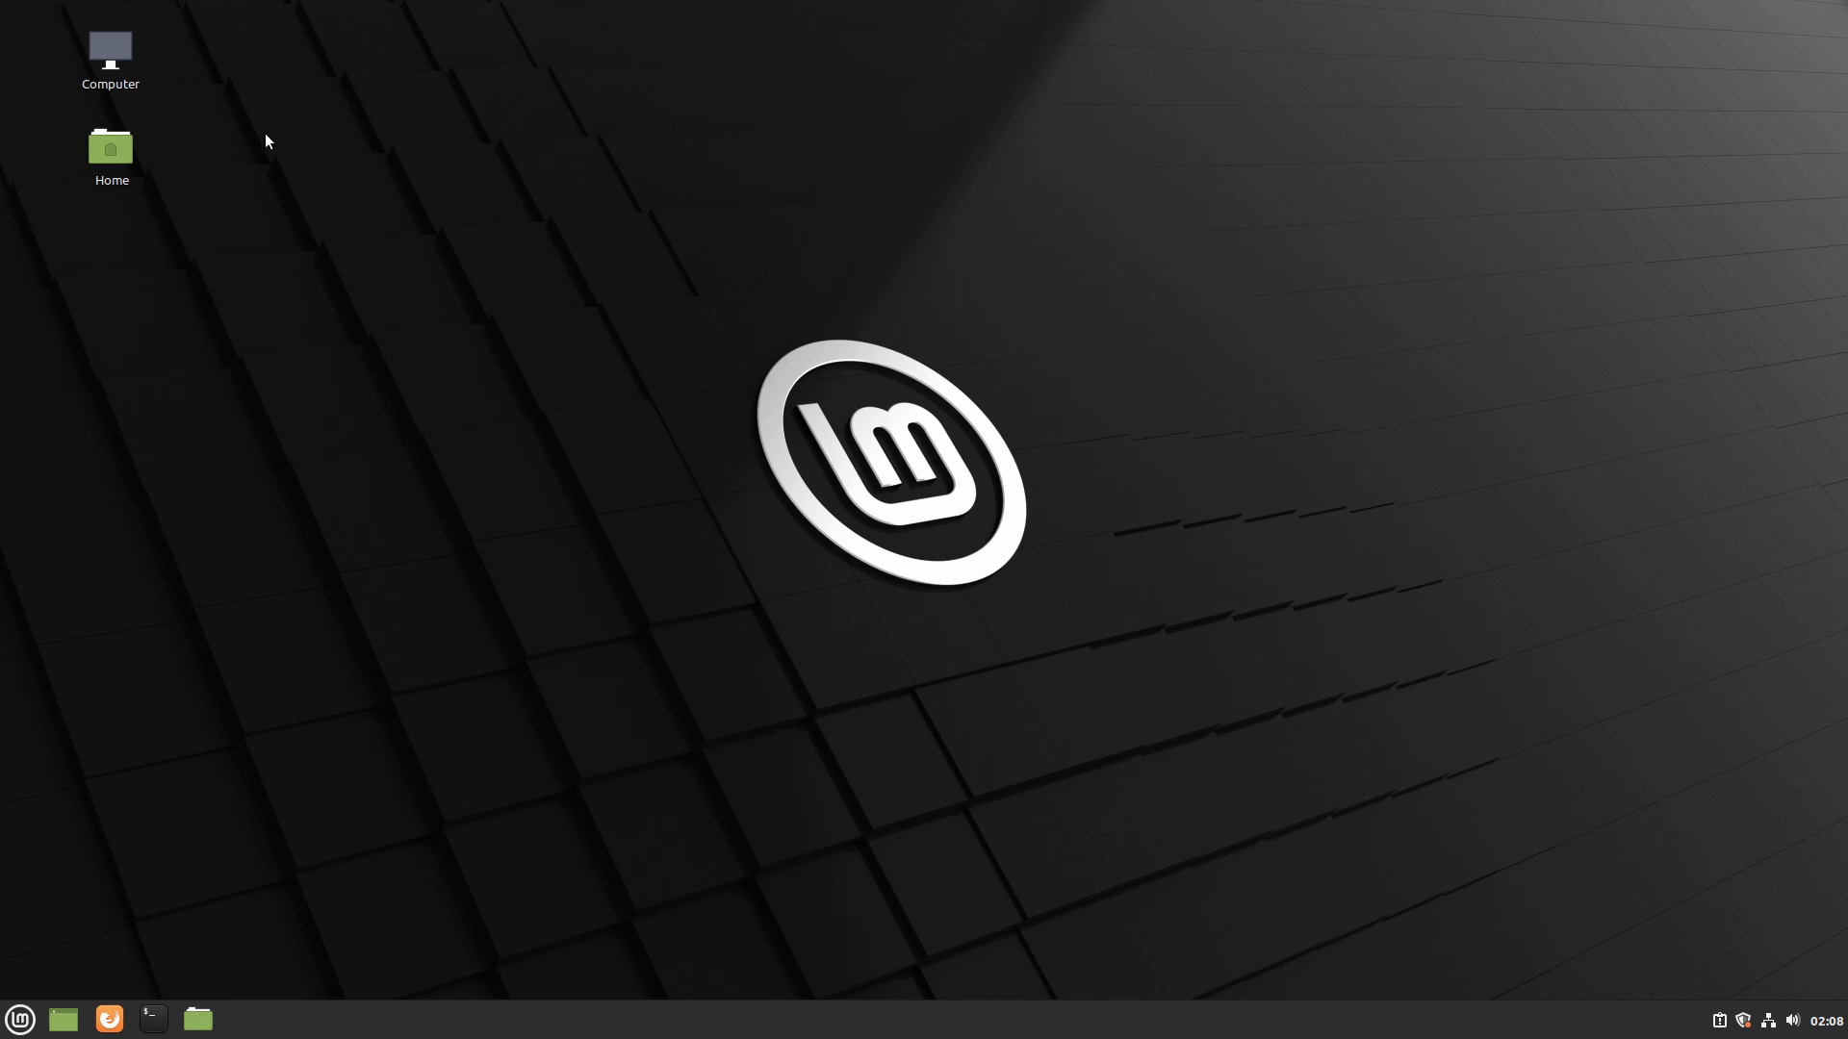
# - Open the Home folder from the desktop to view its 8 default folders, then close it
pyautogui.doubleClick(123, 152)
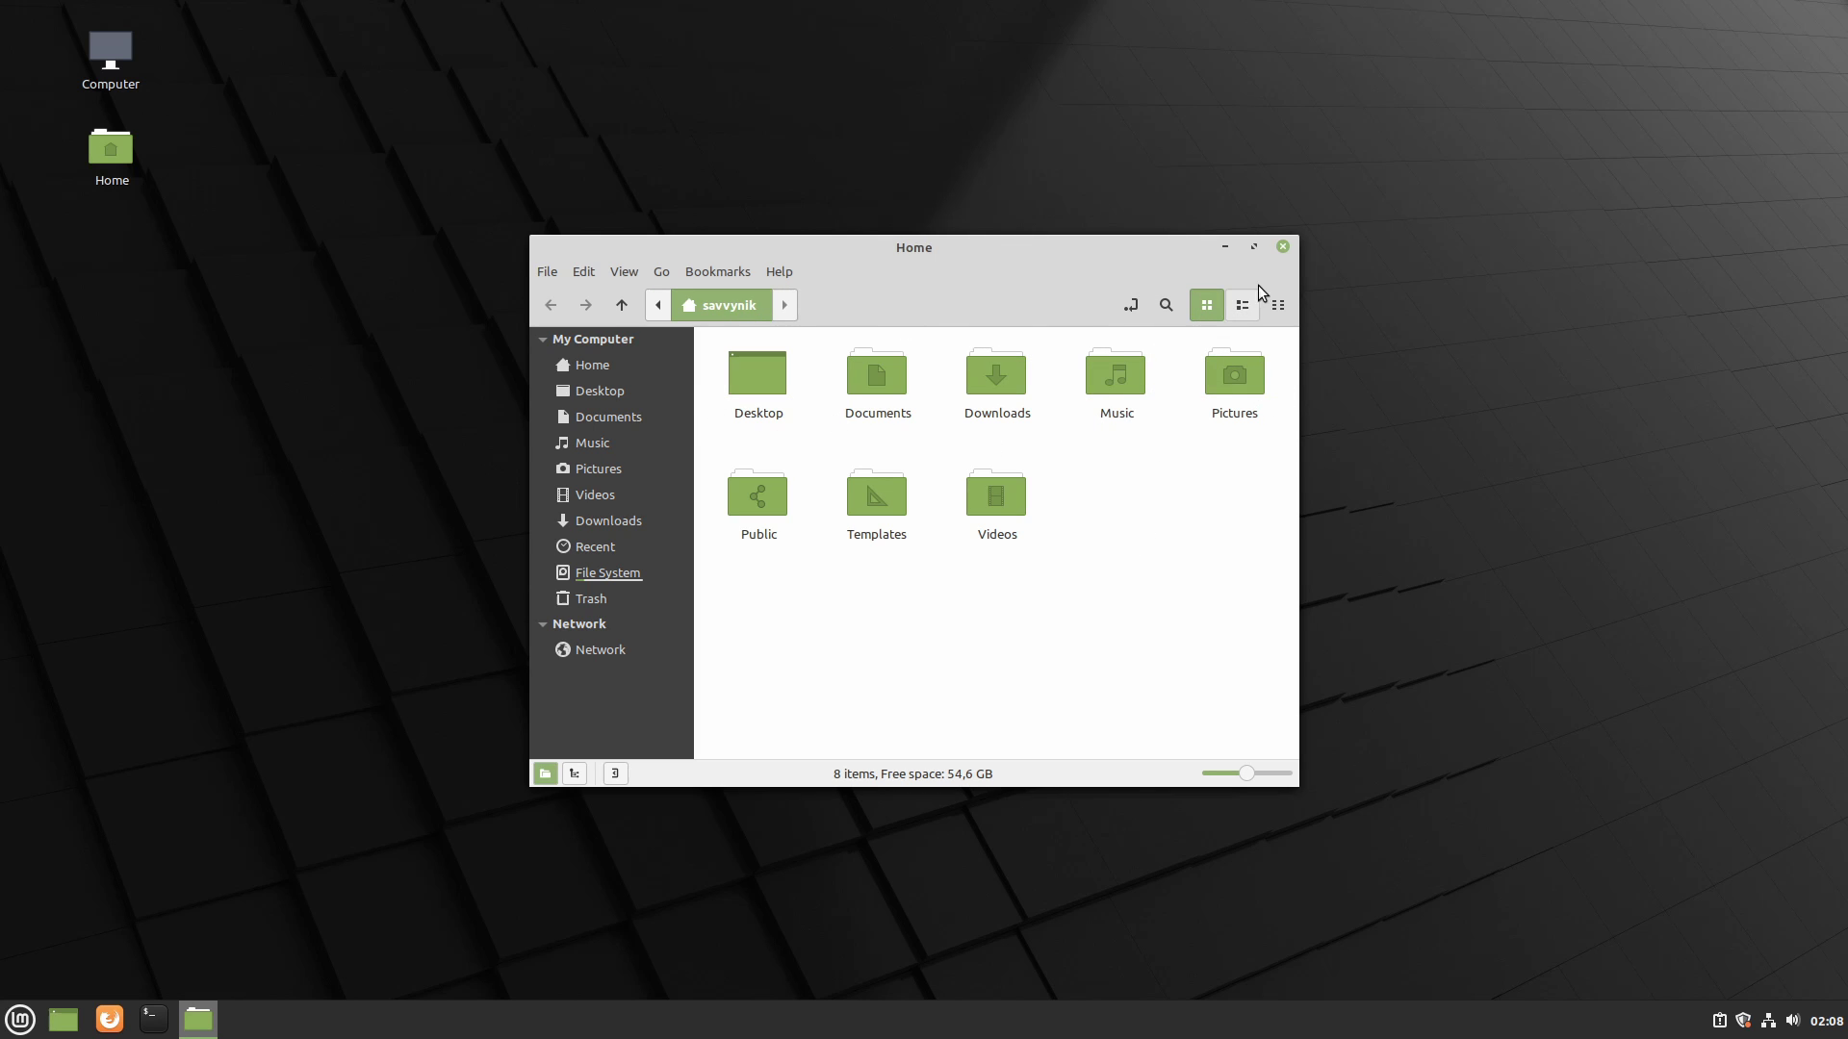
pyautogui.click(1282, 249)
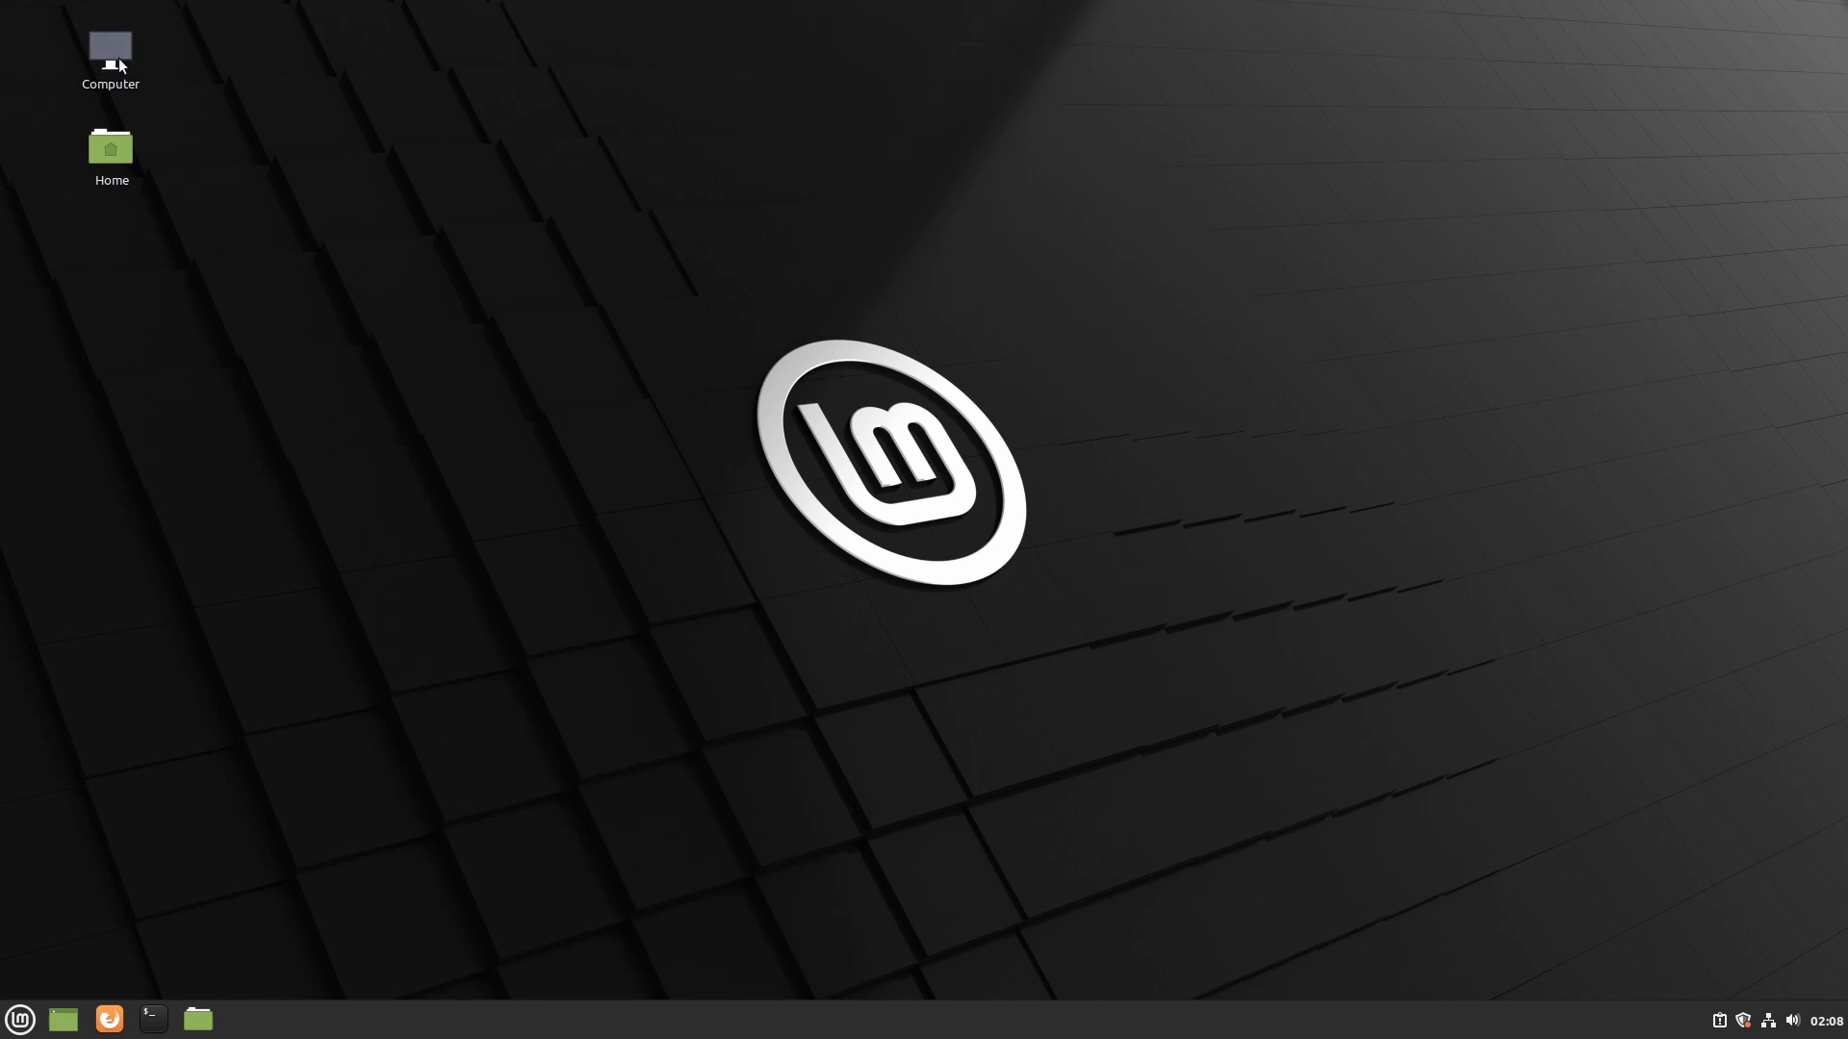
pyautogui.click(19, 1026)
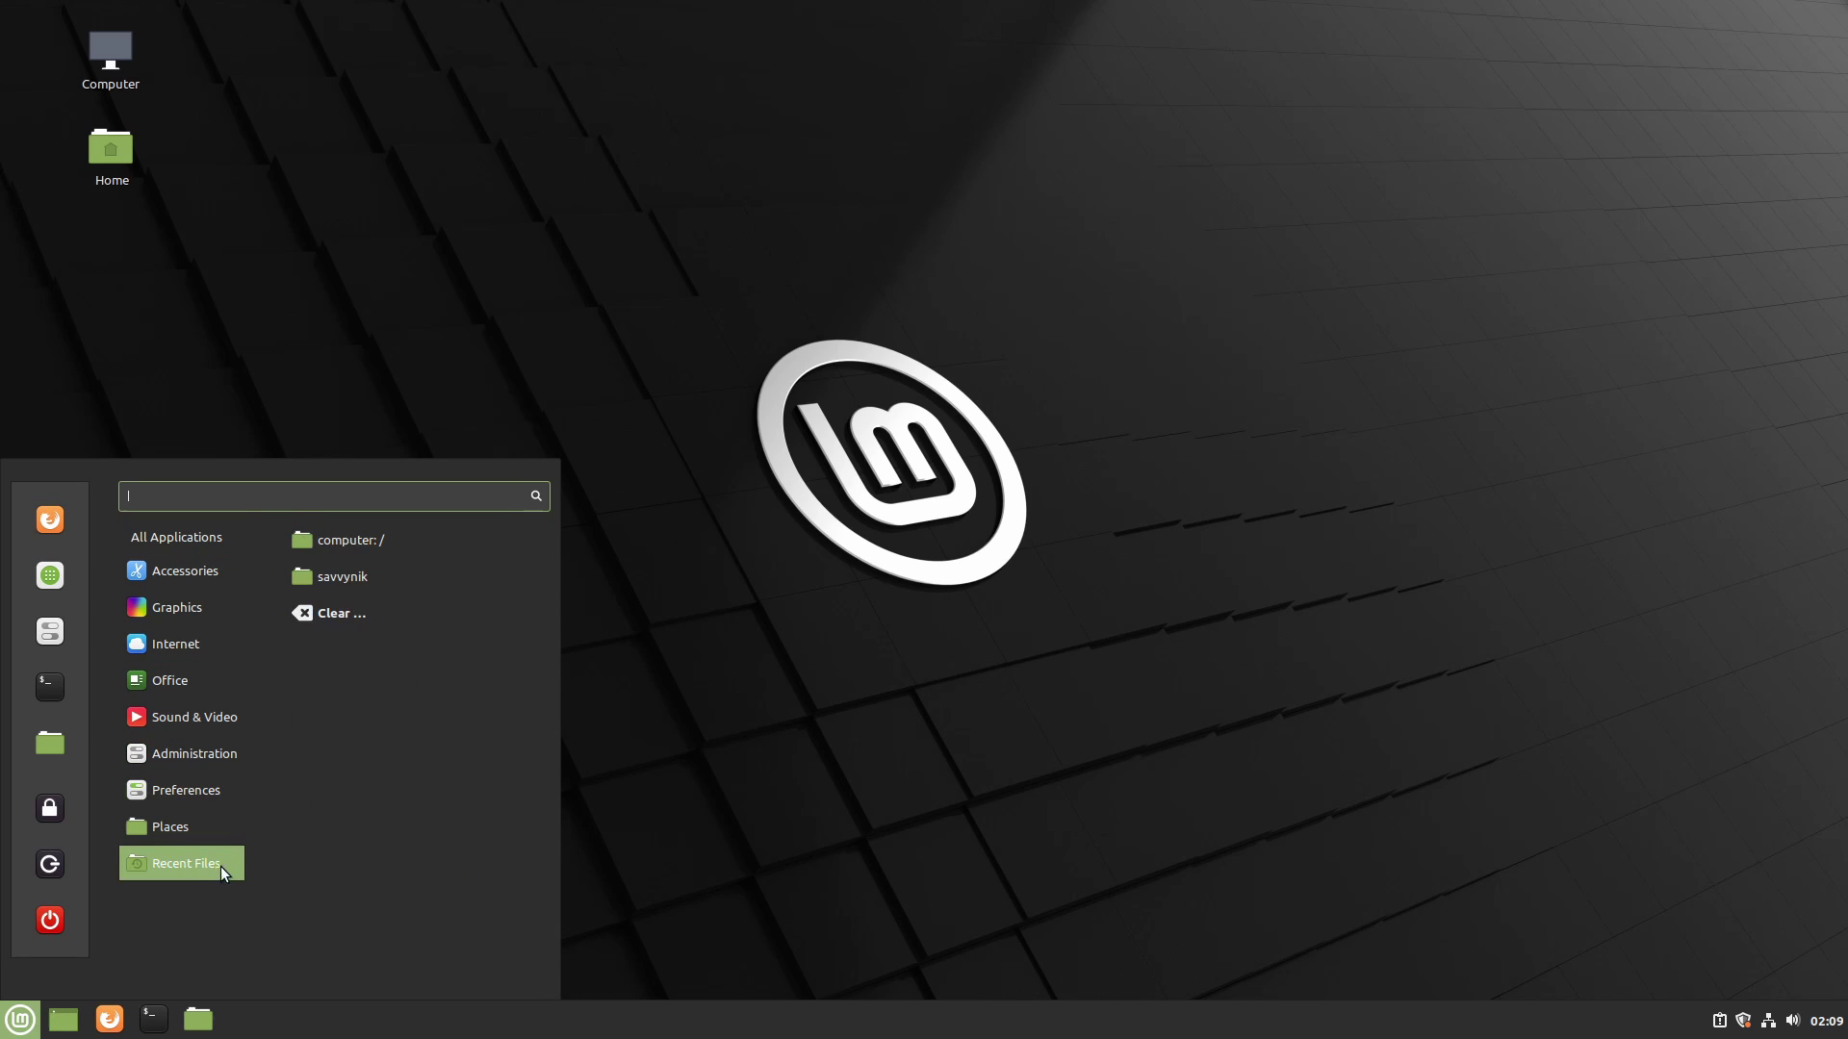
pyautogui.moveTo(179, 577)
pyautogui.moveTo(158, 676)
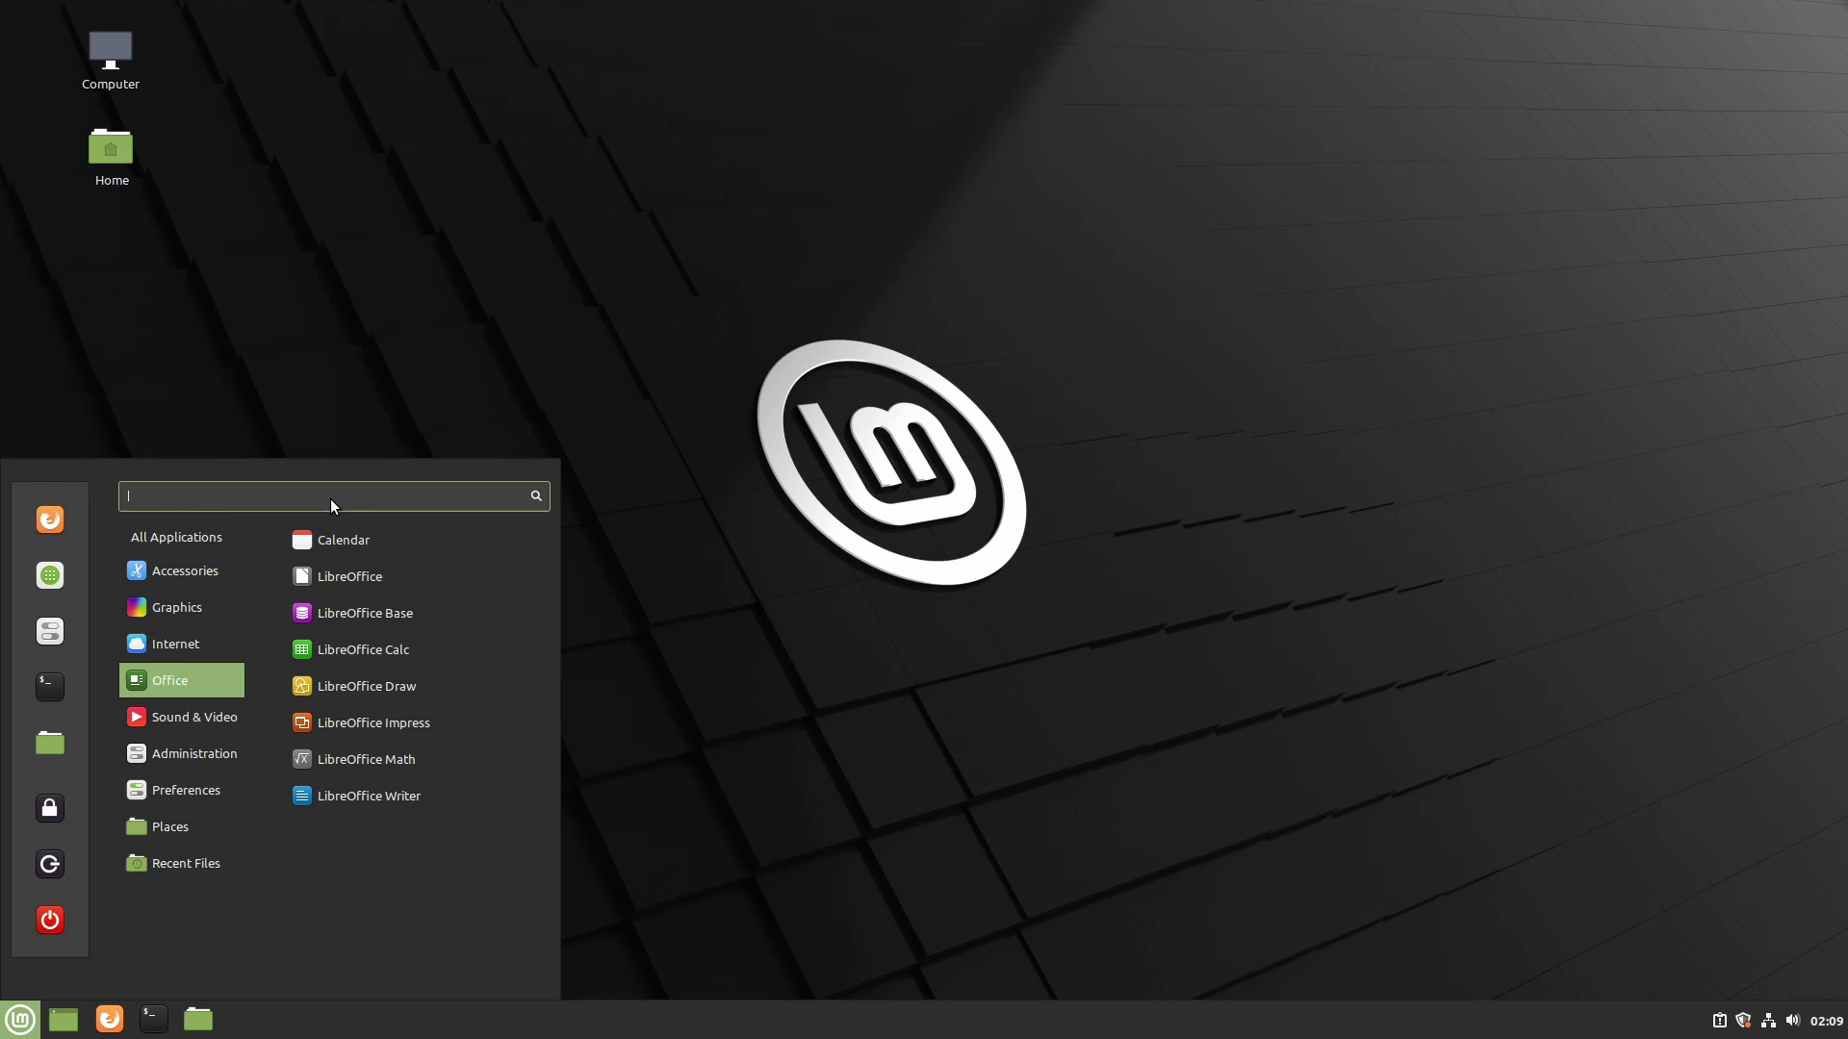
pyautogui.press('Escape')
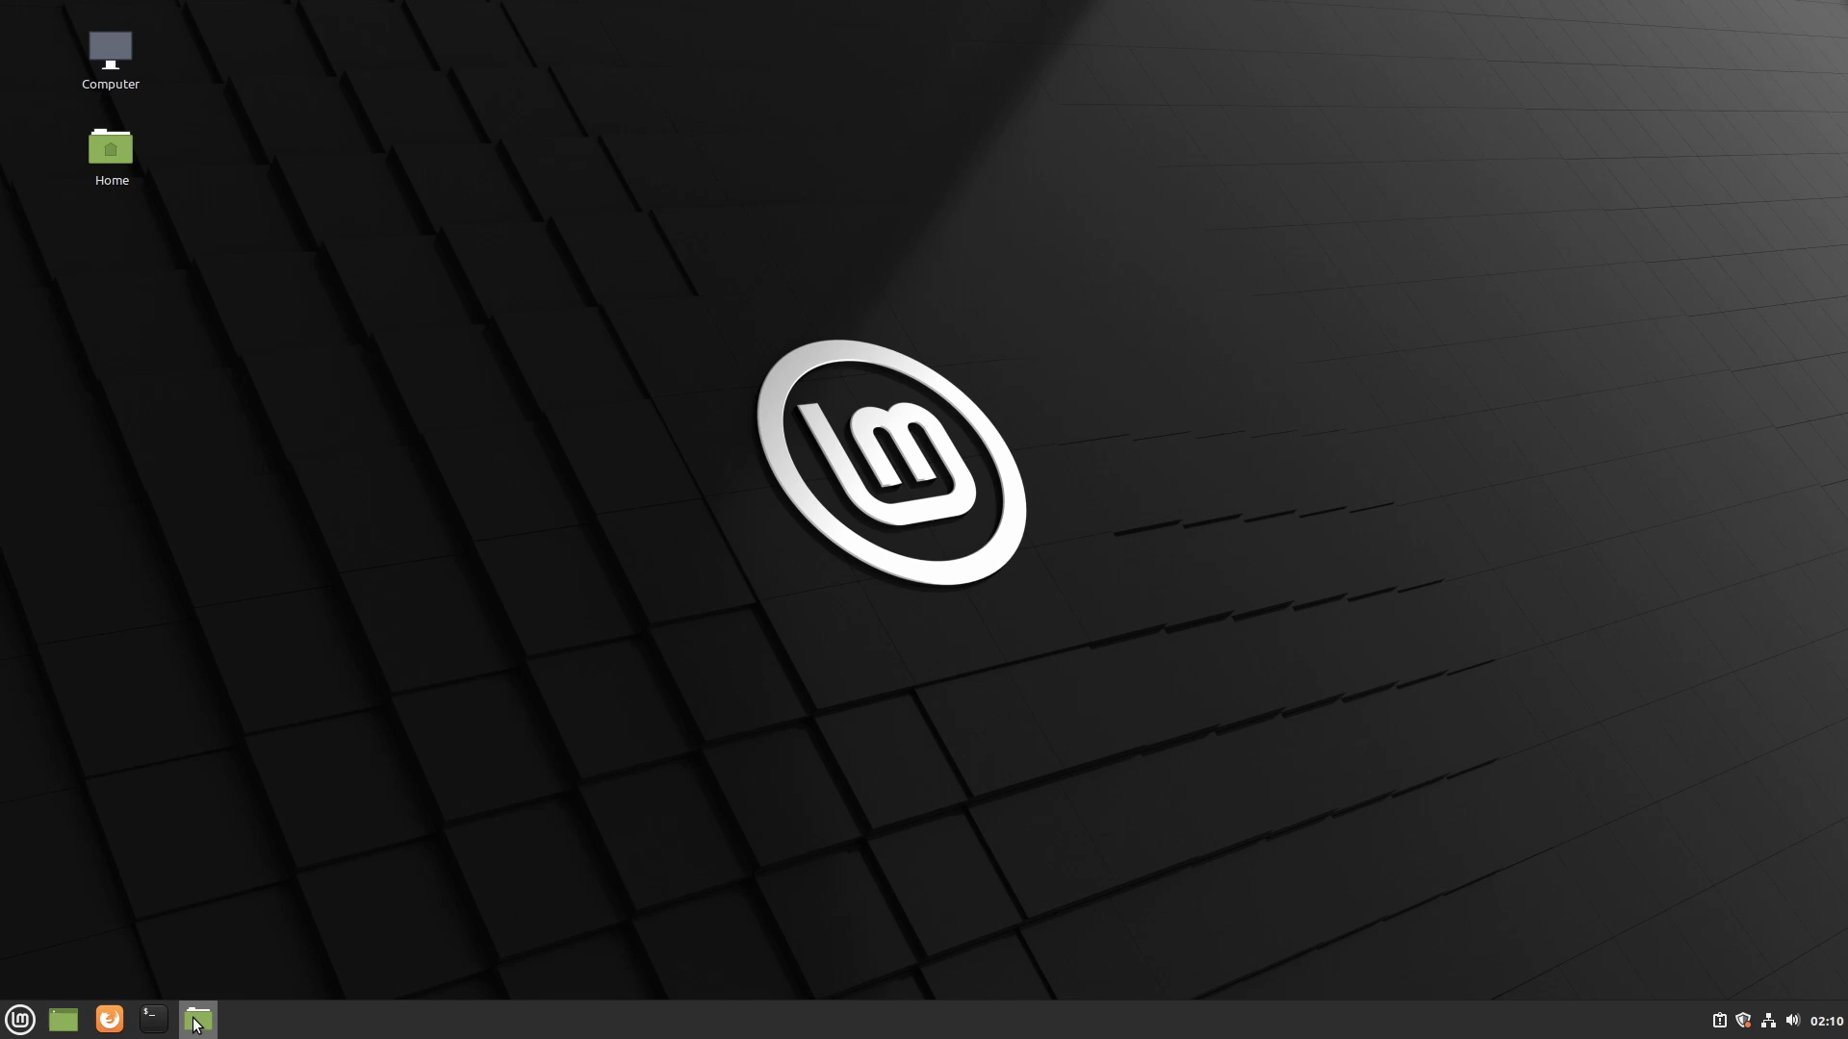
pyautogui.click(197, 1022)
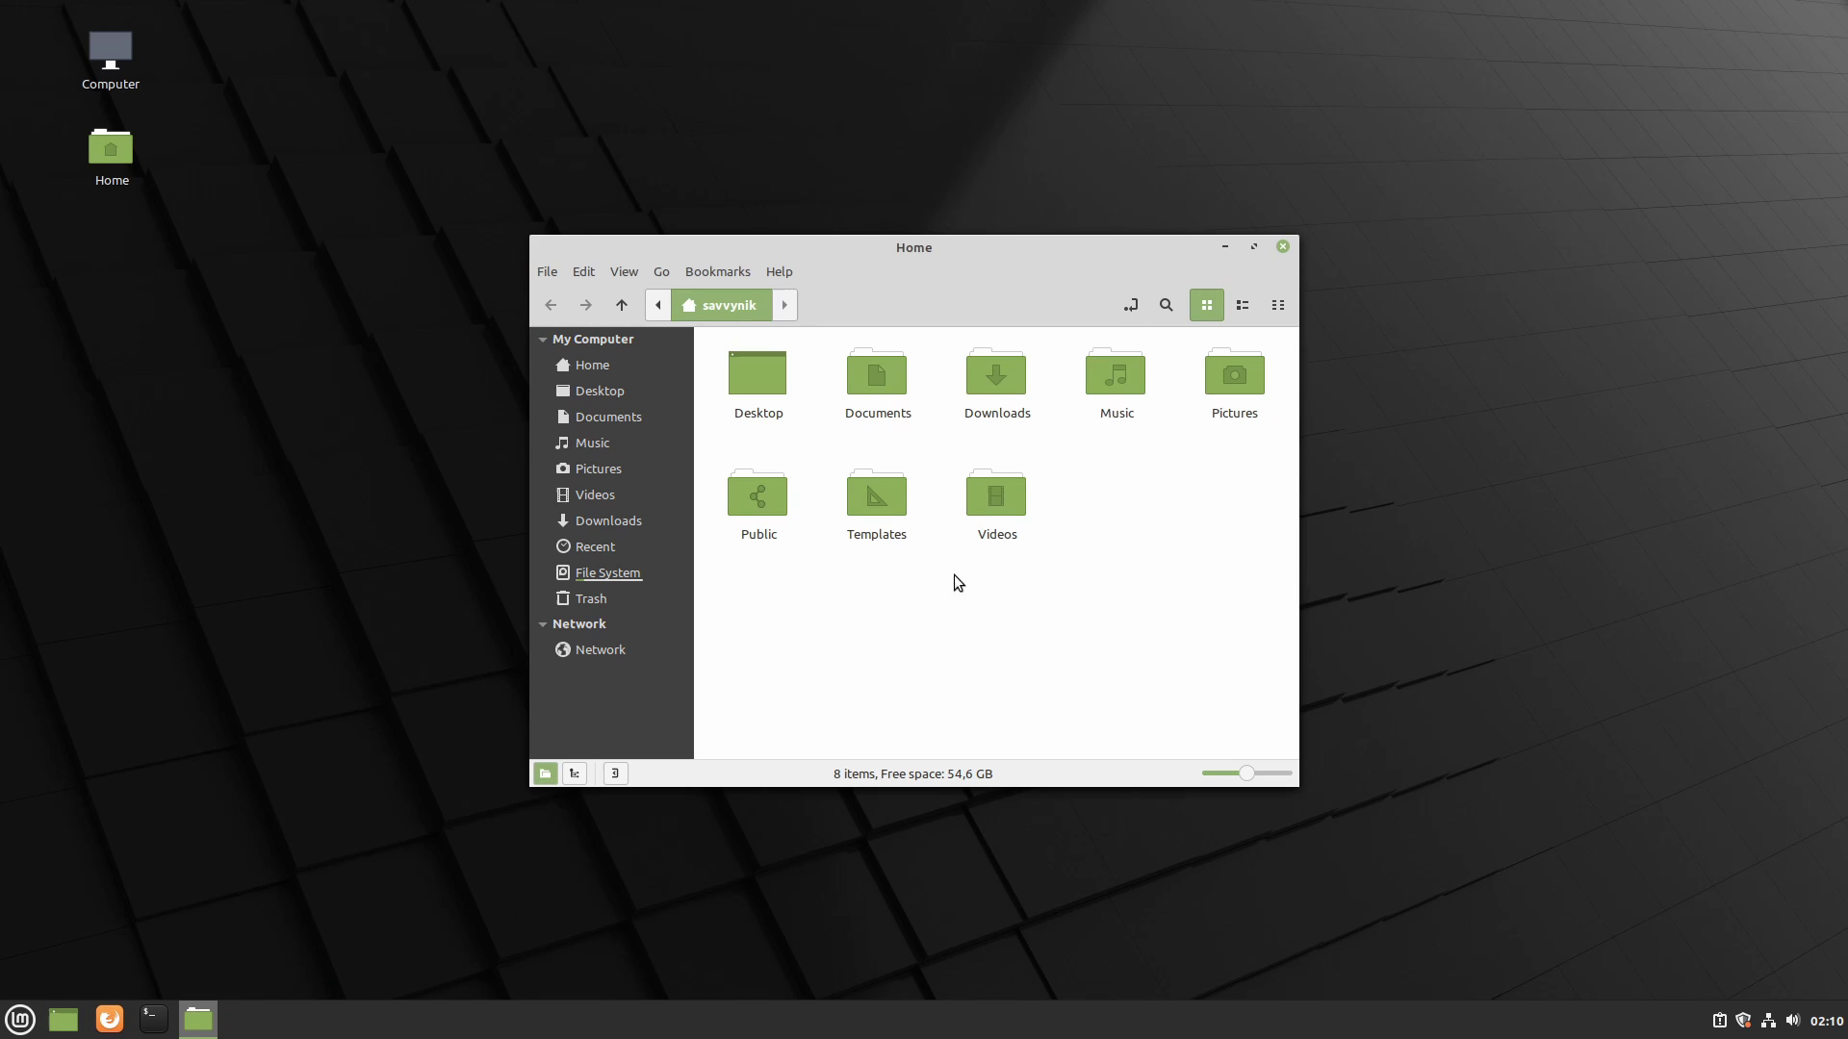
pyautogui.click(1283, 246)
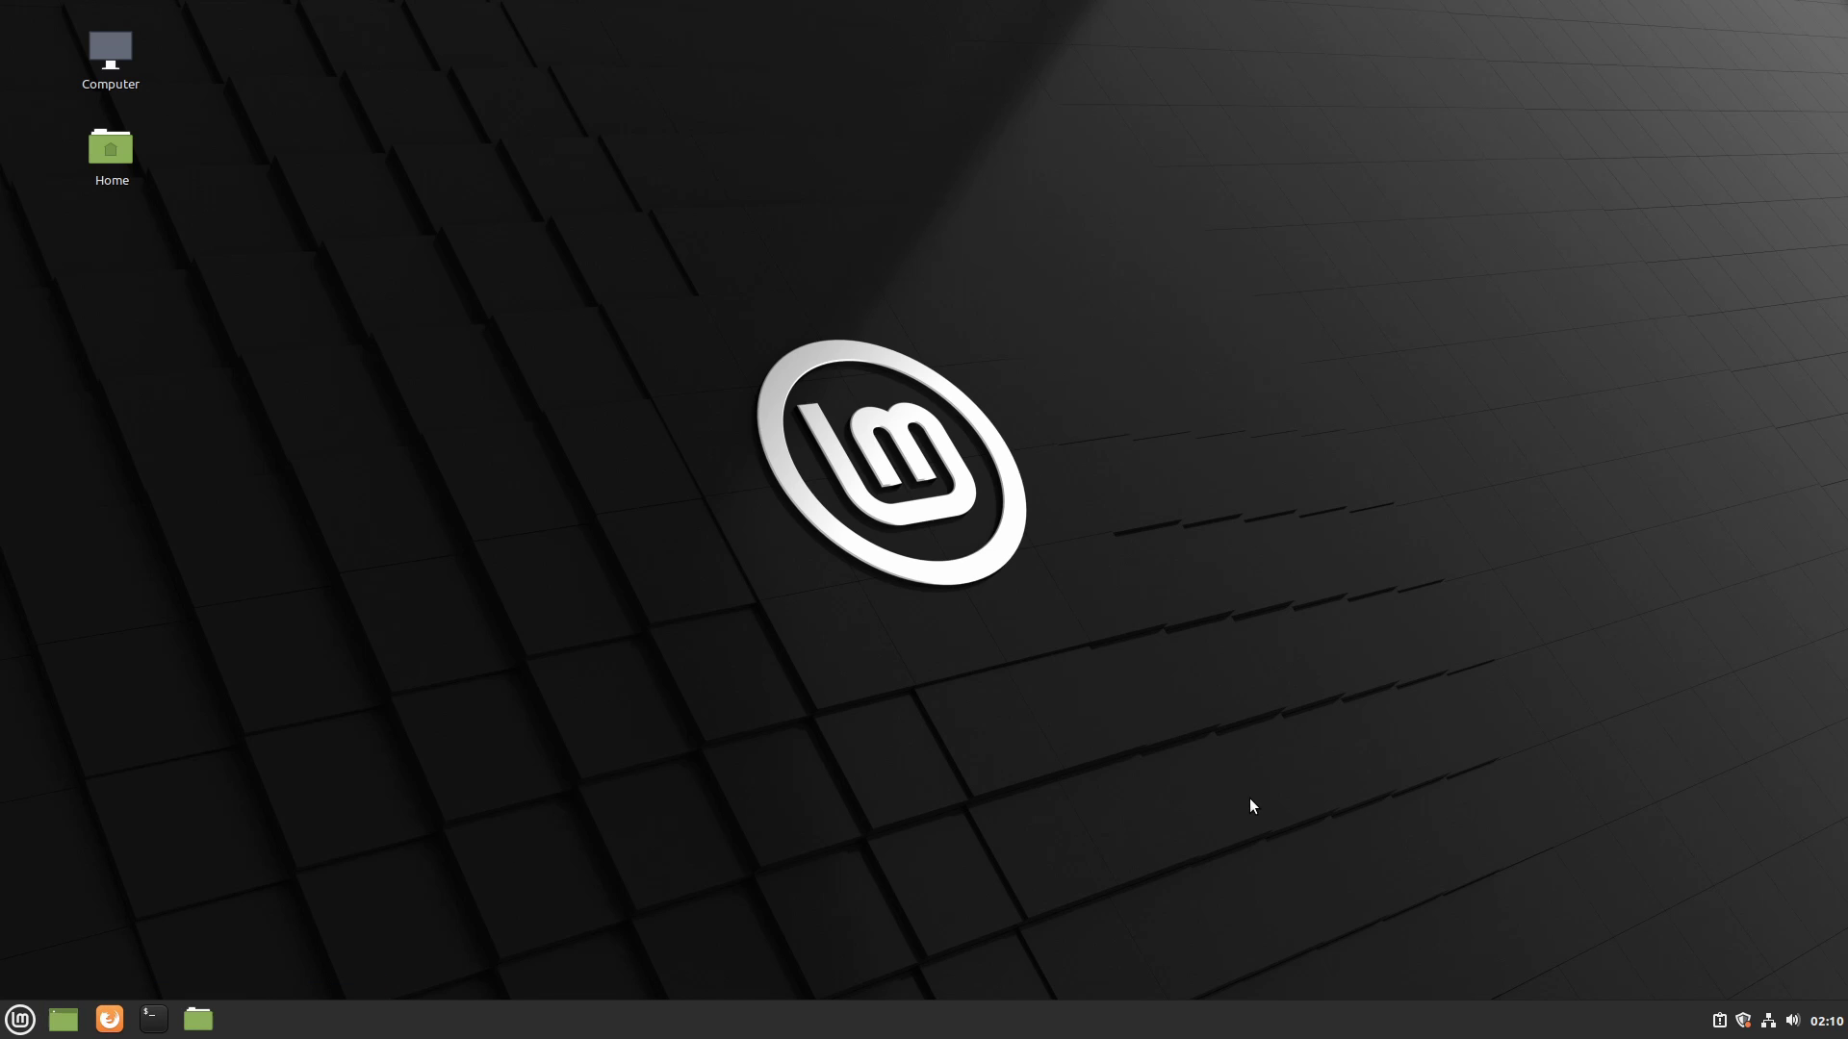
pyautogui.click(1826, 1025)
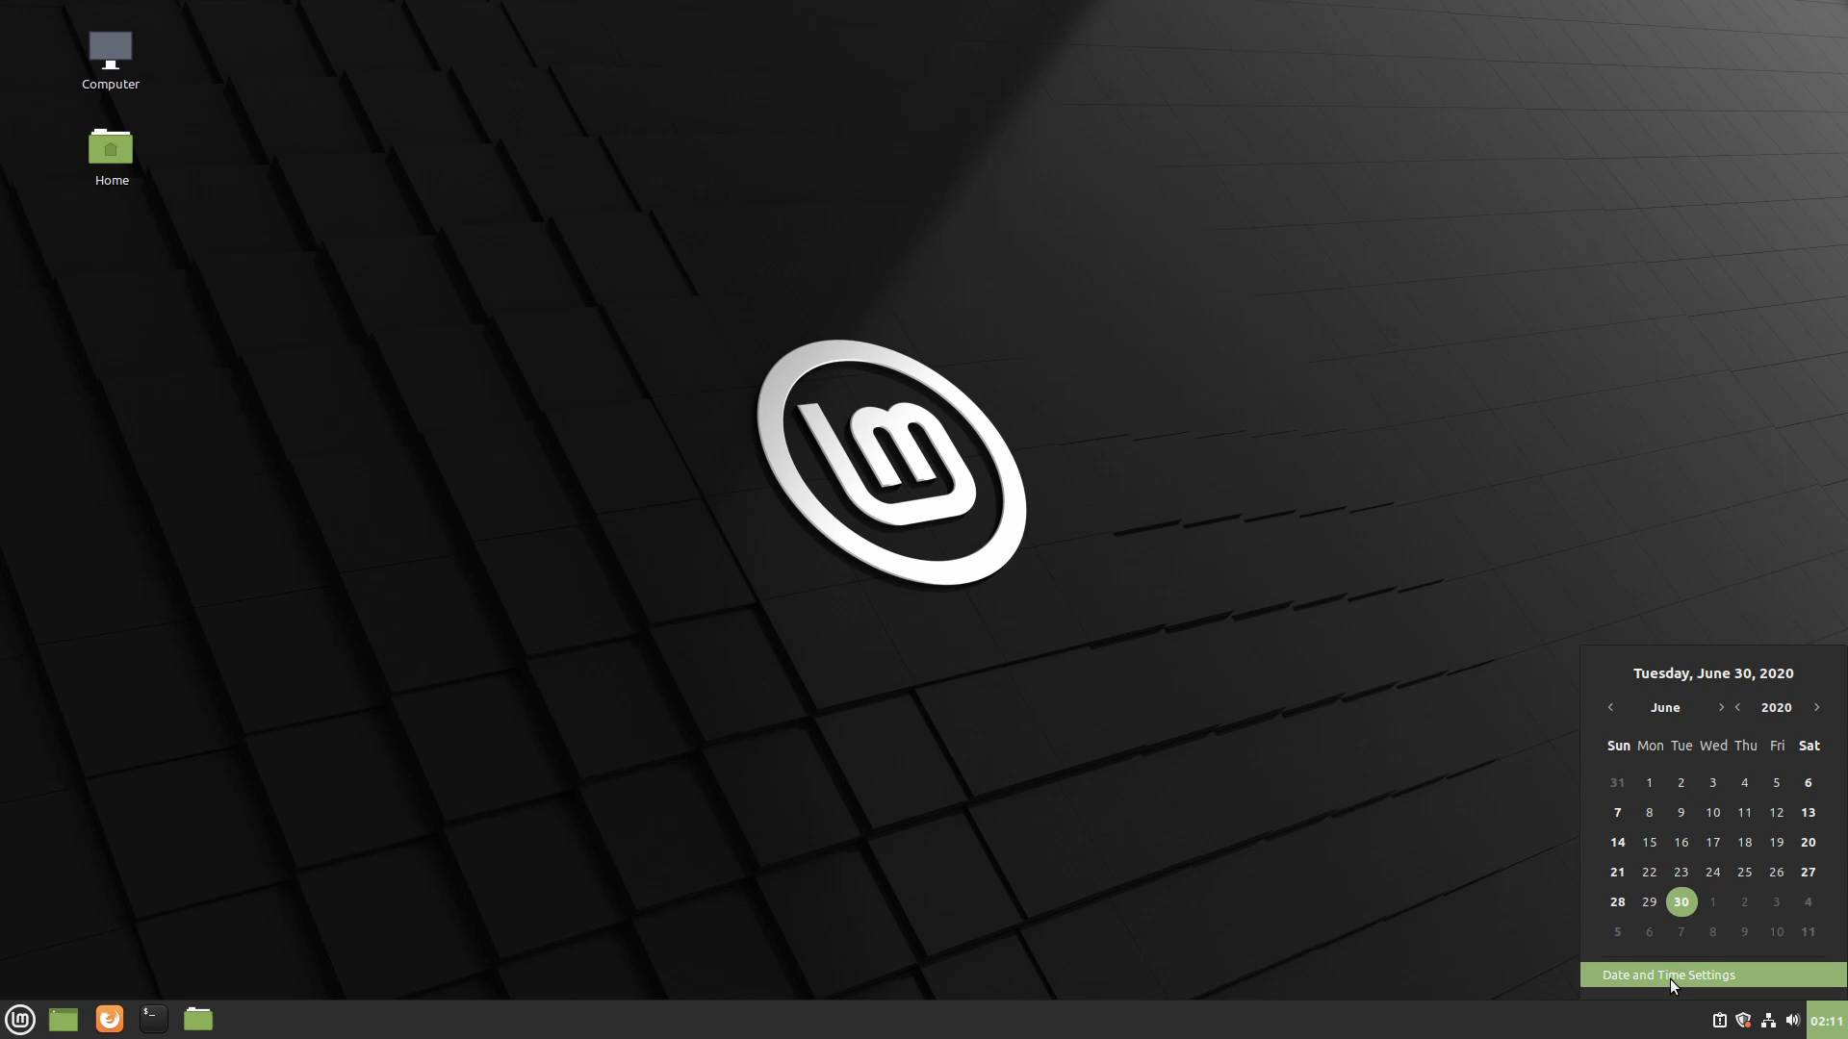
pyautogui.click(1790, 1023)
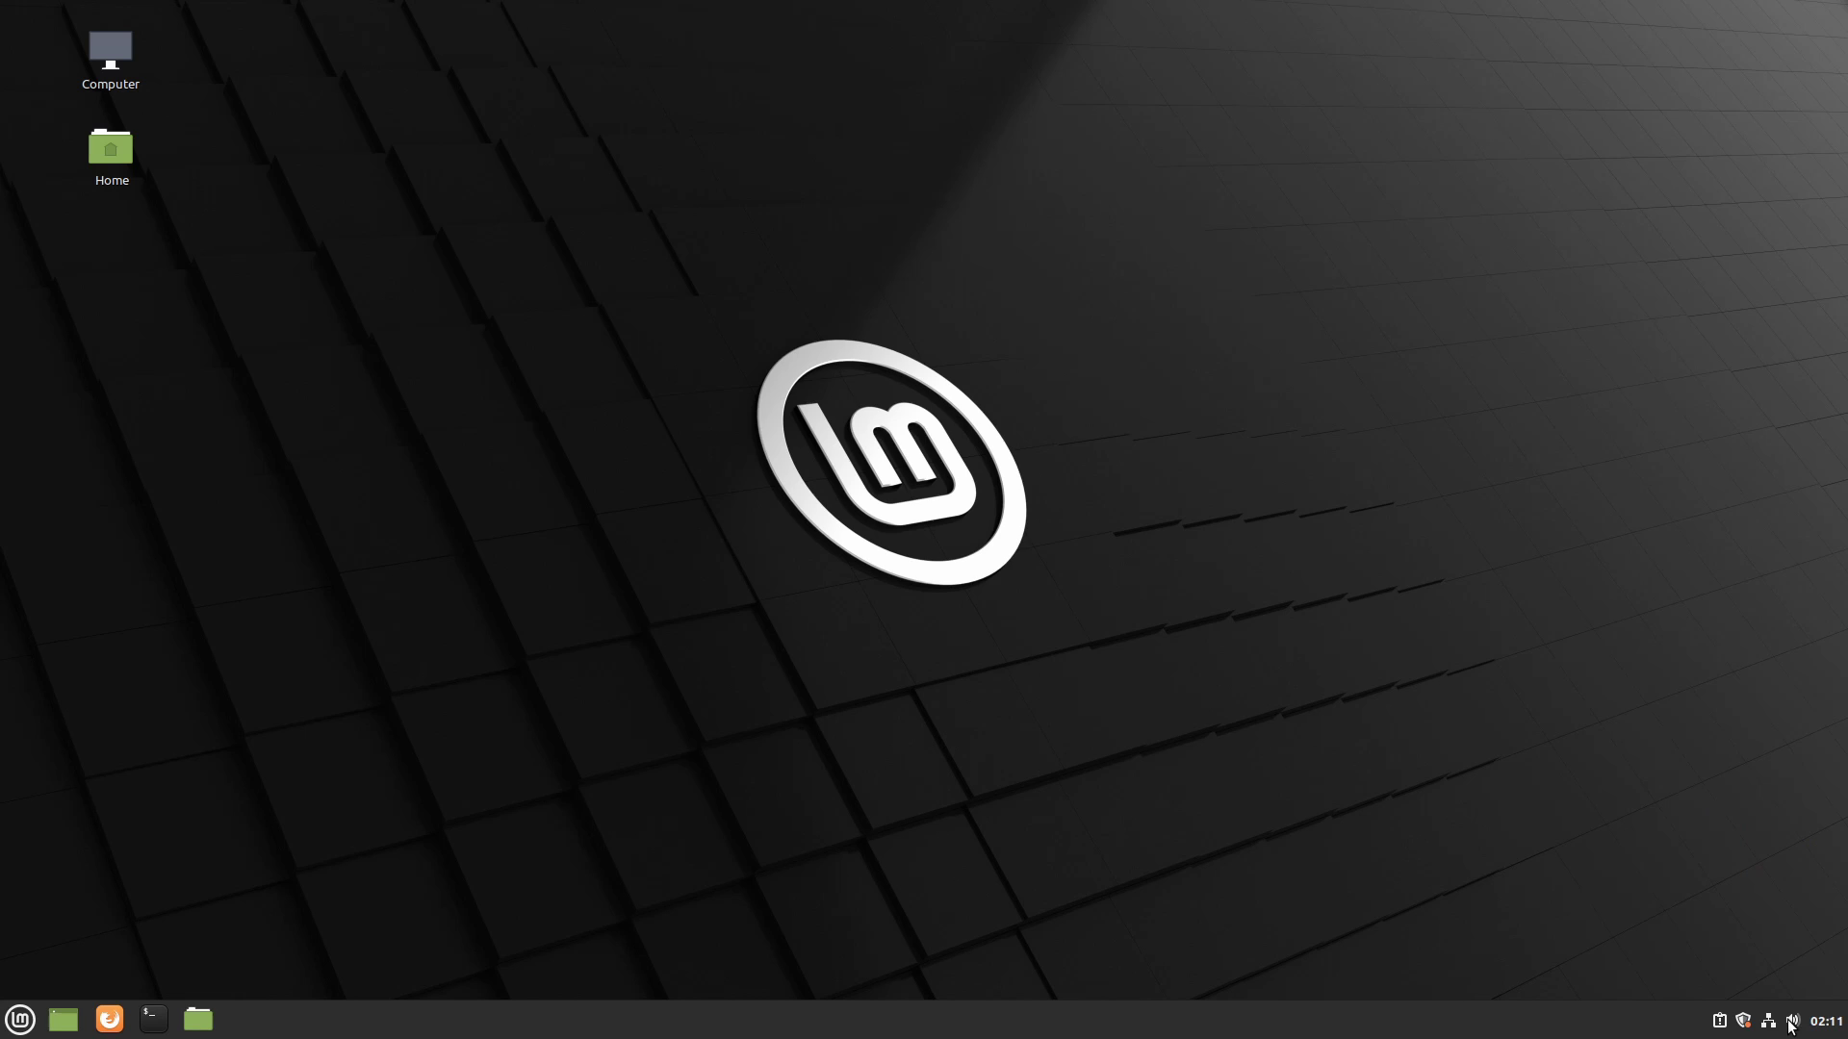
pyautogui.click(1793, 1025)
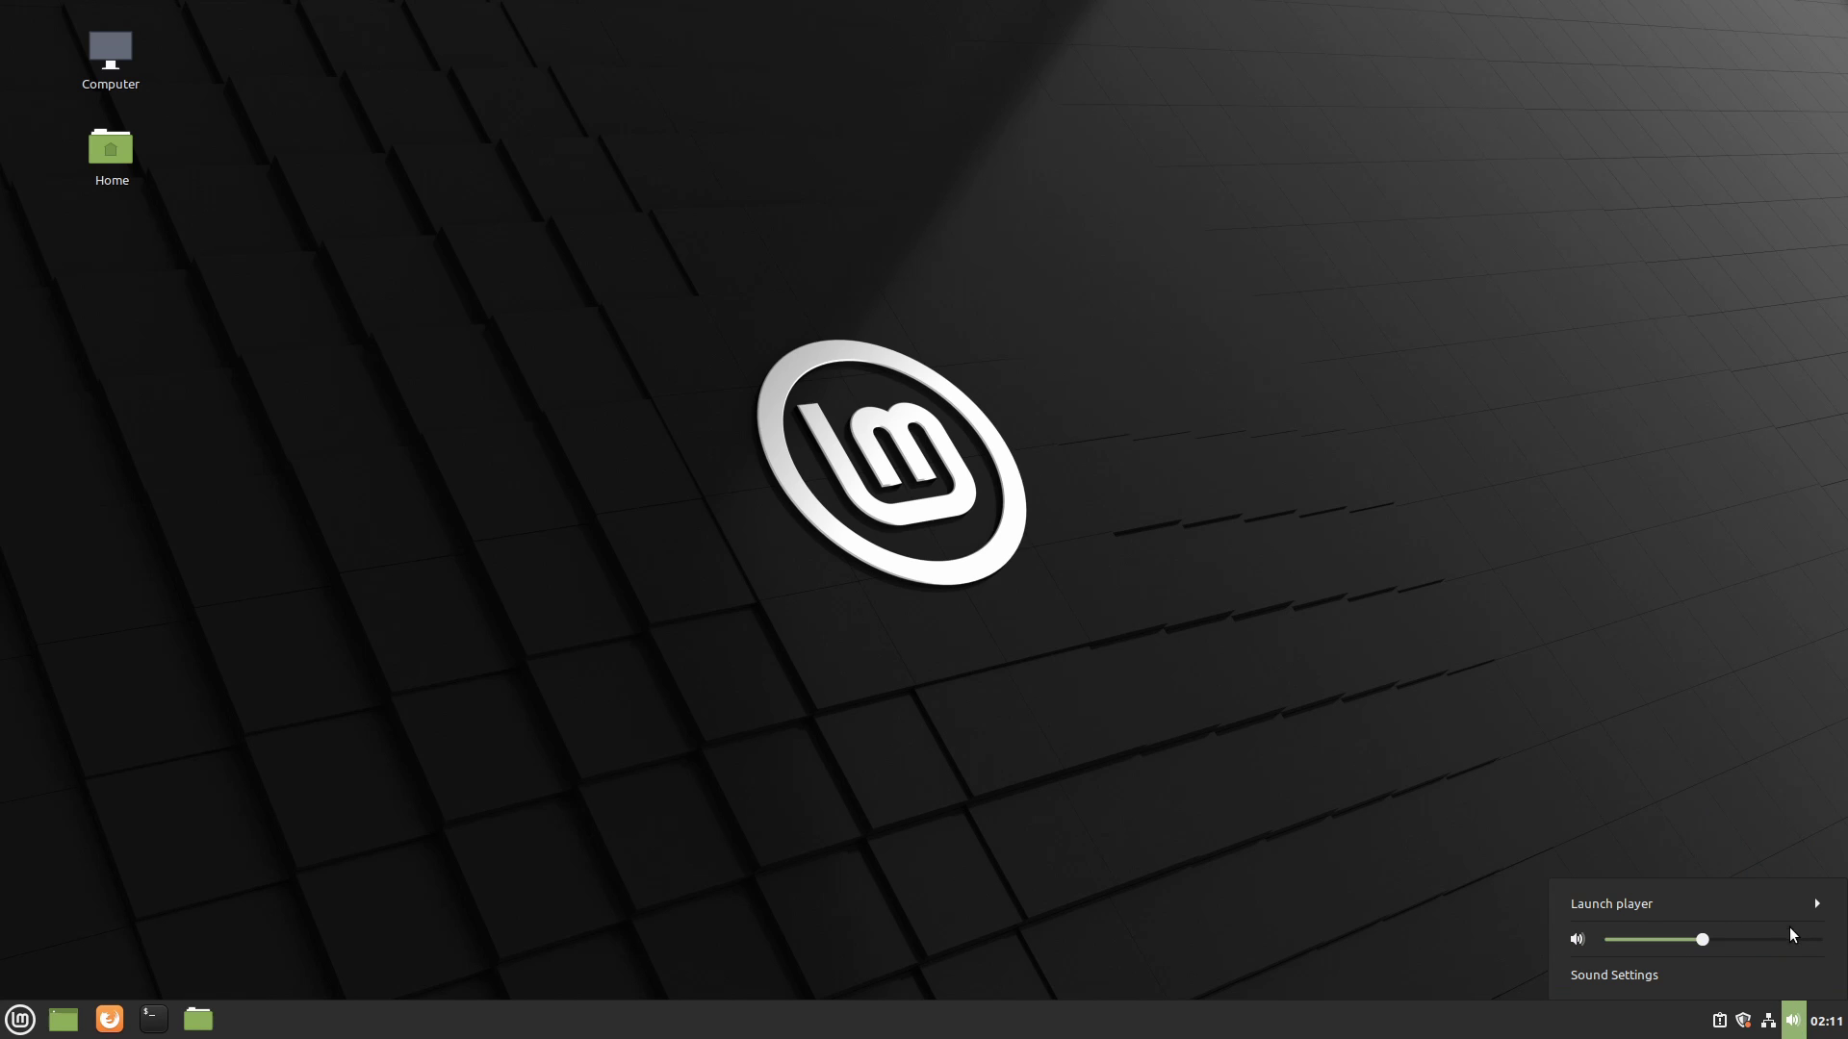
pyautogui.click(1769, 904)
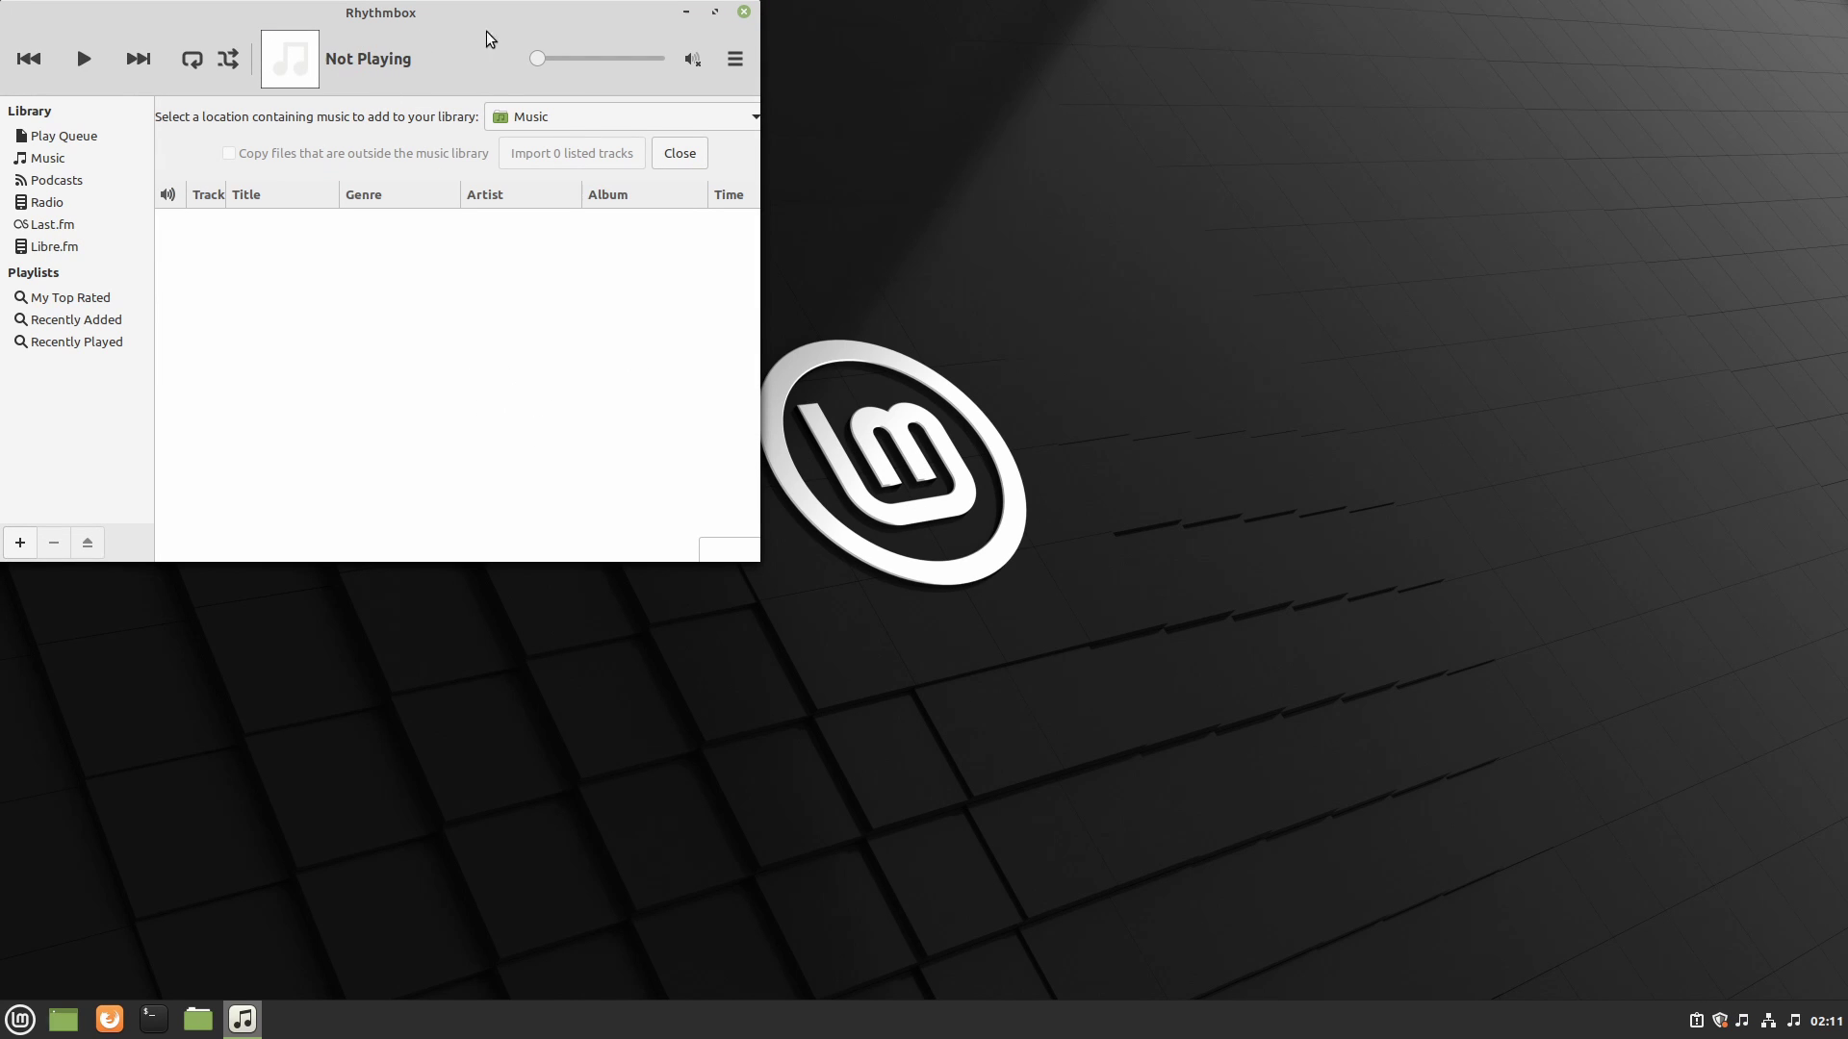
pyautogui.click(743, 13)
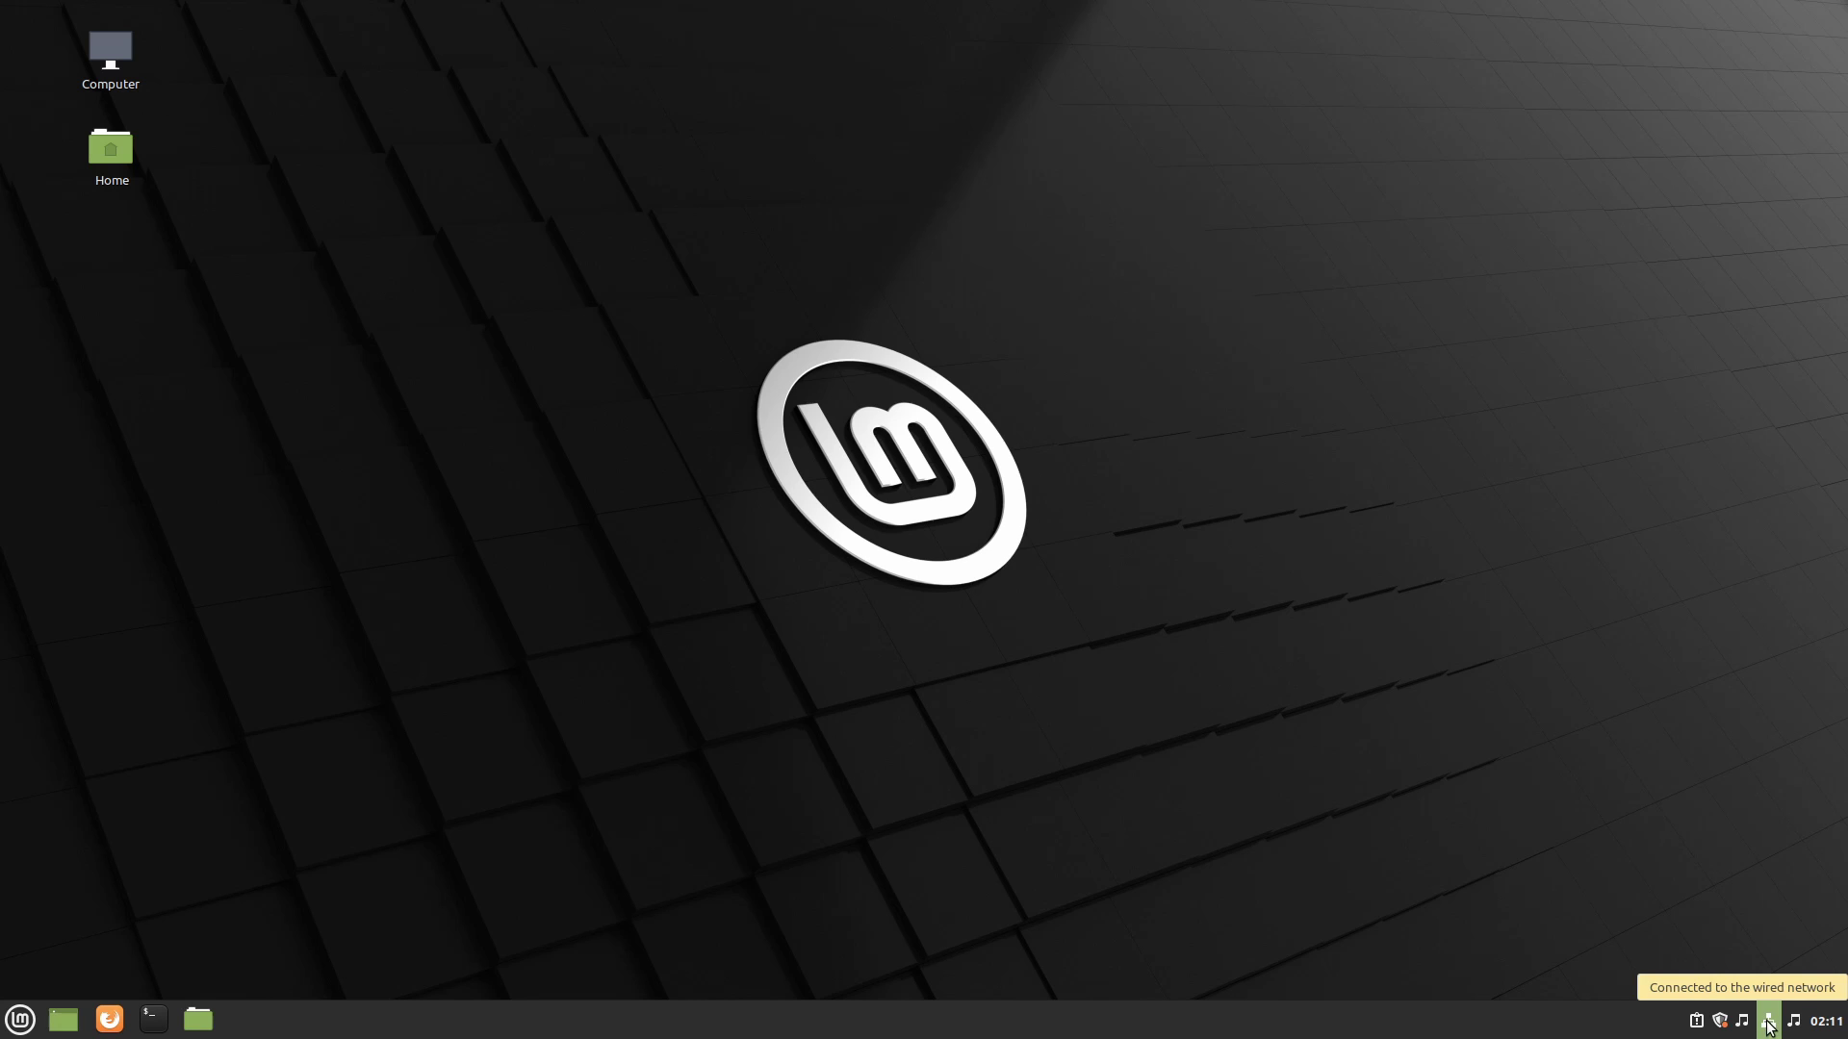
pyautogui.click(1774, 1024)
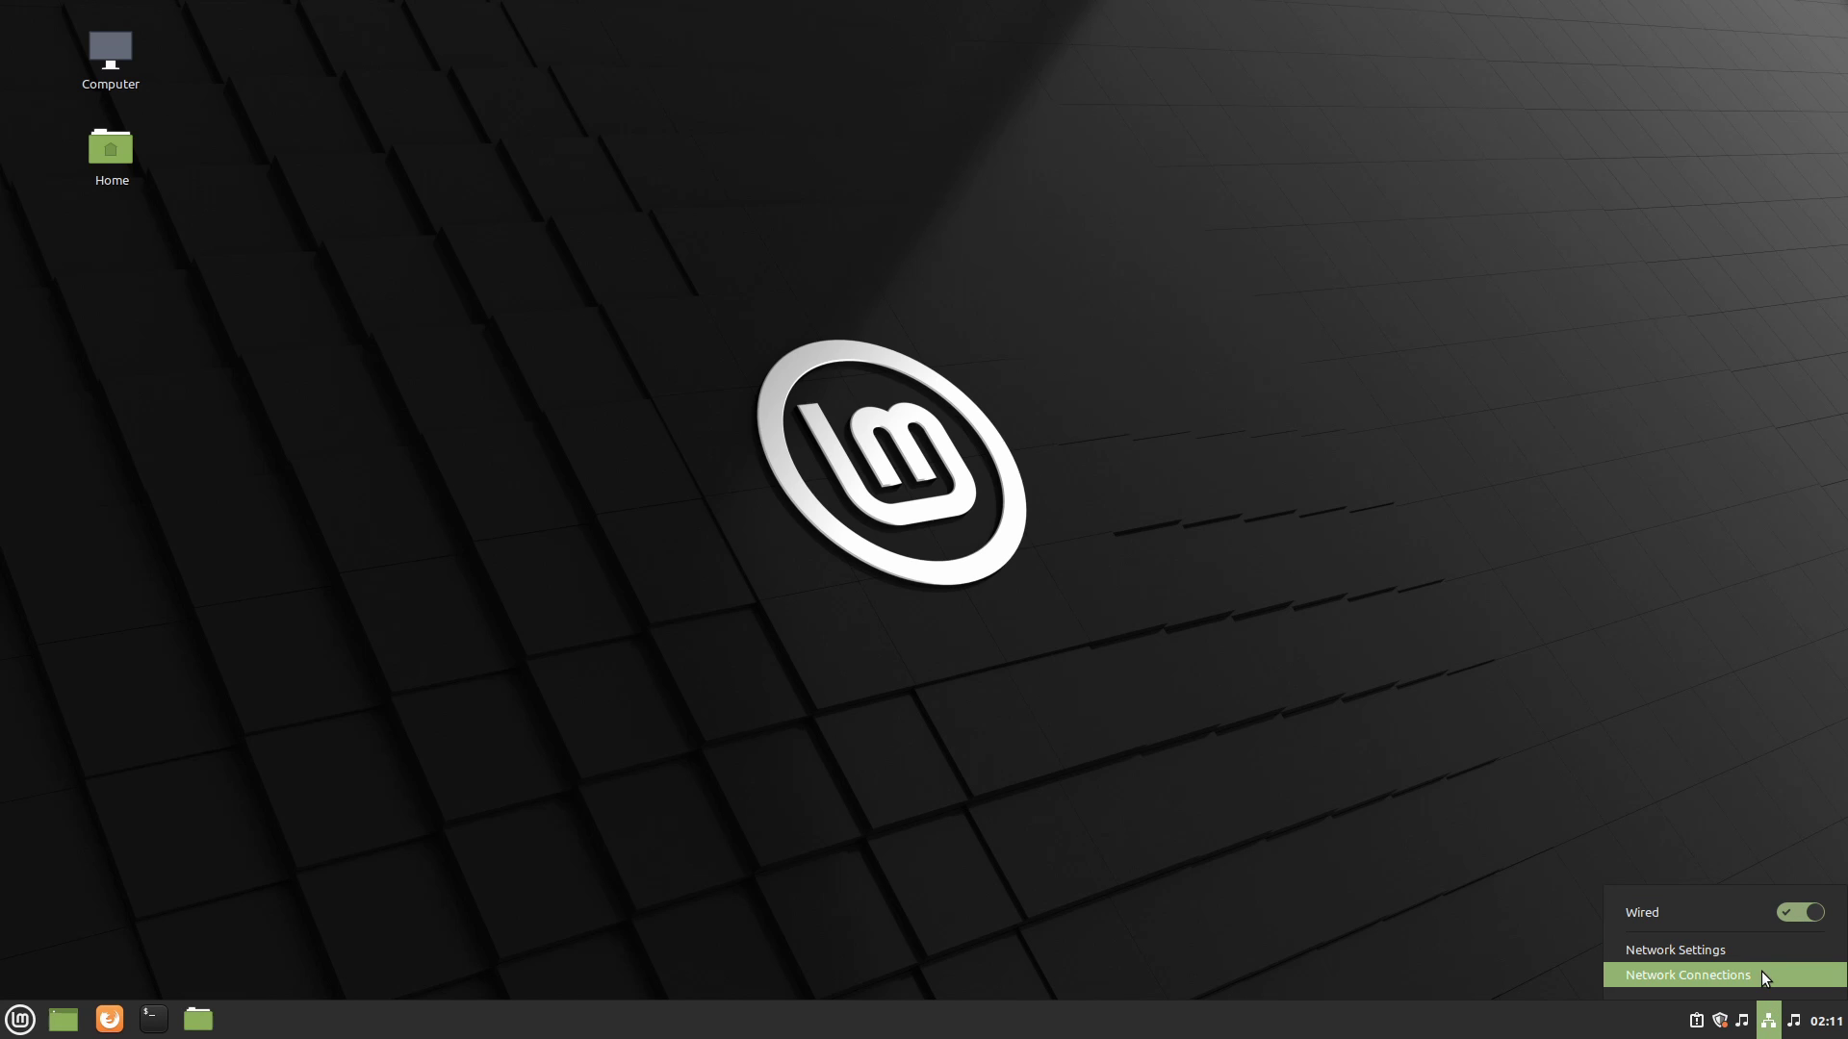
pyautogui.rightClick(1742, 1021)
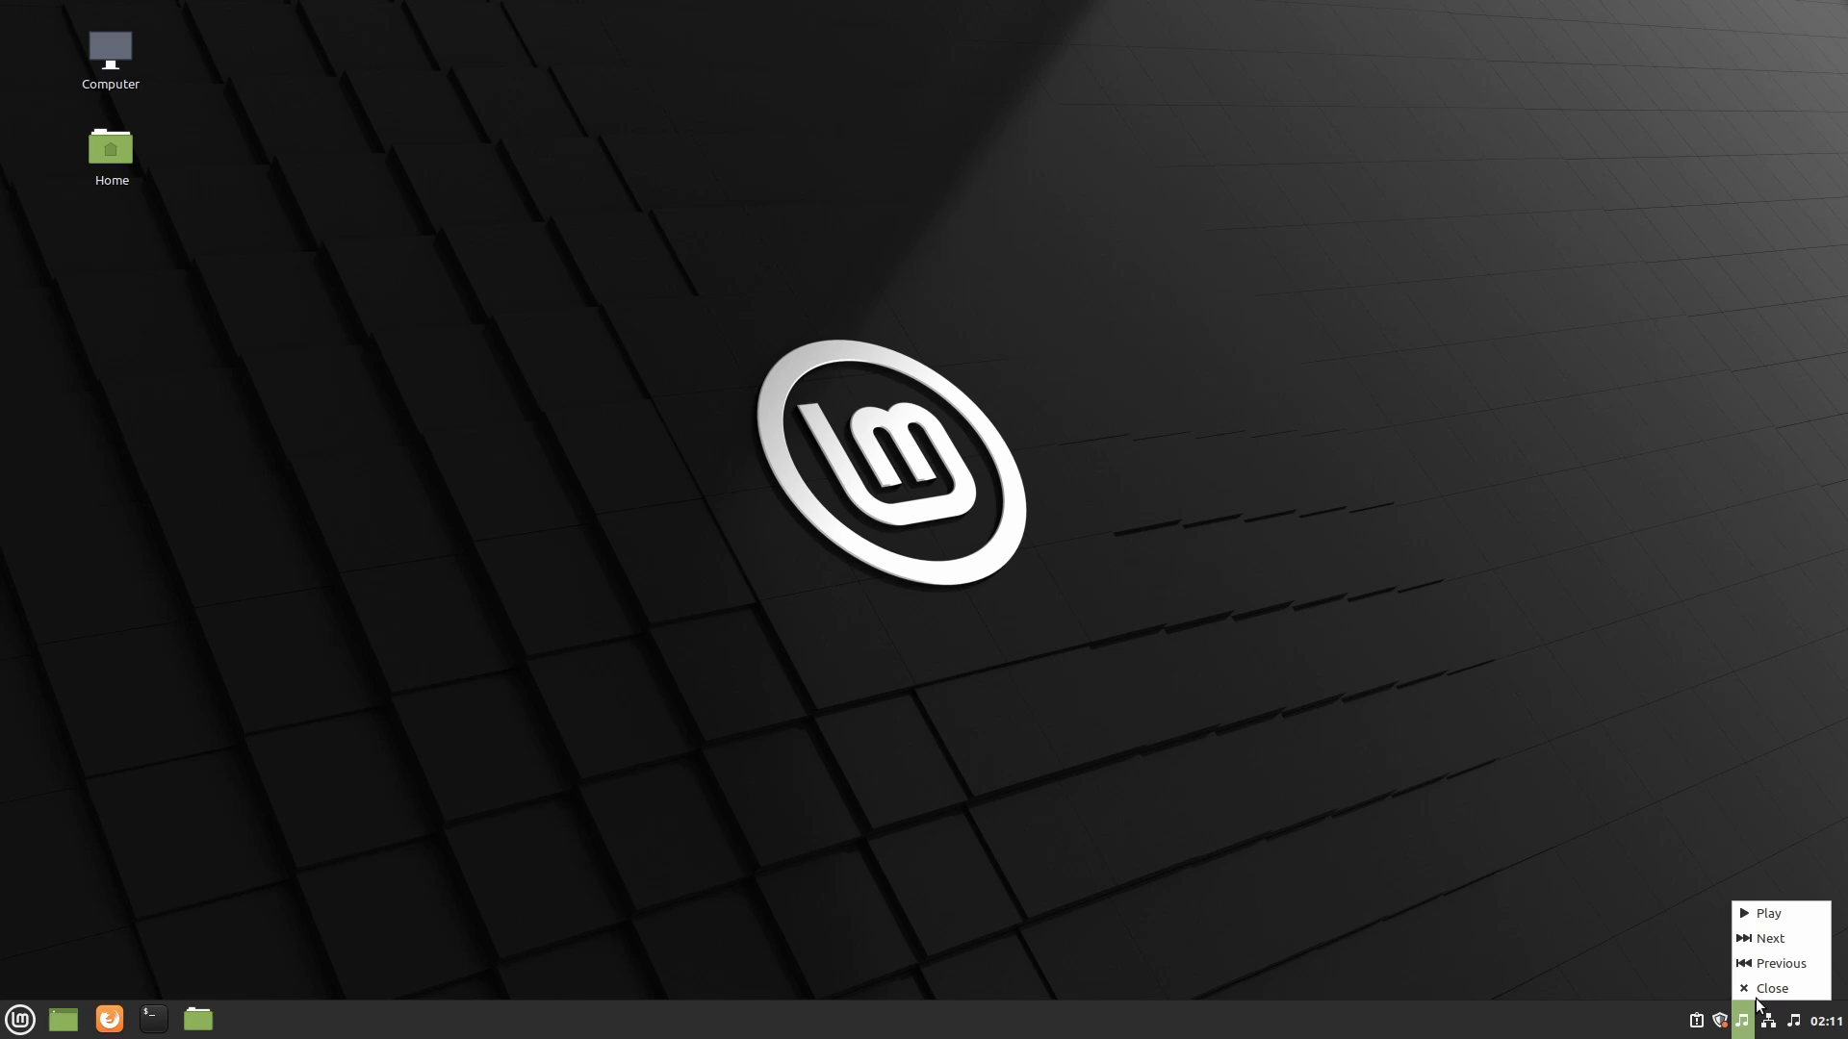
pyautogui.click(1762, 991)
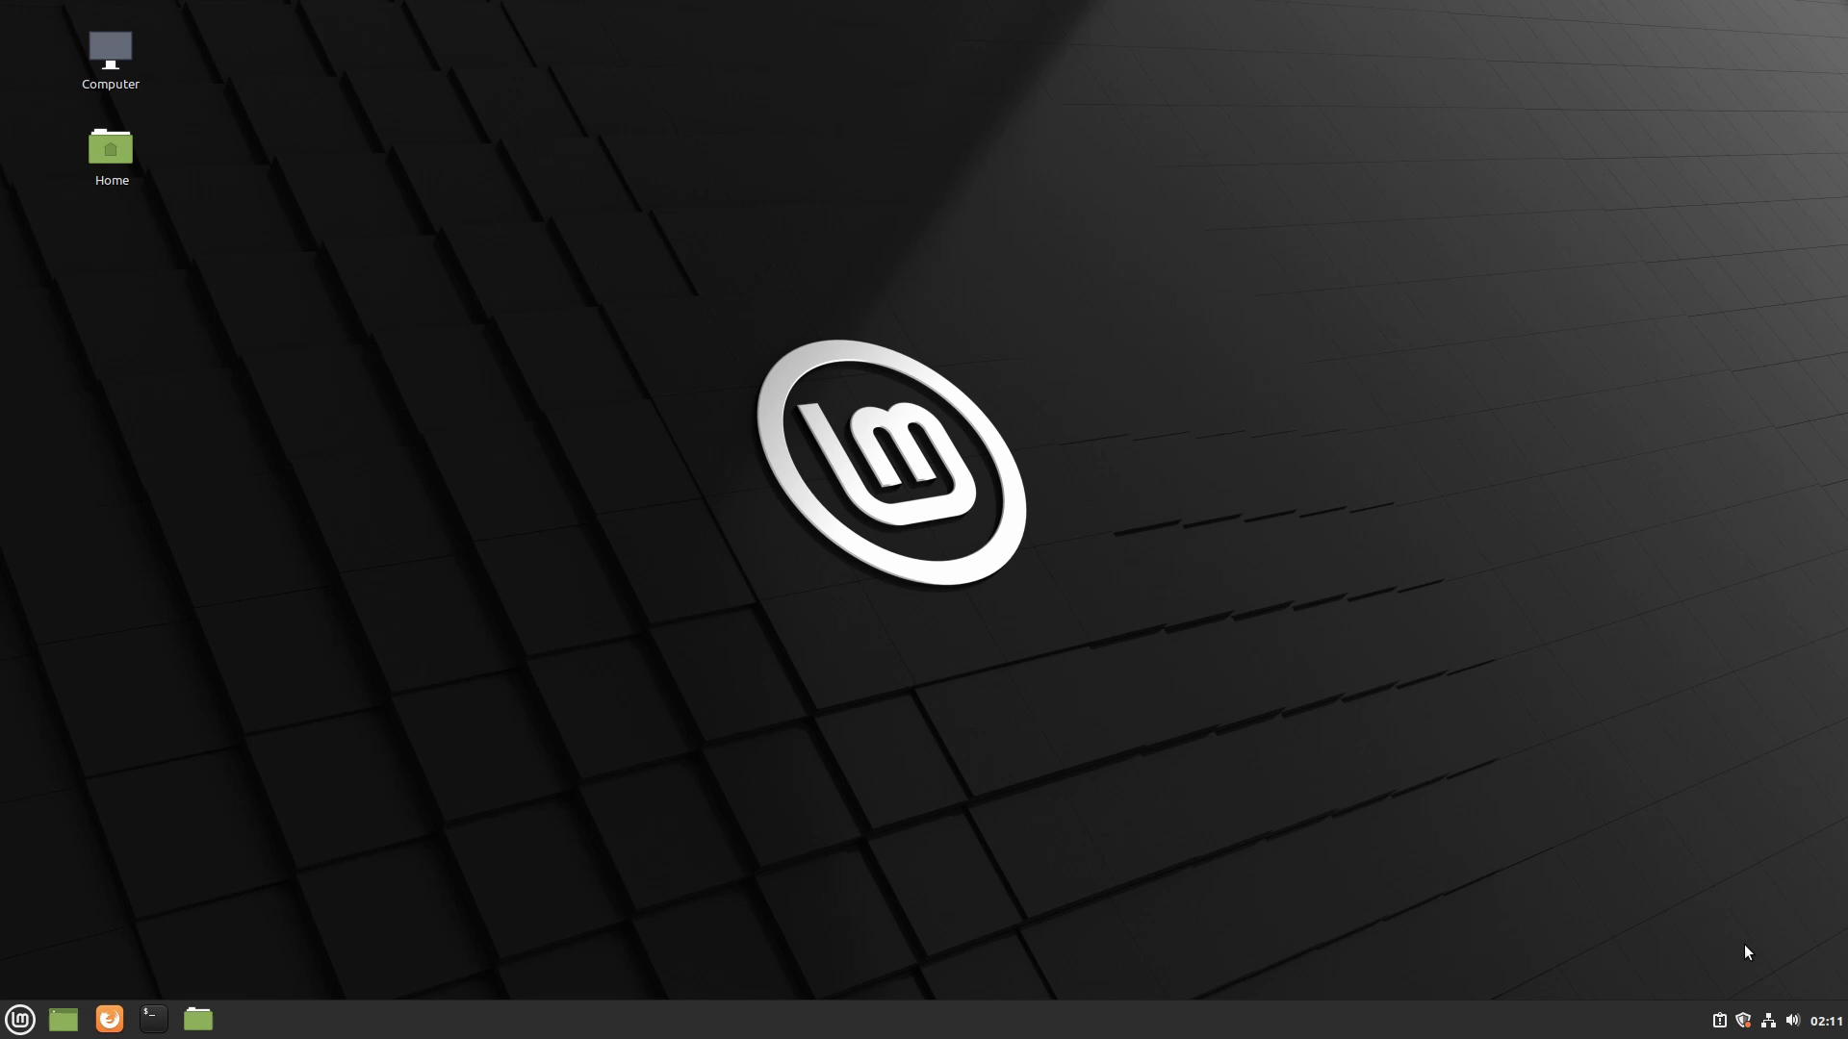
pyautogui.click(1743, 1021)
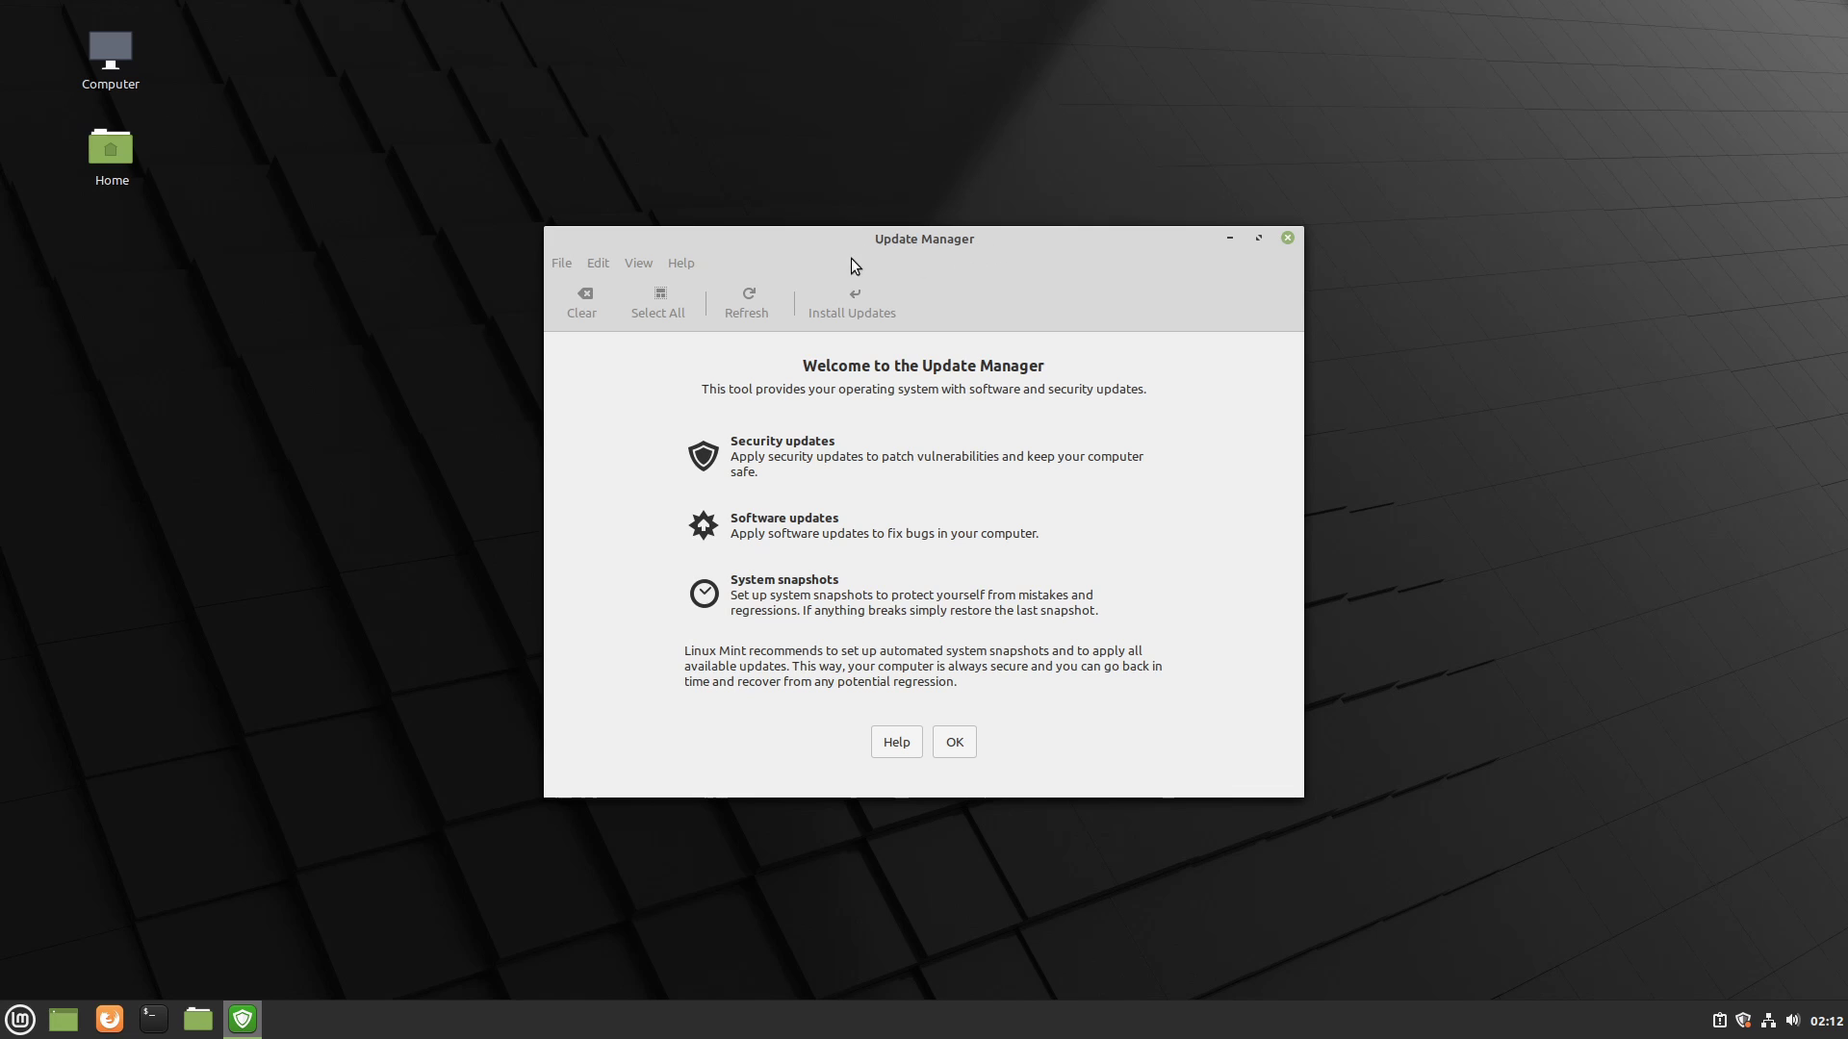
pyautogui.click(956, 741)
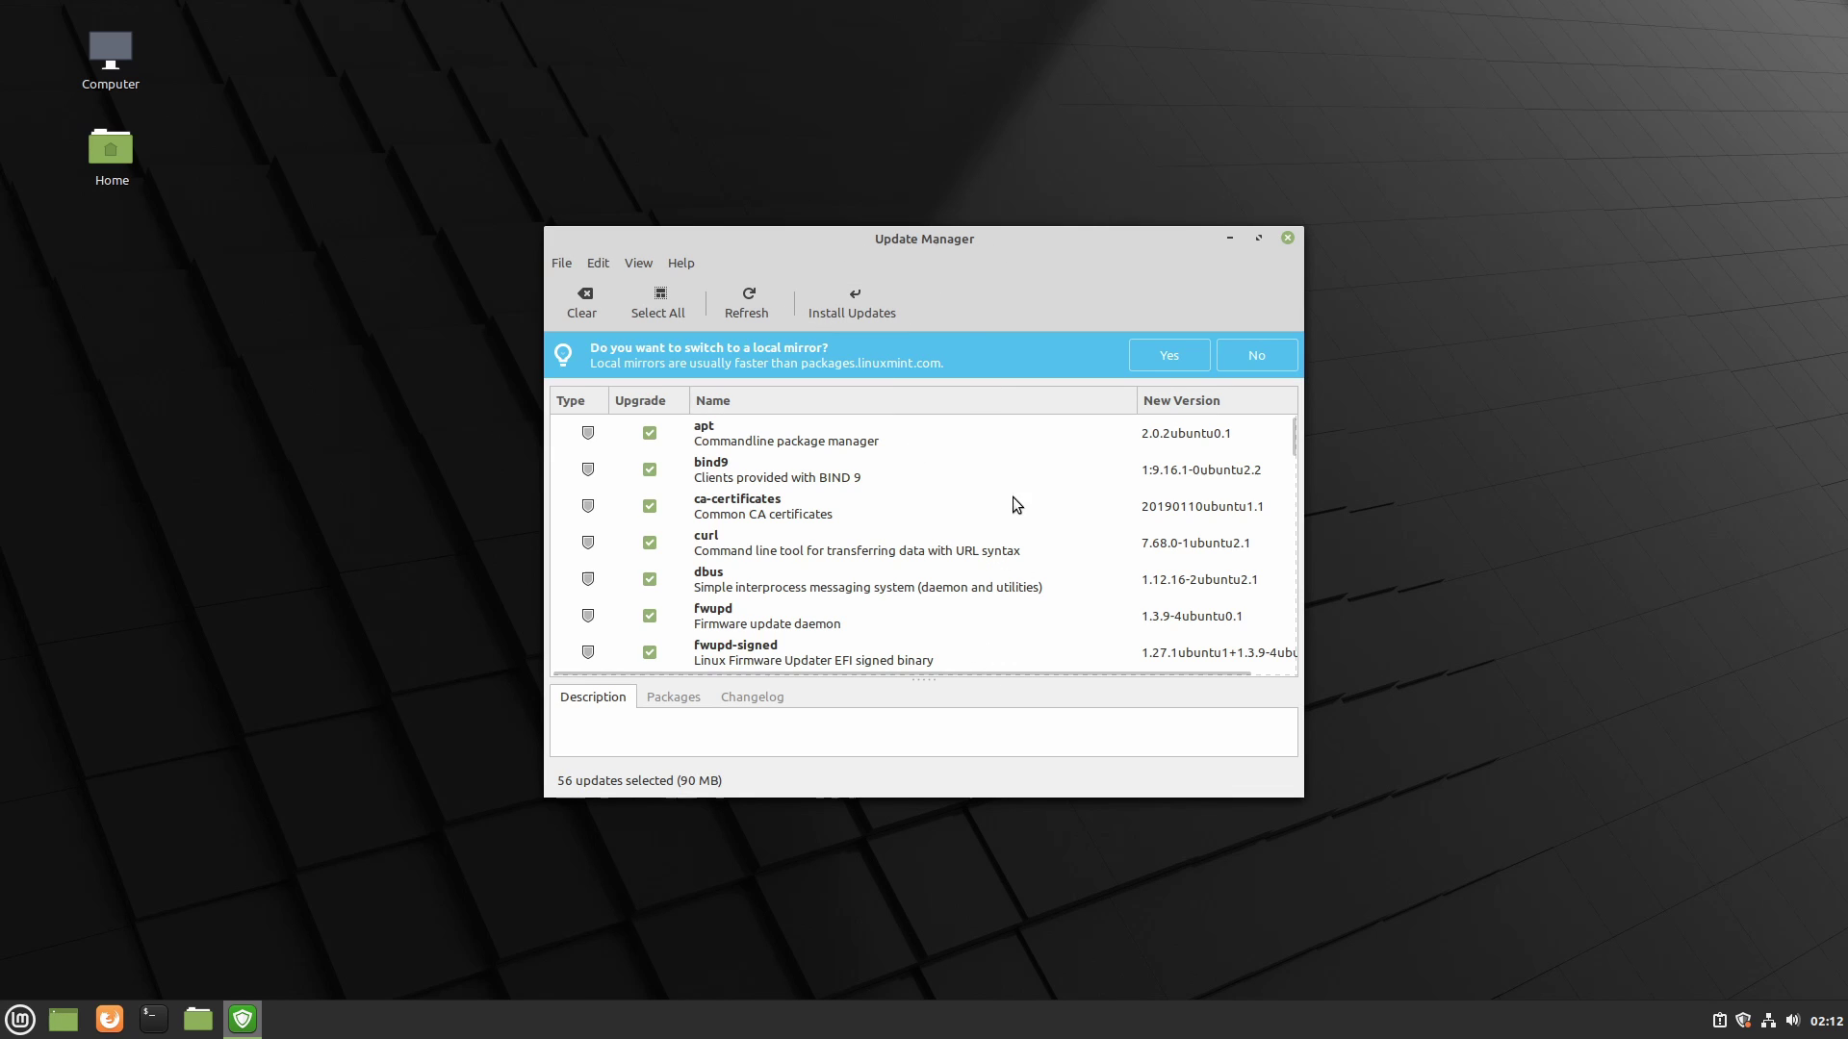
pyautogui.scroll(-1, 1011, 500)
pyautogui.scroll(-4, 1292, 486)
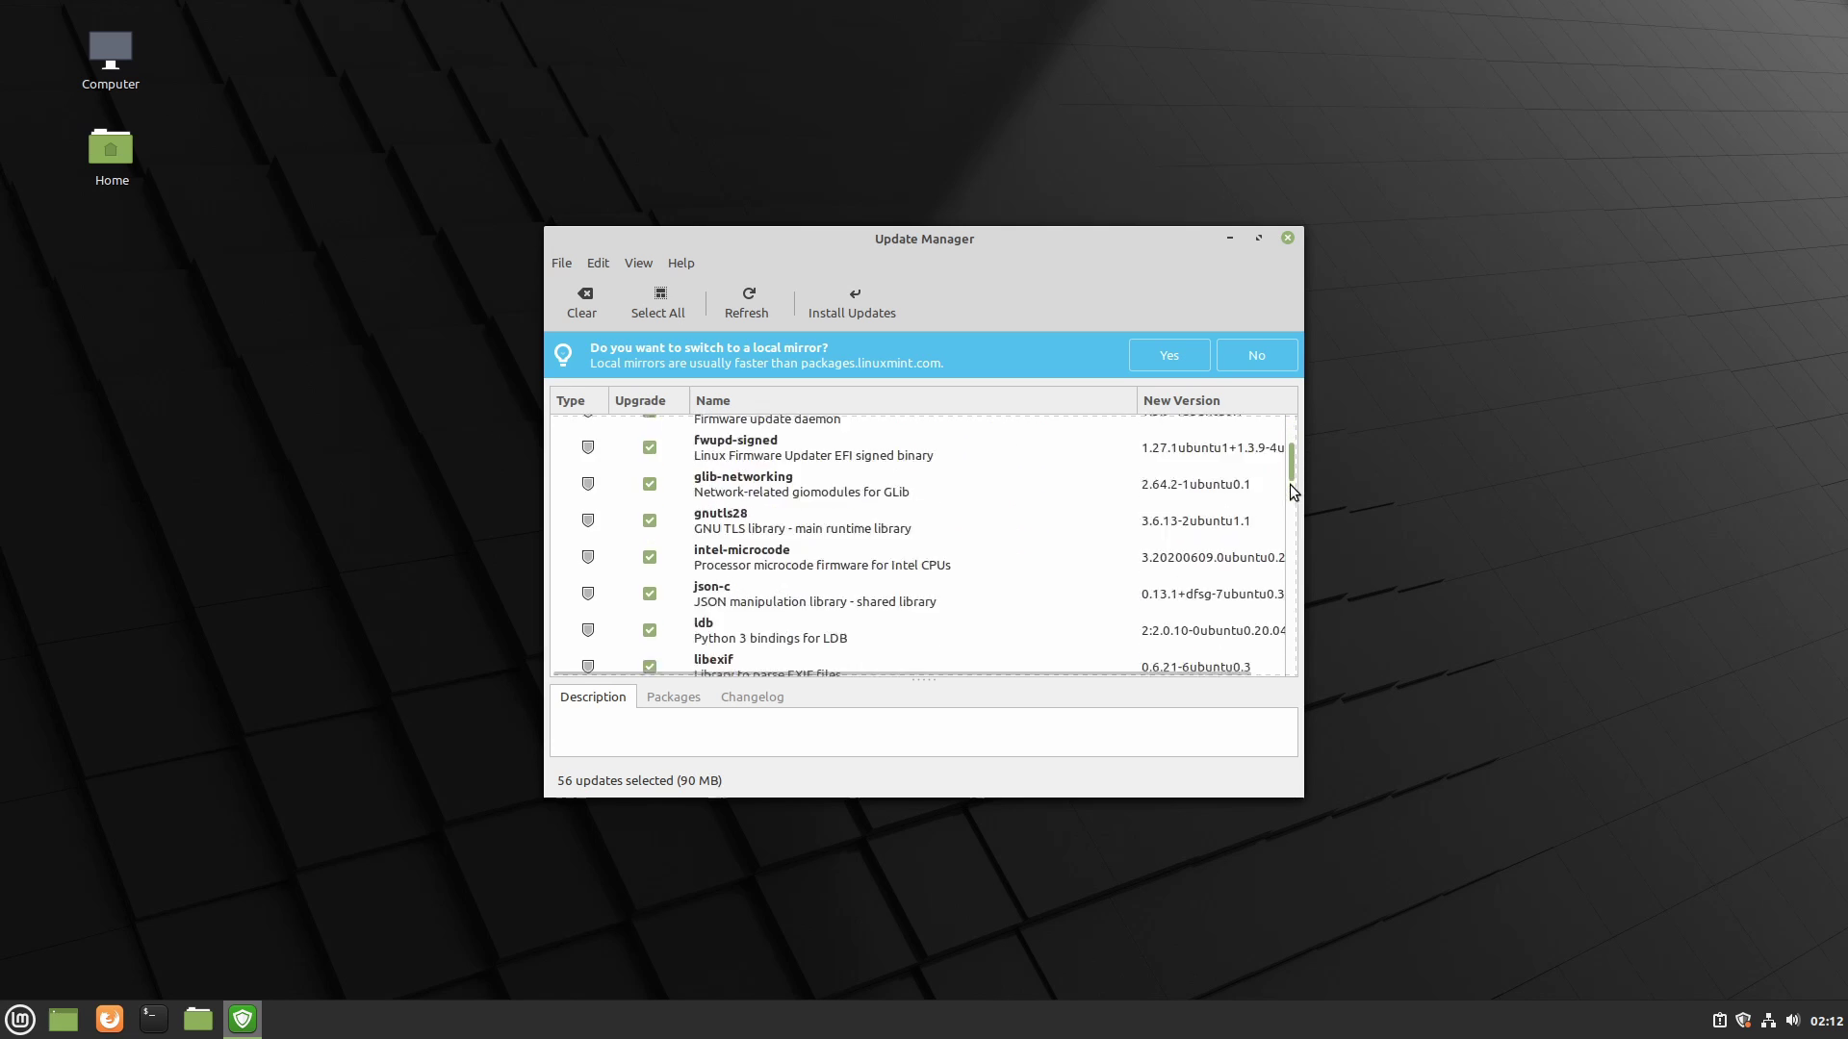
pyautogui.moveTo(1295, 492); pyautogui.dragTo(1334, 407)
pyautogui.hotkey('ctrl', 'w')
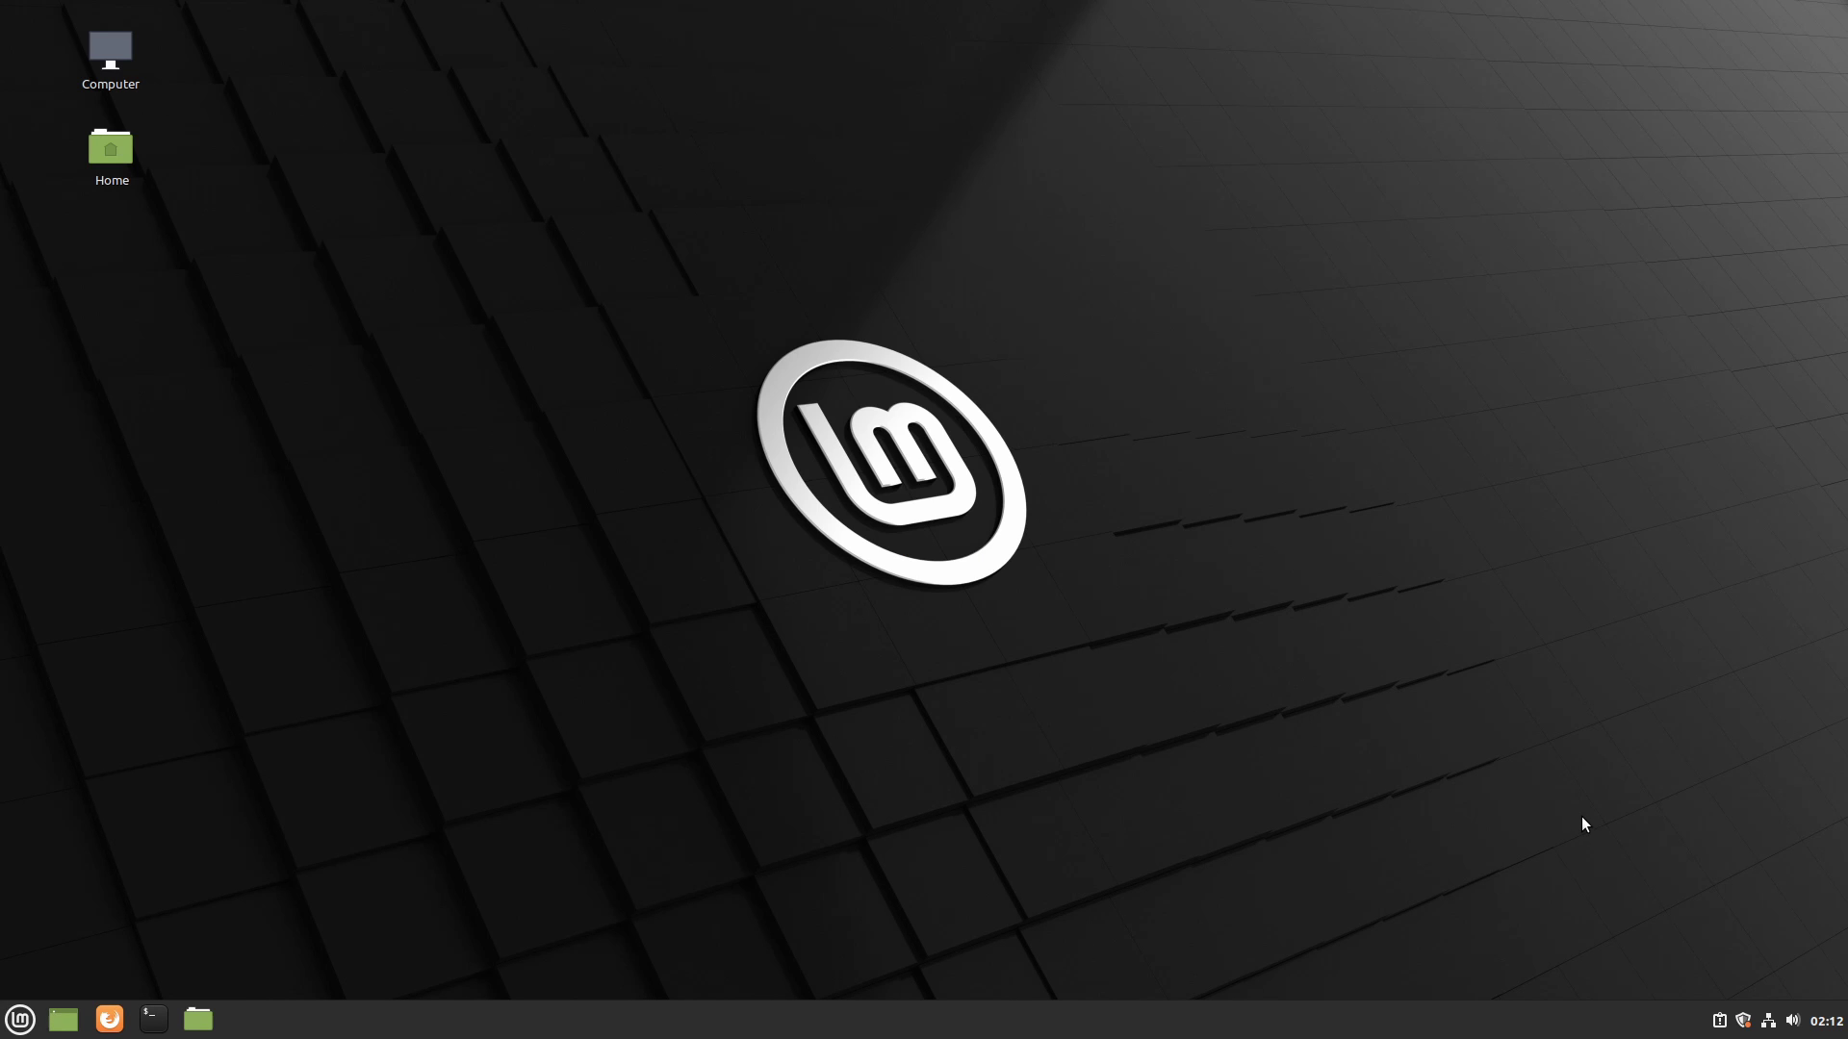
# - Check System Reports' missing language-pack warning and empty Crash reports list, then close it
pyautogui.click(1720, 1020)
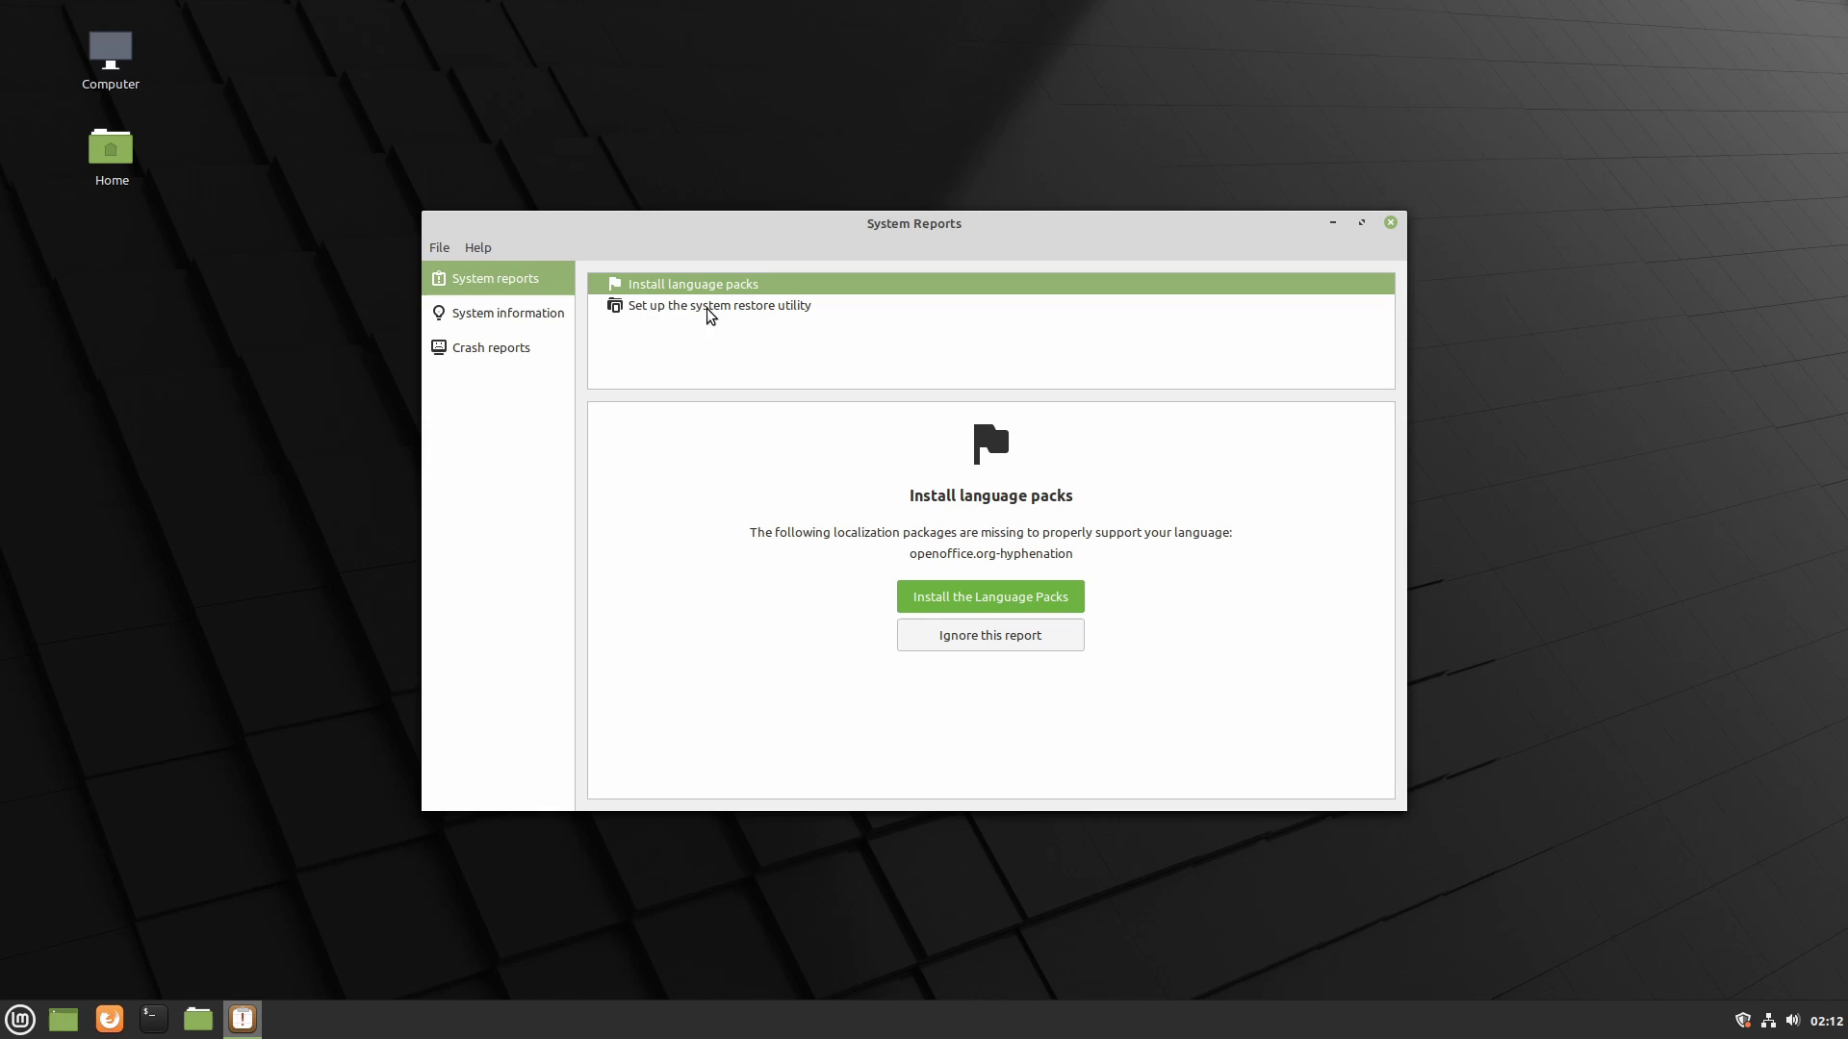
pyautogui.click(524, 351)
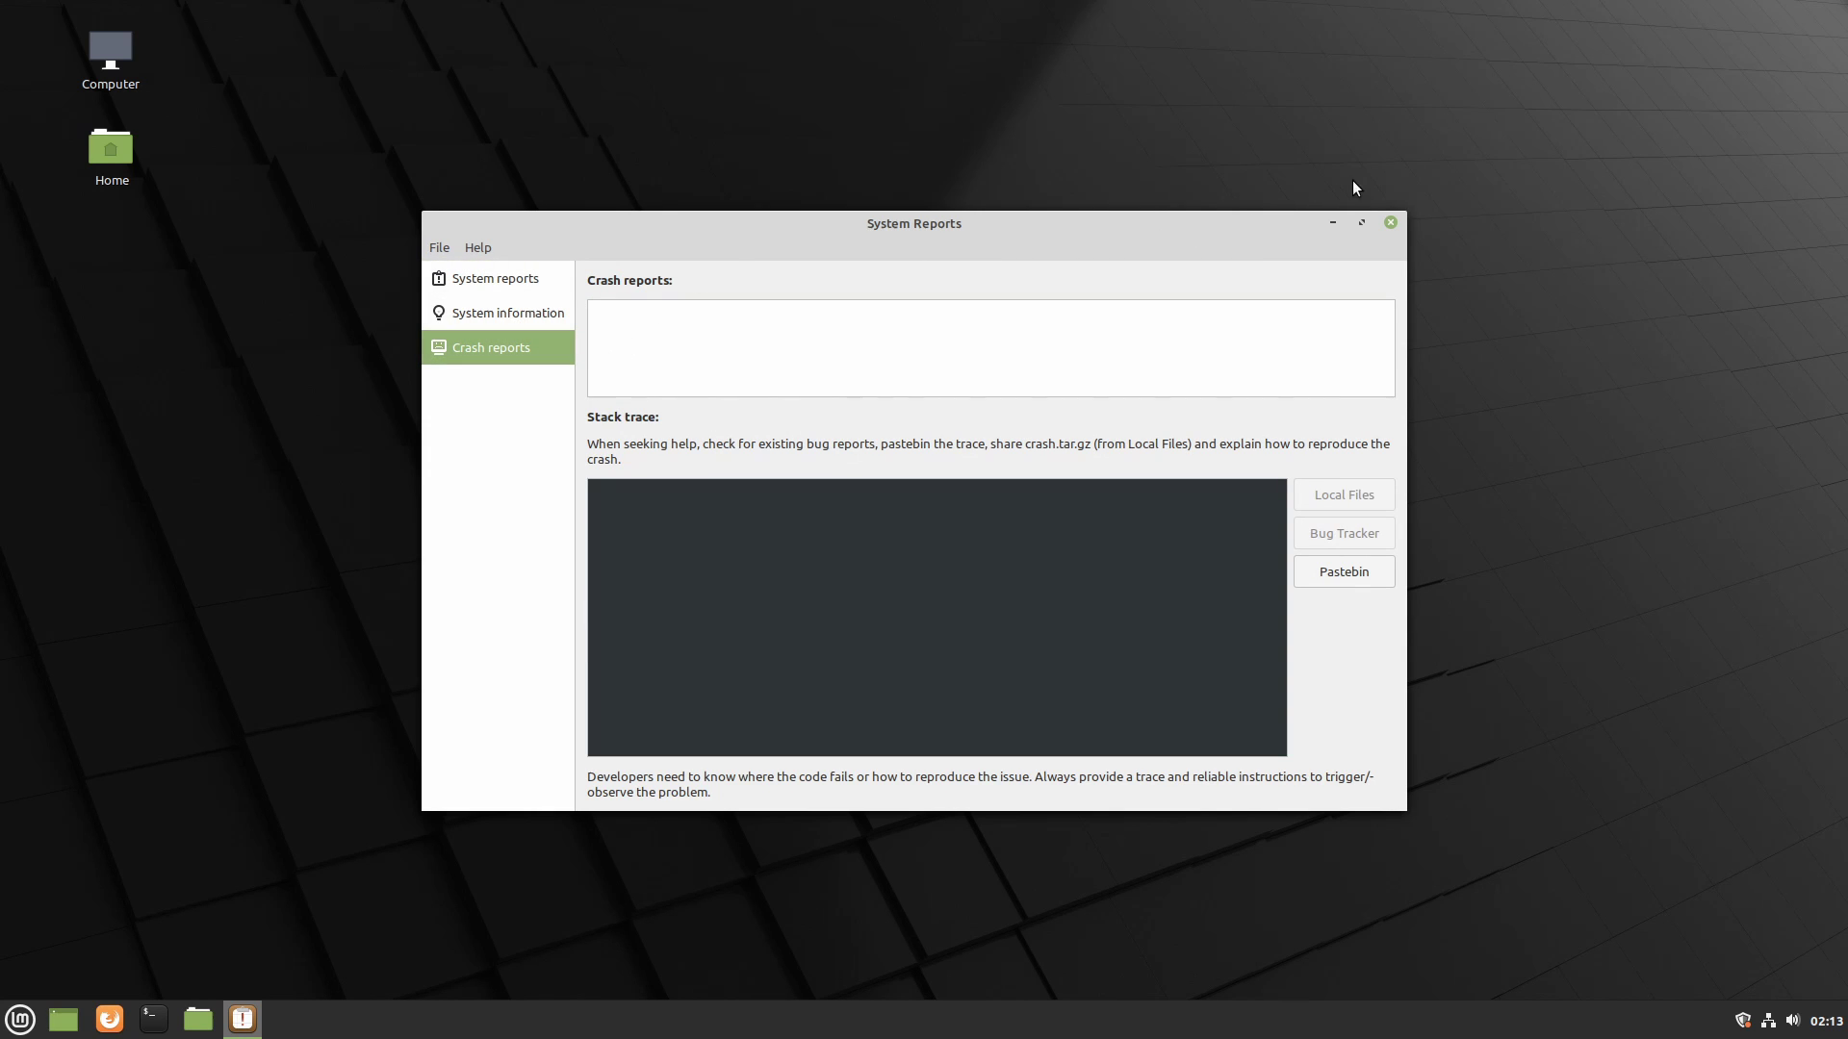
pyautogui.click(1390, 223)
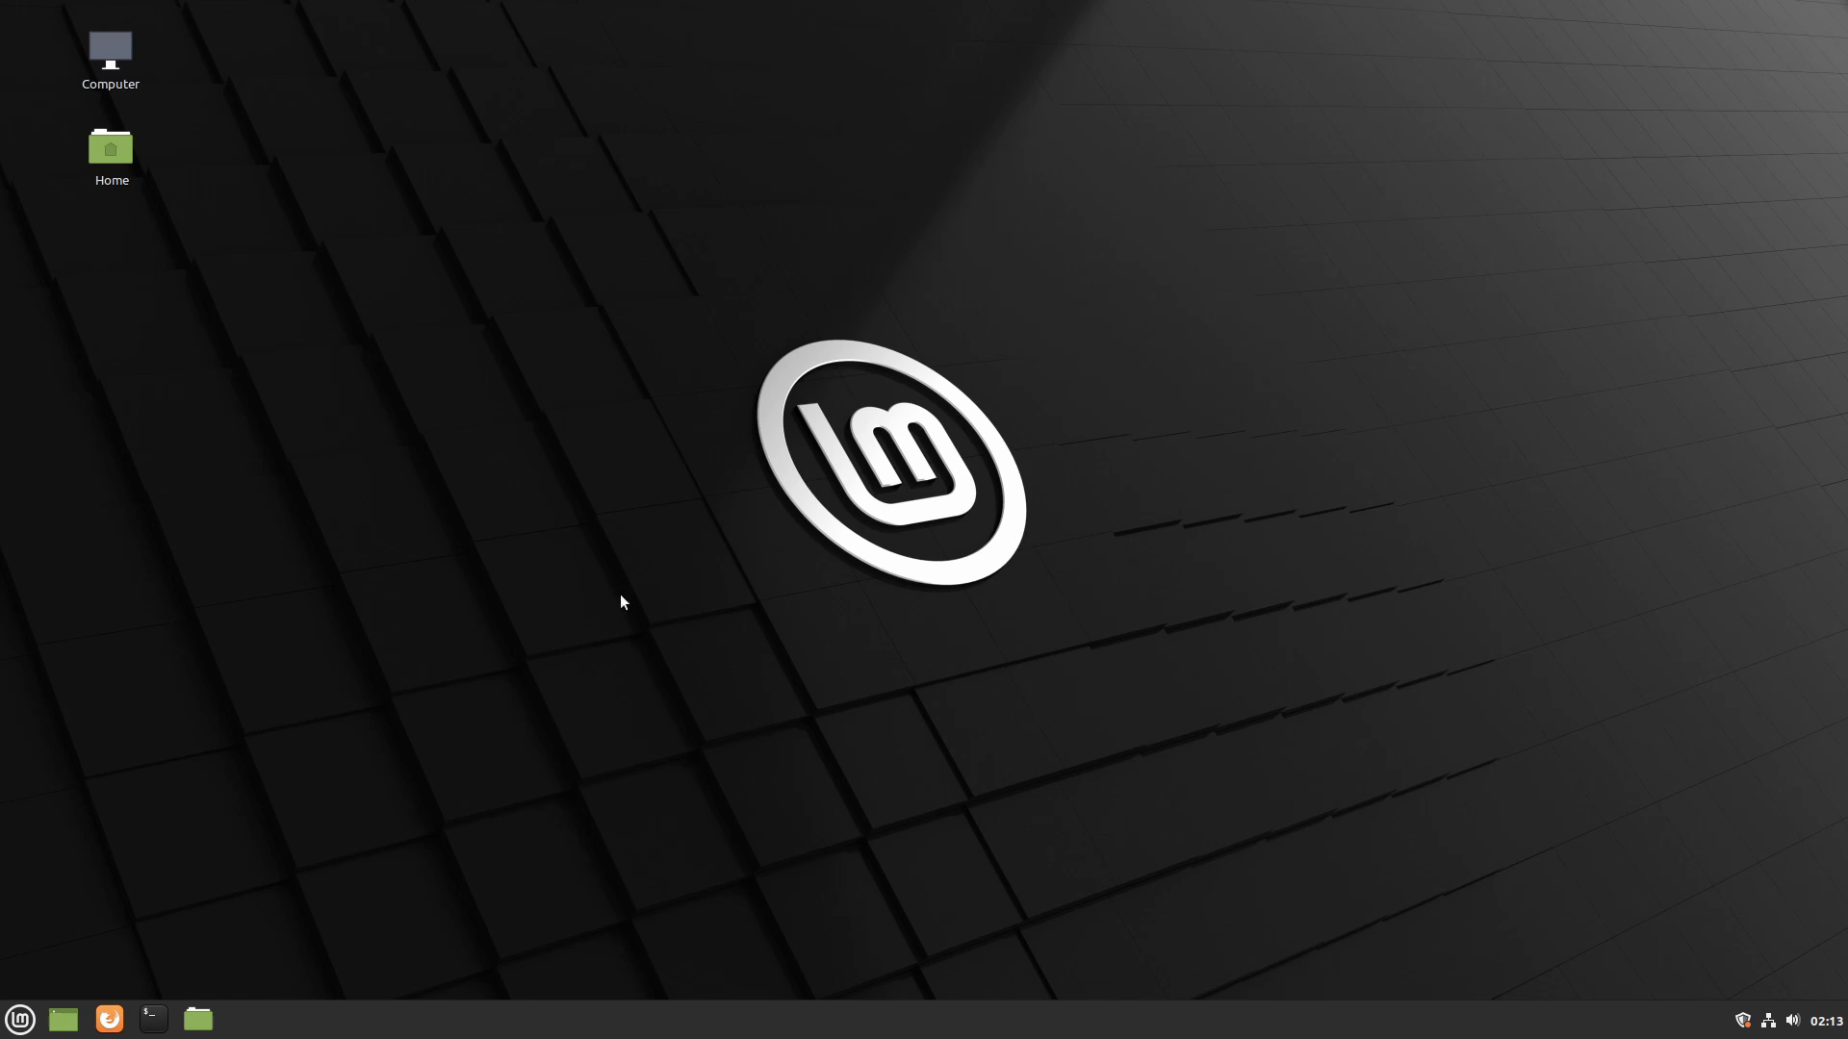
pyautogui.hotkey('ctrl', 'alt', 't')
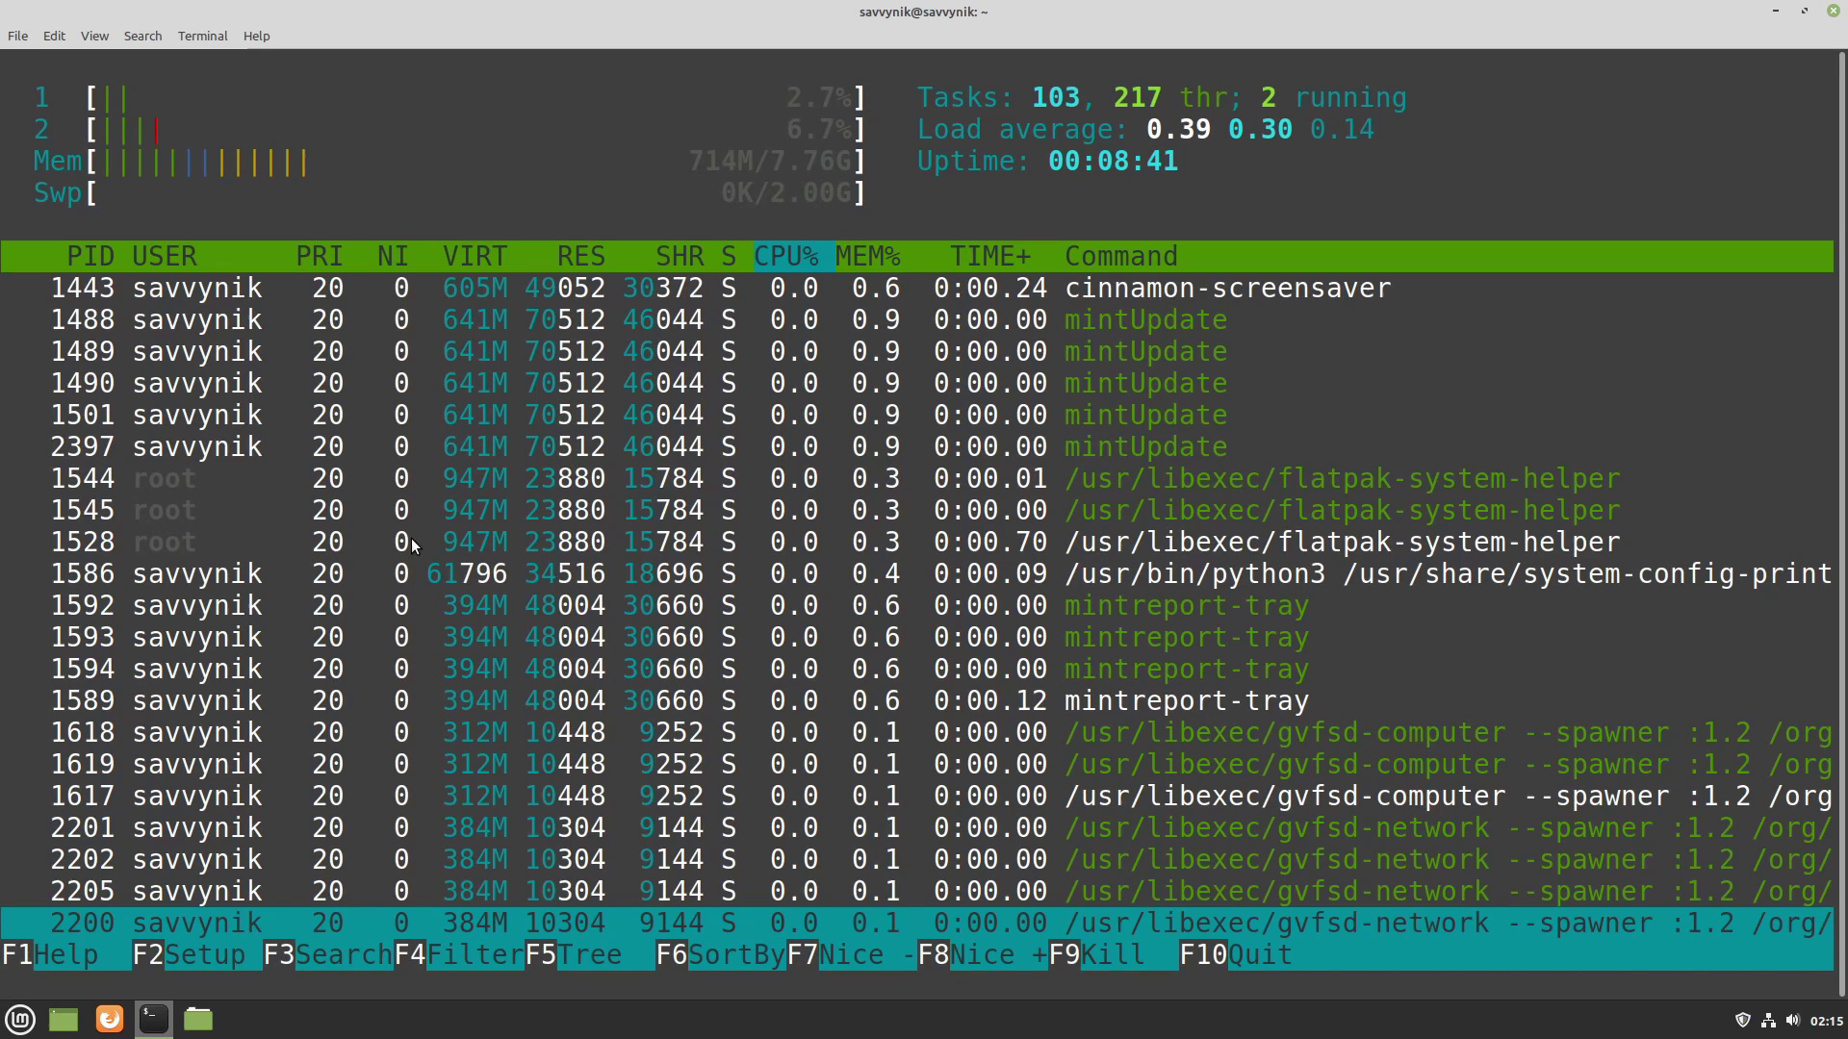
pyautogui.click(1833, 12)
pyautogui.click(1103, 573)
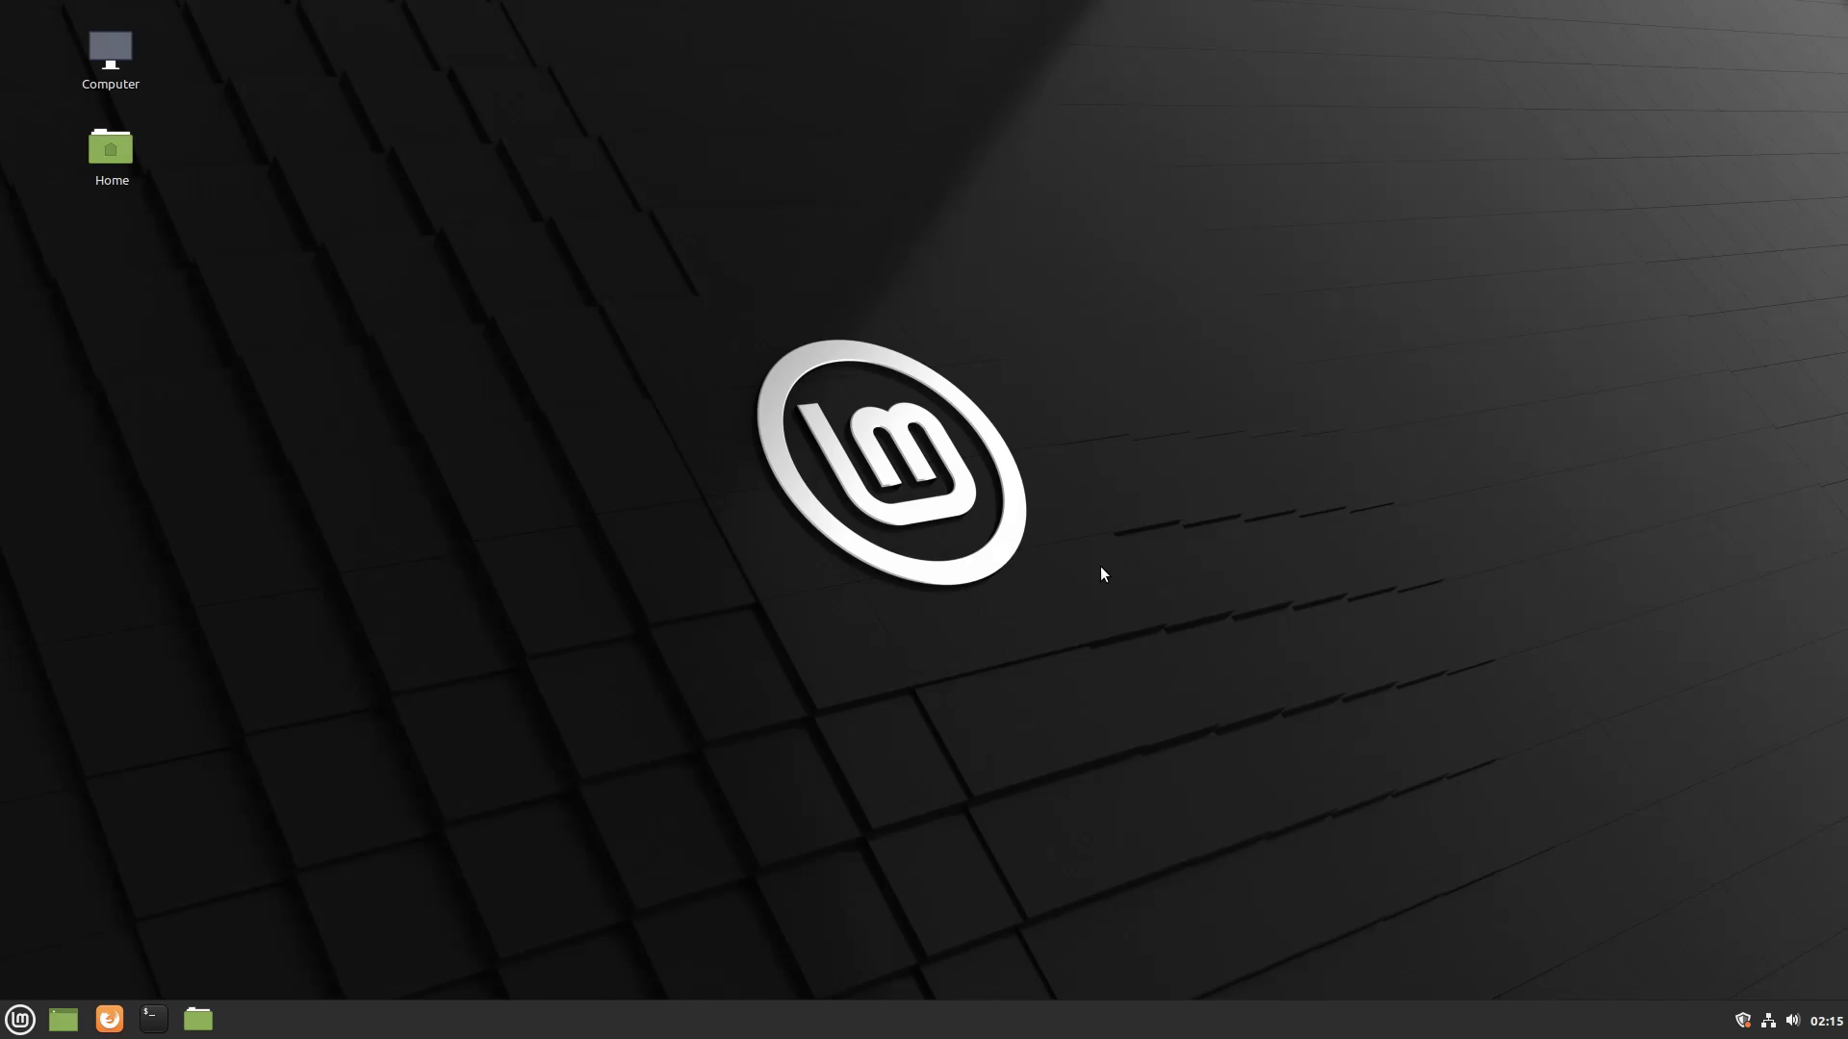